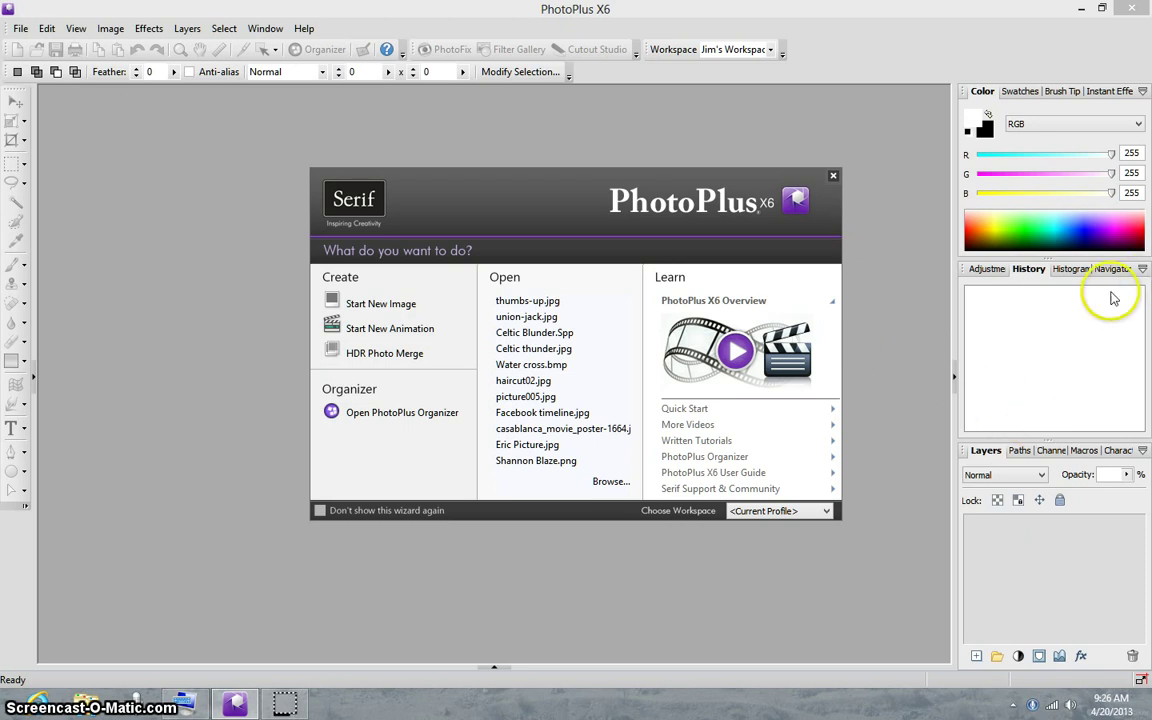
Open the recent image thumbs-up.jpg
{"action": "mouse_move", "coordinate": [572, 305]}
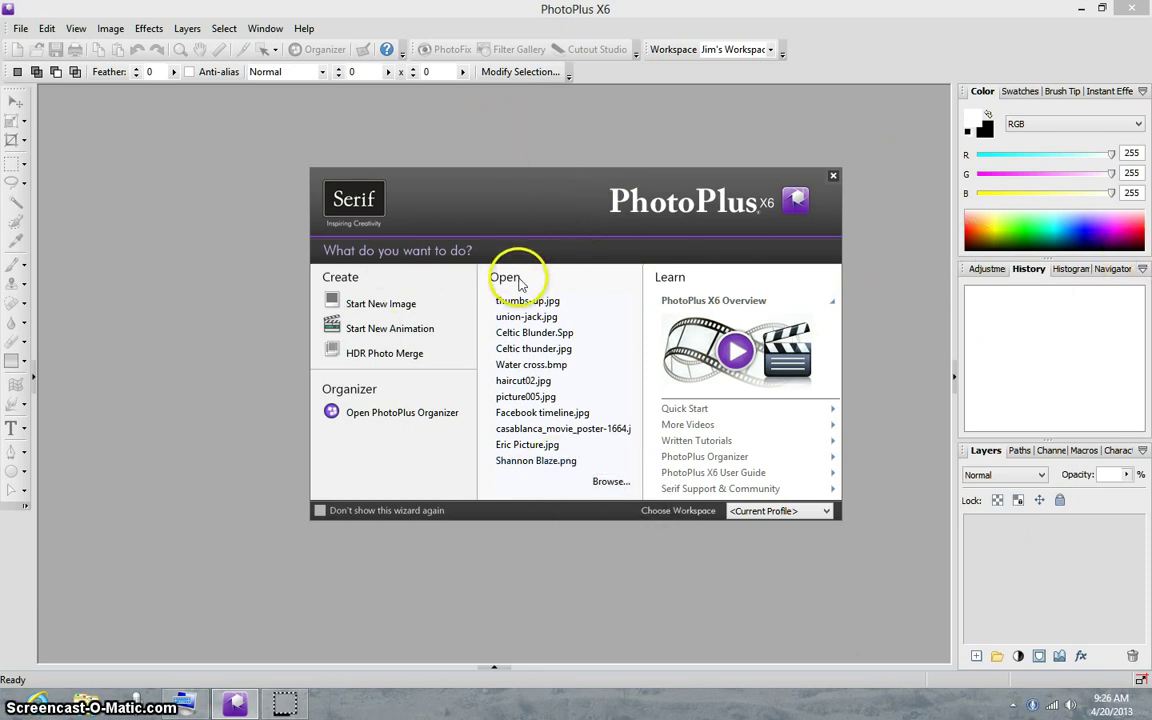
{"action": "mouse_move", "coordinate": [519, 305]}
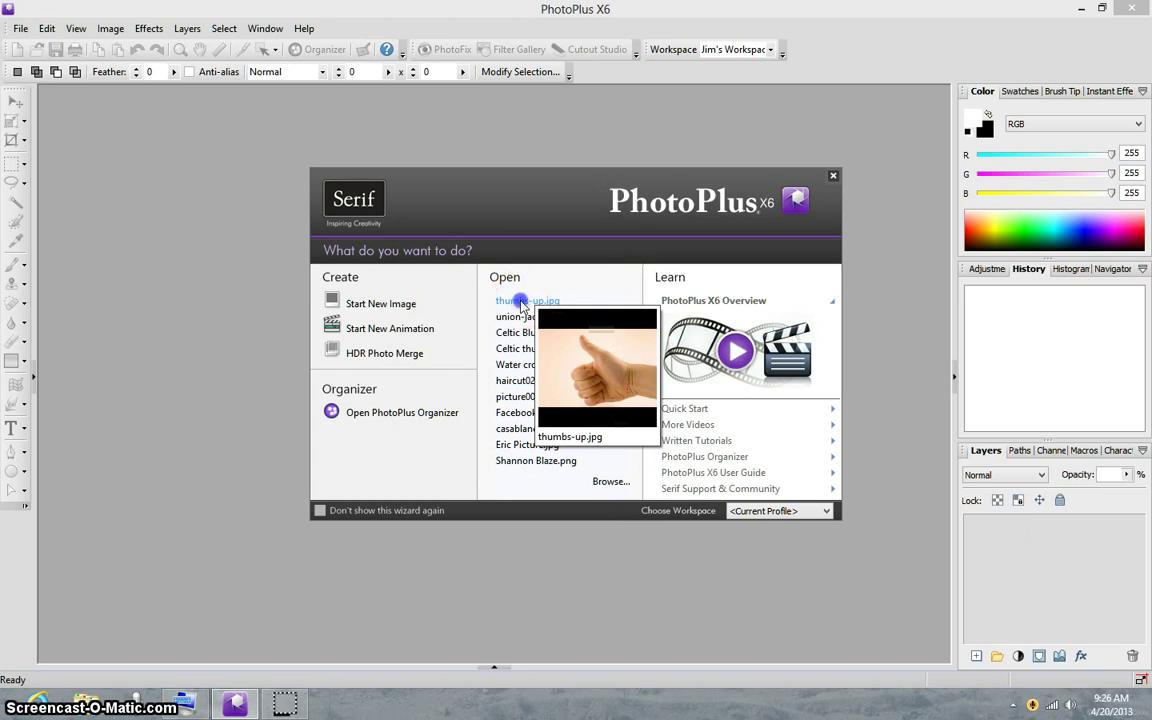
{"action": "left_click", "coordinate": [520, 302]}
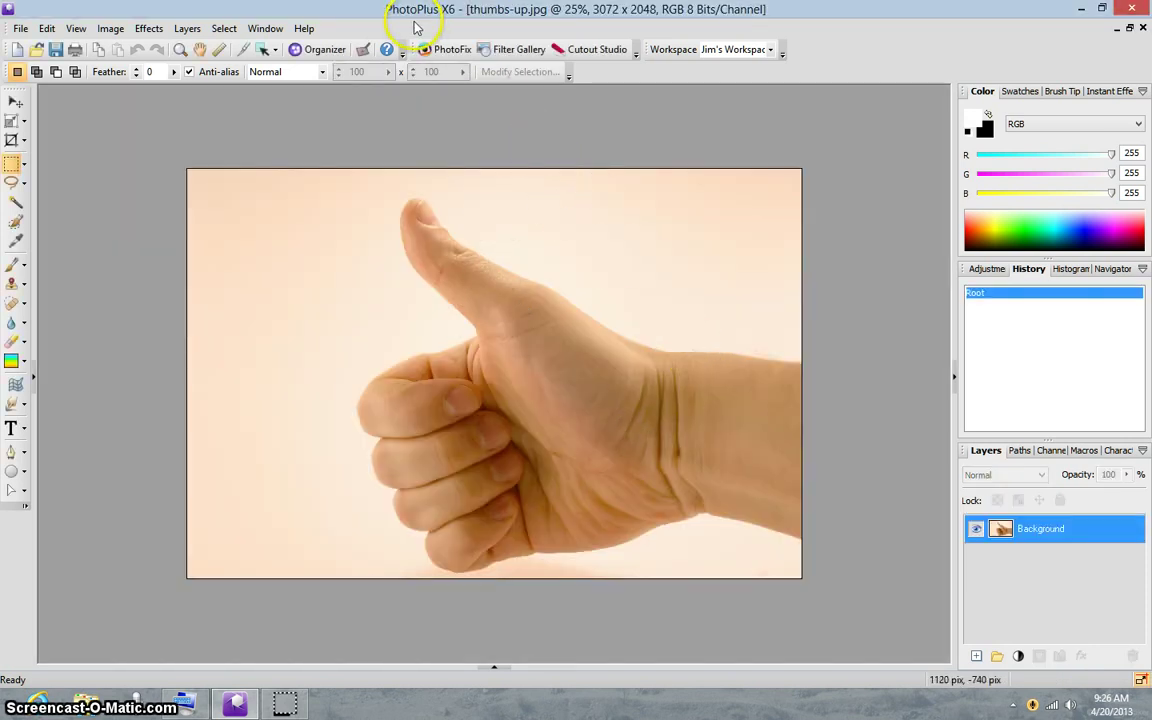
Flip the entire thumbs-up image horizontally
{"action": "left_click", "coordinate": [121, 35]}
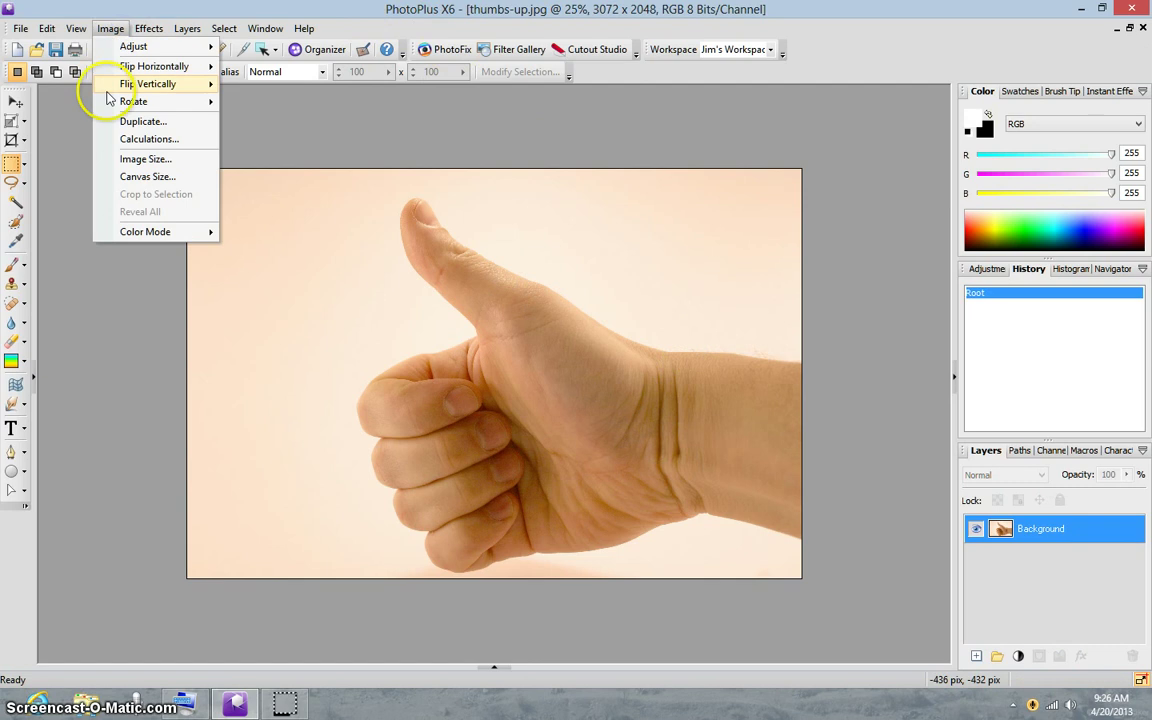
{"action": "mouse_move", "coordinate": [160, 67]}
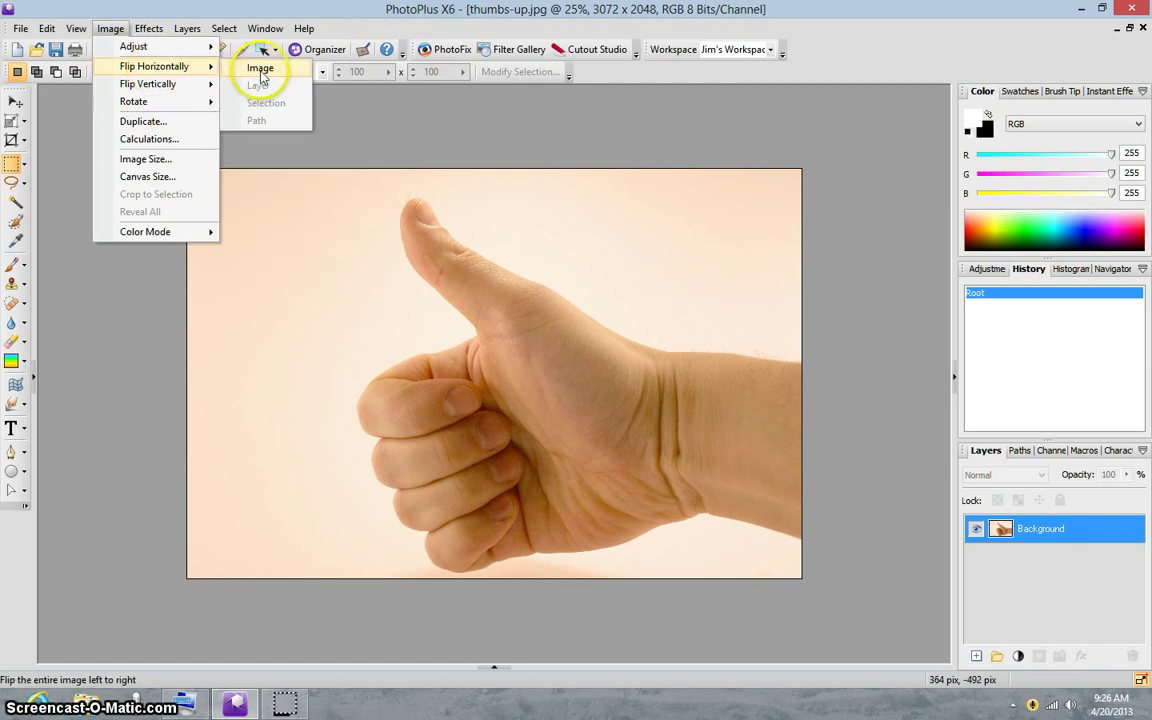
{"action": "left_click", "coordinate": [259, 70]}
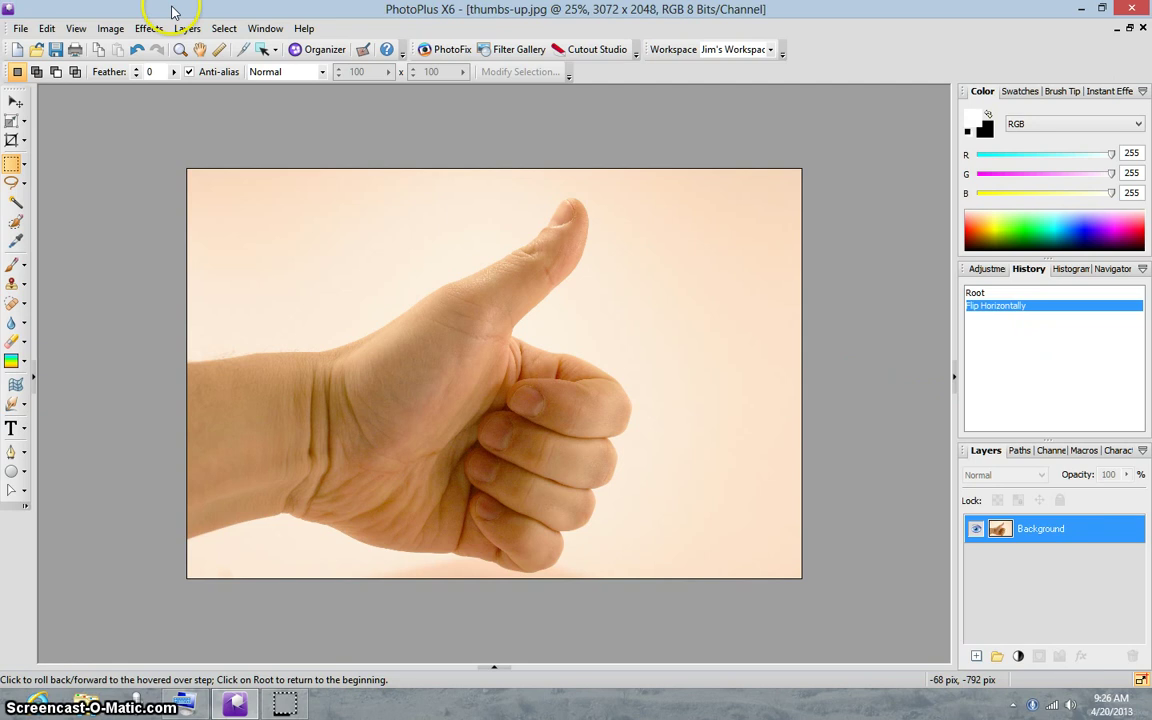
Cut the hand out in Cutout Studio by marking the background above and below it for discarding, and accept the cutout
{"action": "left_click", "coordinate": [598, 50]}
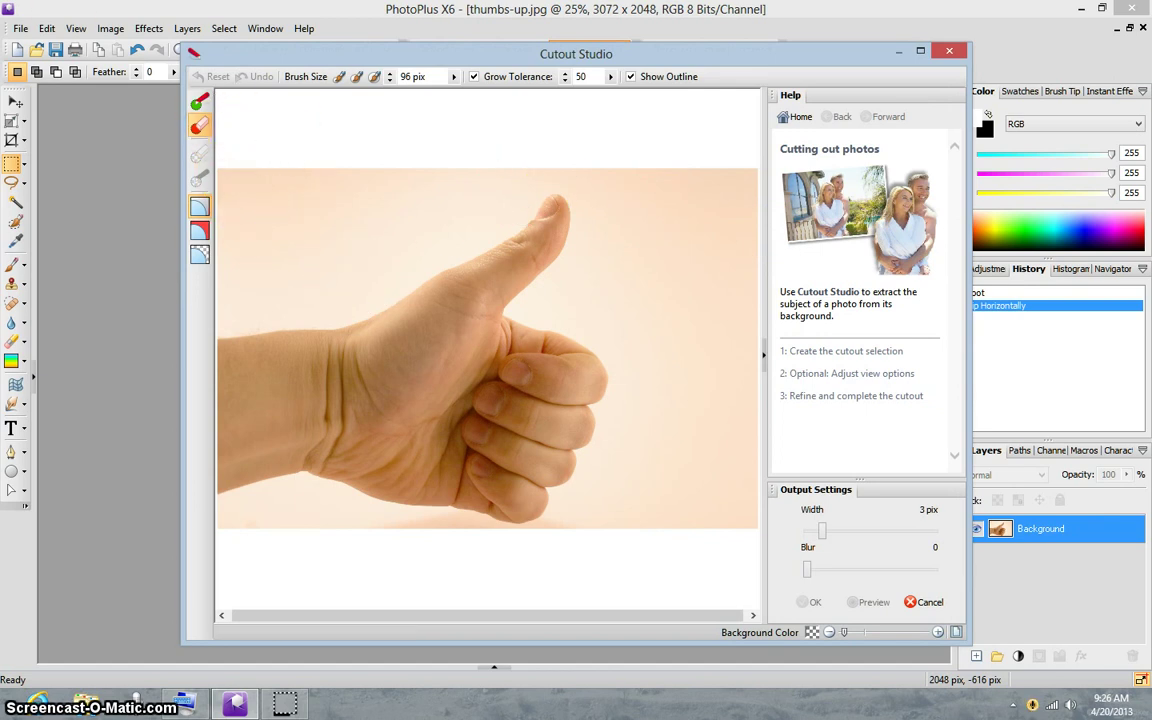
{"action": "left_click_drag", "start_coordinate": [242, 185], "coordinate": [386, 197]}
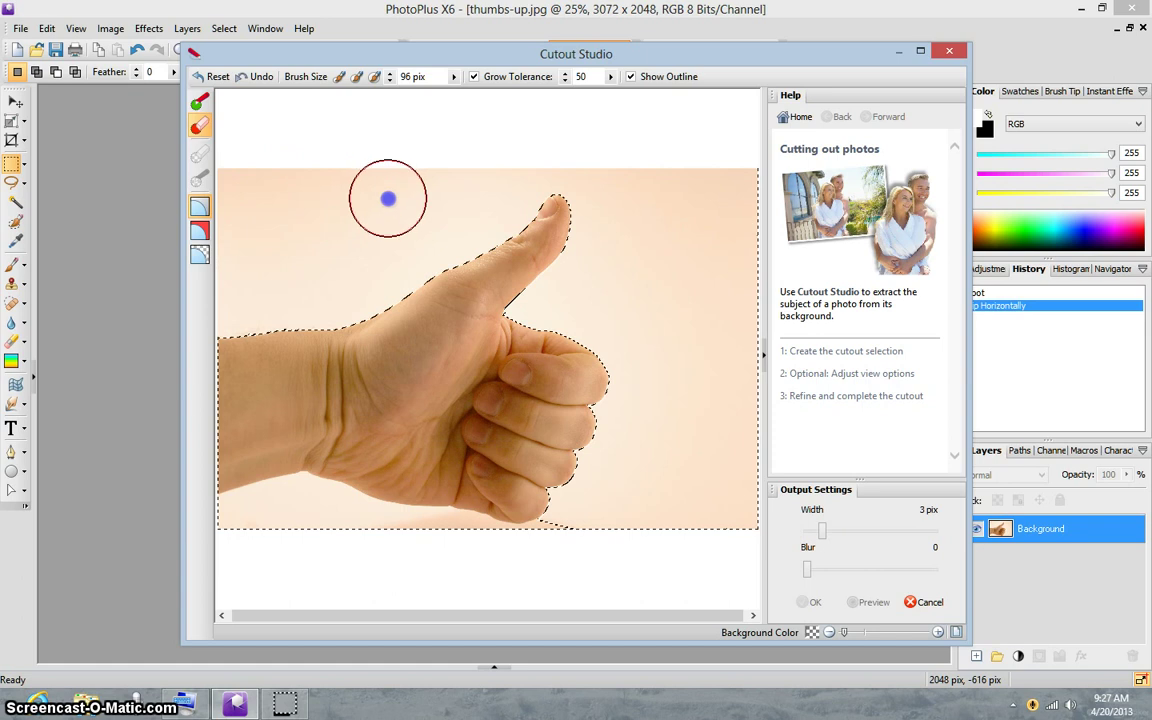
{"action": "mouse_move", "coordinate": [548, 600]}
{"action": "left_mouse_down"}
{"action": "mouse_move", "coordinate": [316, 522]}
{"action": "mouse_move", "coordinate": [386, 553]}
{"action": "mouse_move", "coordinate": [422, 548]}
{"action": "left_mouse_up"}
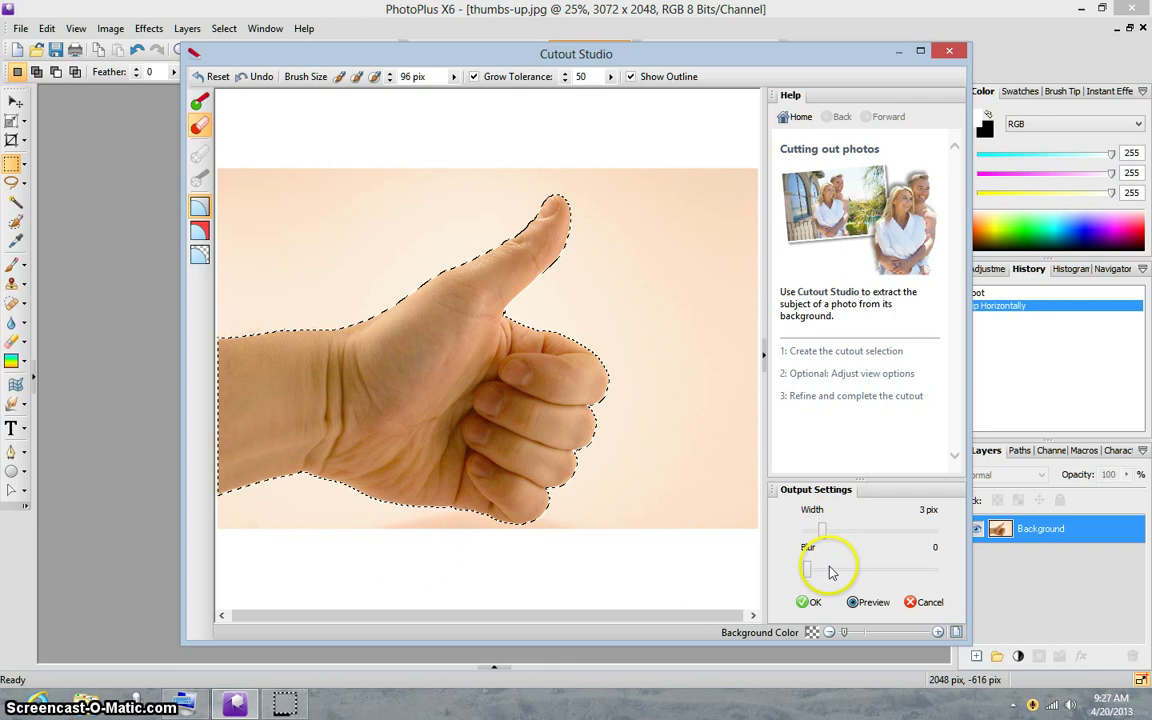
{"action": "left_click", "coordinate": [806, 603]}
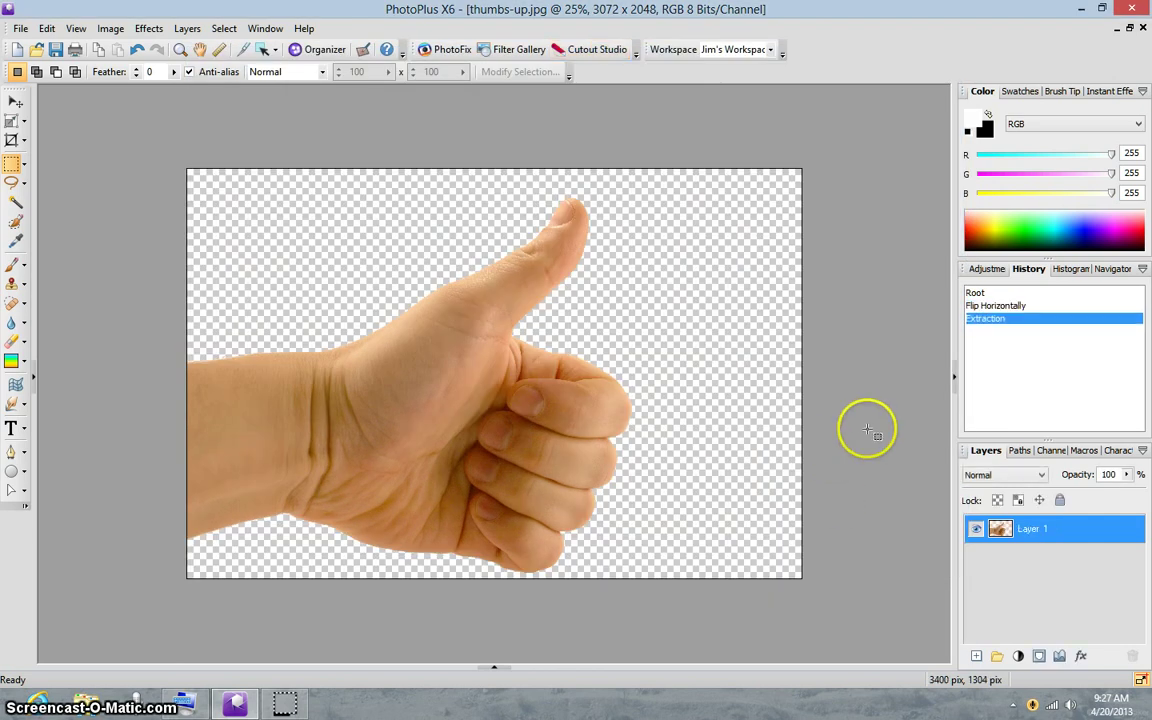
Resize the image to a width of 2000 pixels with layers resized and aspect ratio maintained
{"action": "left_click", "coordinate": [108, 29]}
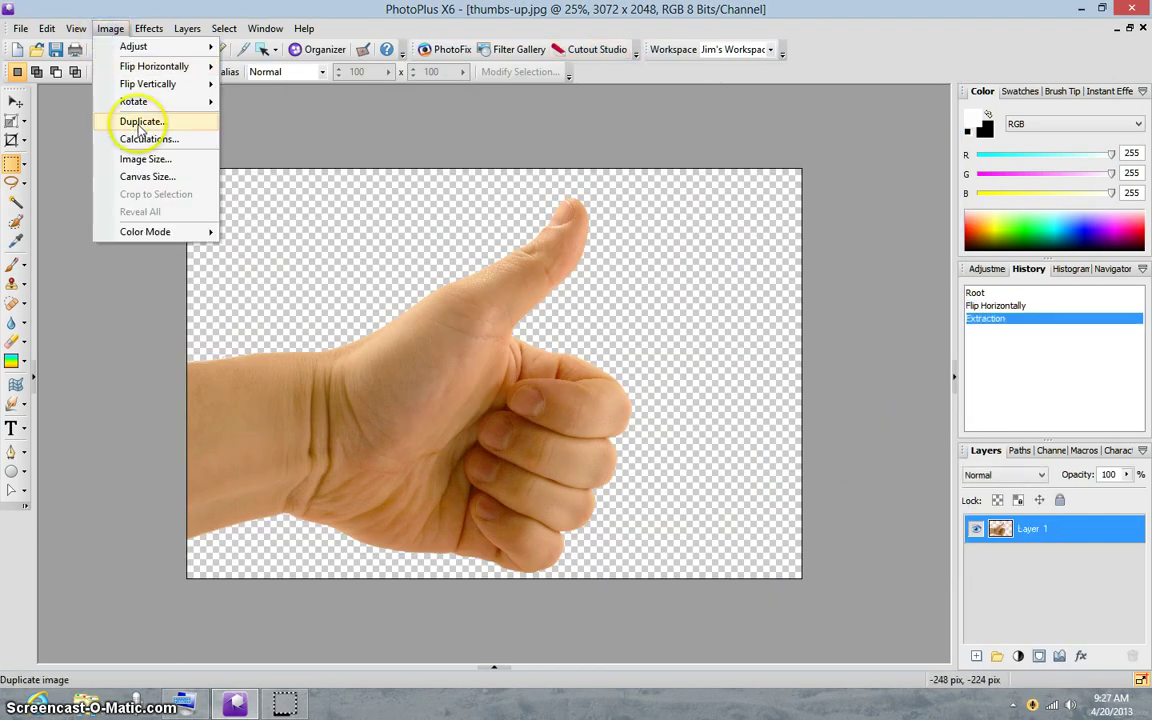
{"action": "left_click", "coordinate": [145, 159]}
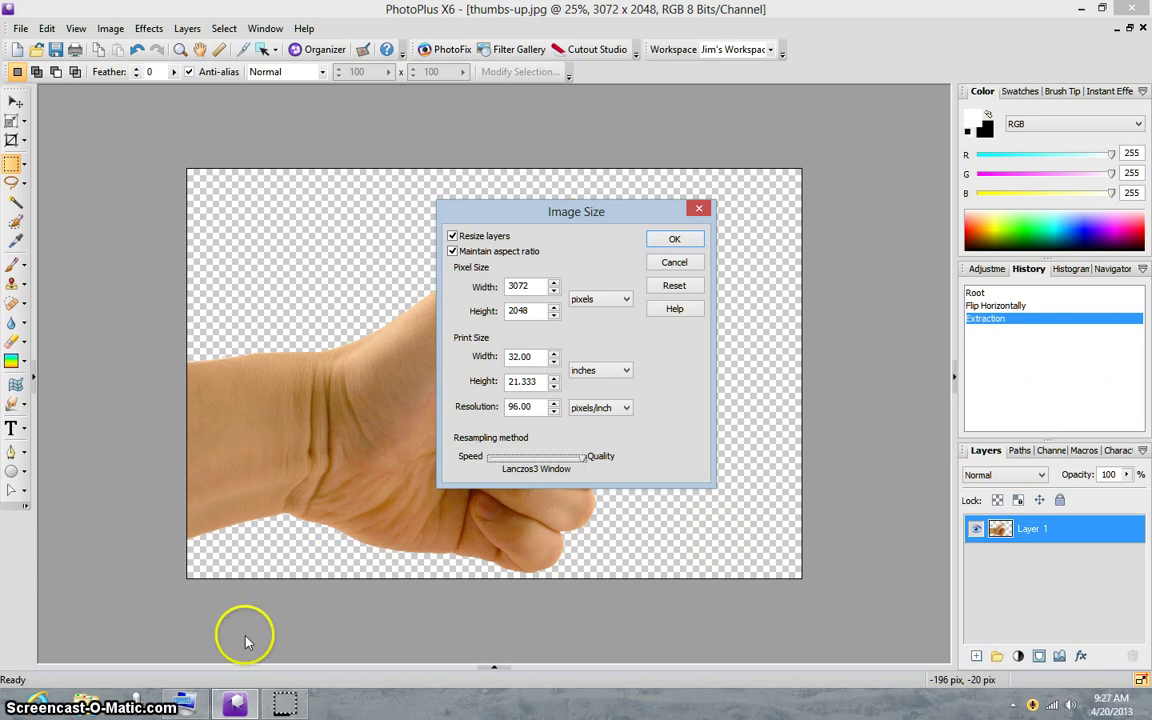
{"action": "left_click", "coordinate": [233, 703]}
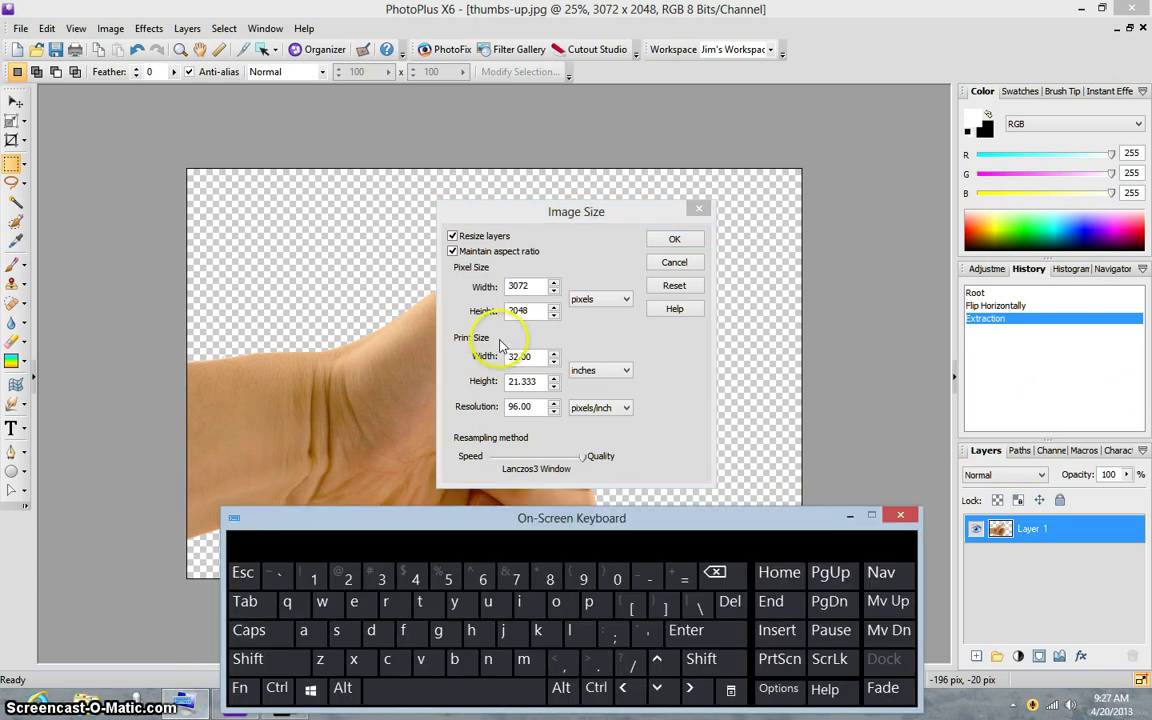
{"action": "left_click", "coordinate": [521, 286]}
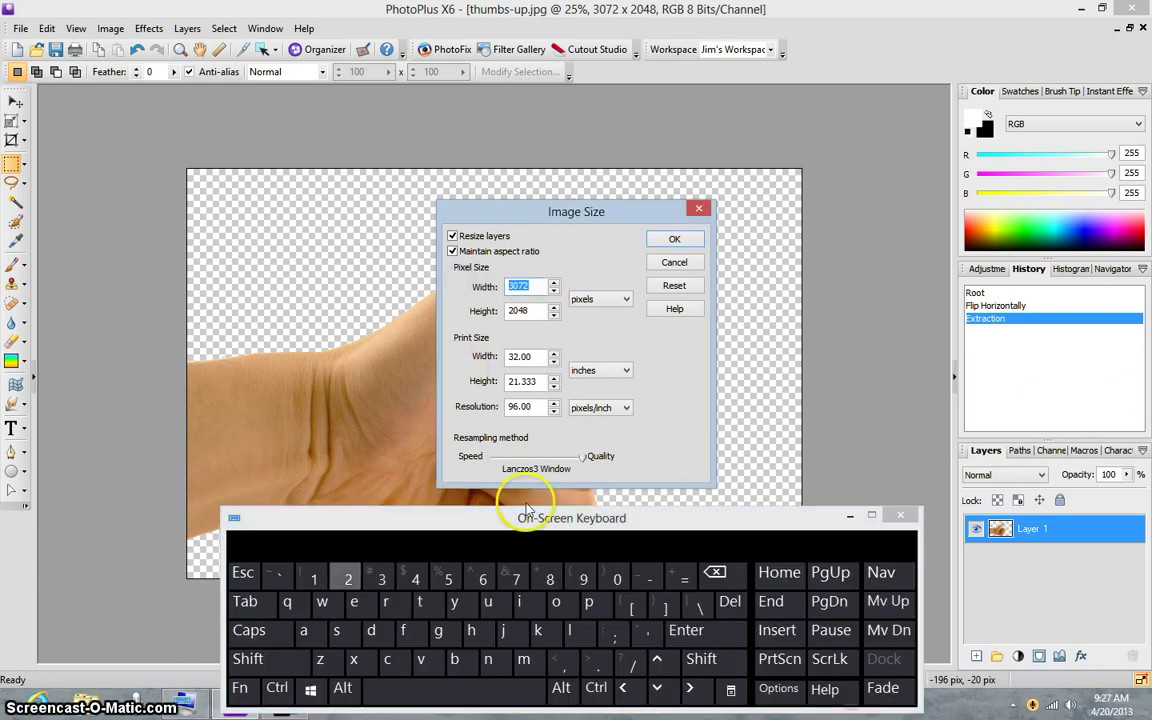
{"action": "type", "text": "200"}
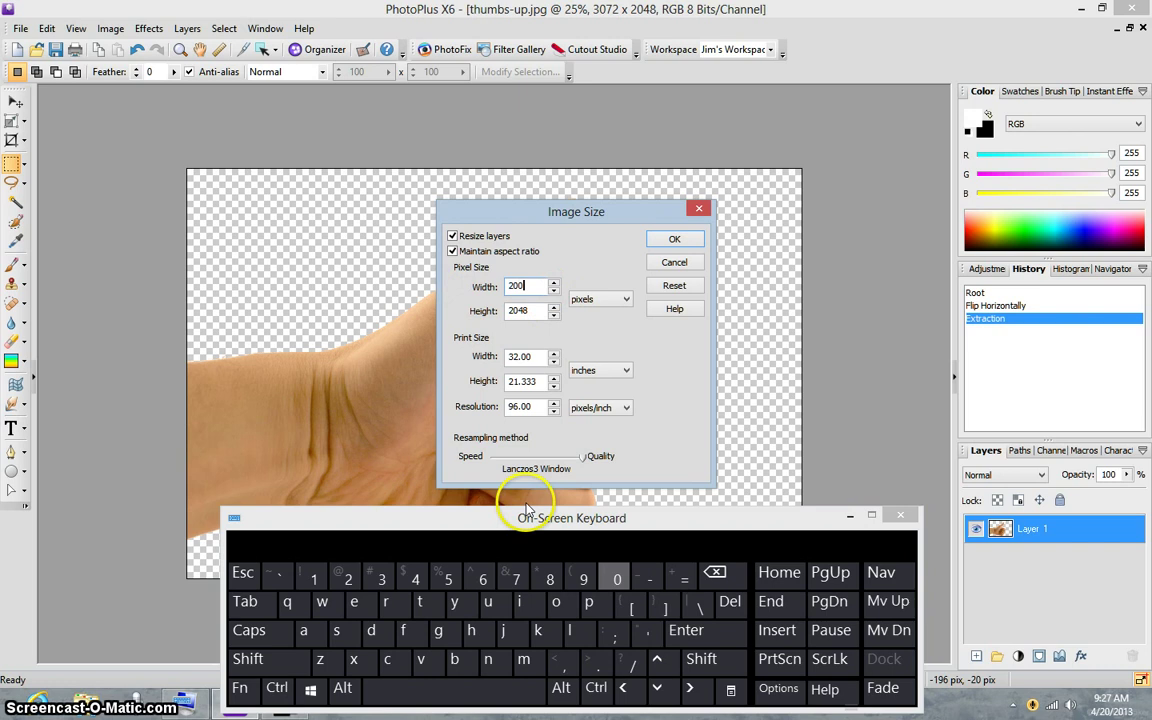
{"action": "type", "text": "0"}
{"action": "key", "text": "Tab"}
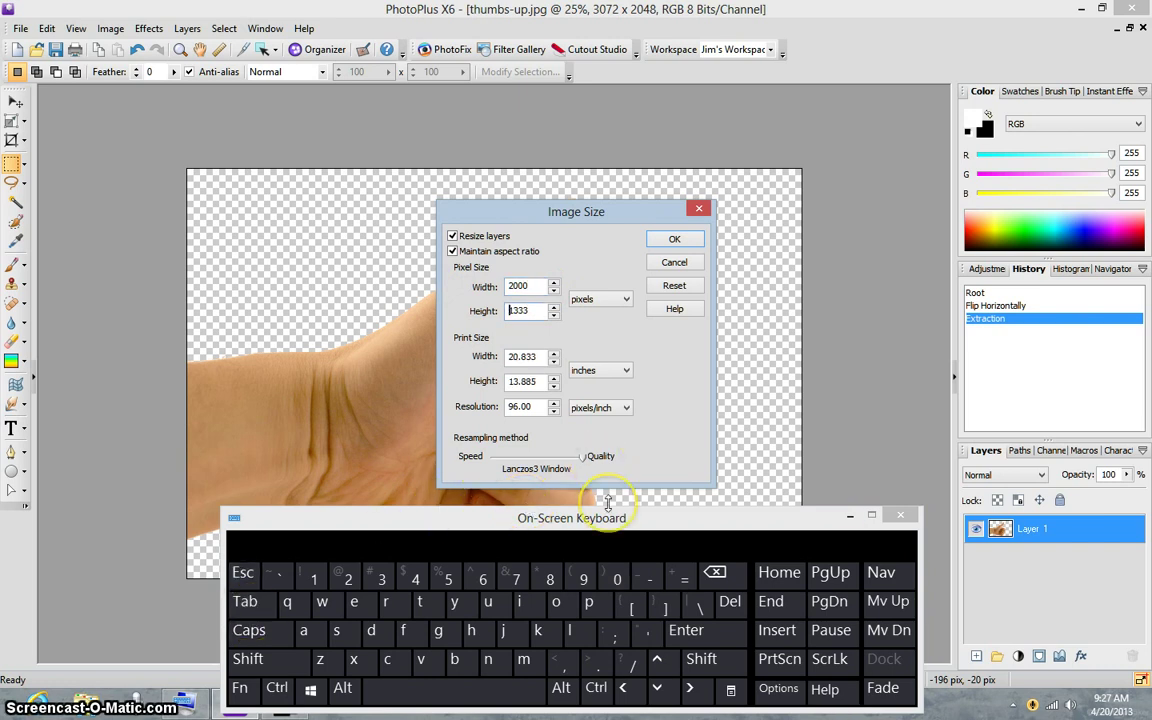
{"action": "left_click", "coordinate": [850, 516]}
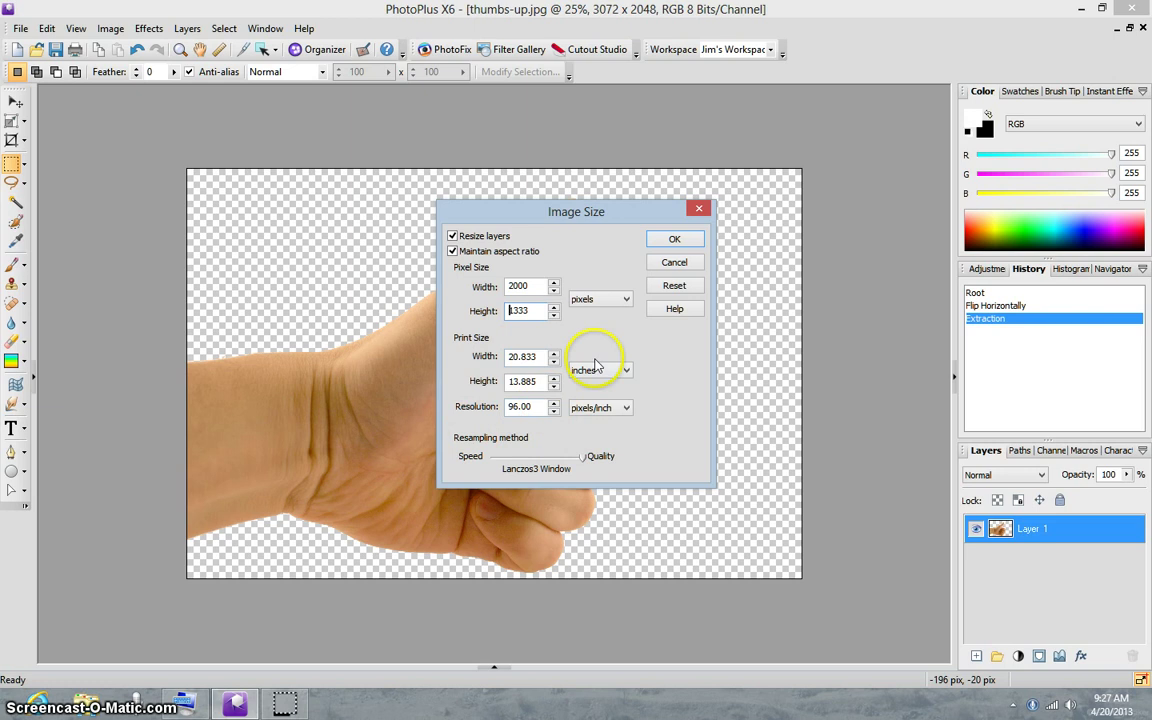
{"action": "left_click", "coordinate": [674, 242]}
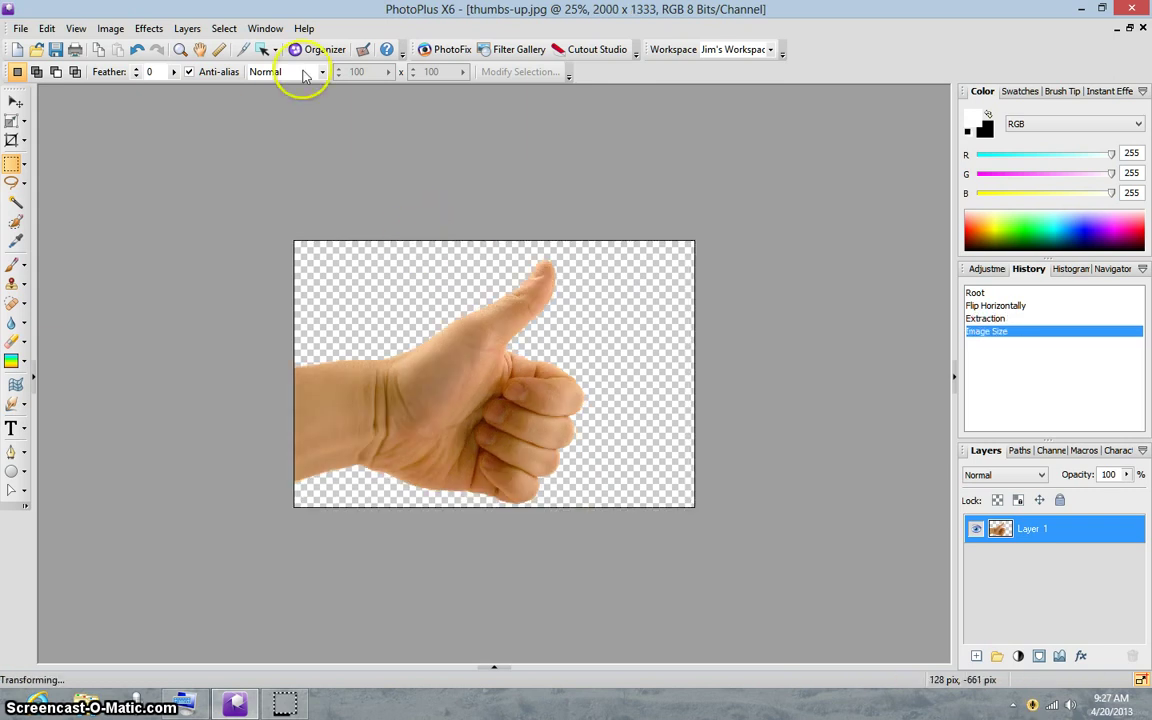
Switch to File Explorer and open the Web pictures folder in the Pictures library
{"action": "left_click", "coordinate": [181, 50]}
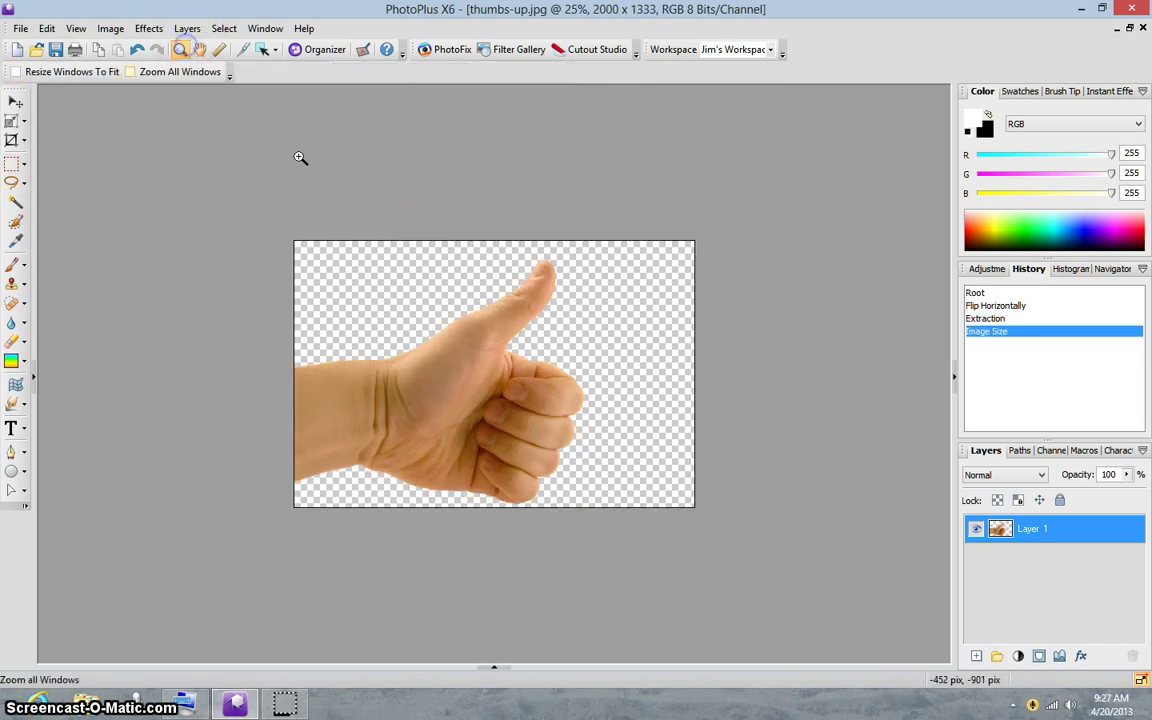
{"action": "left_click", "coordinate": [457, 372]}
{"action": "left_click", "coordinate": [457, 372]}
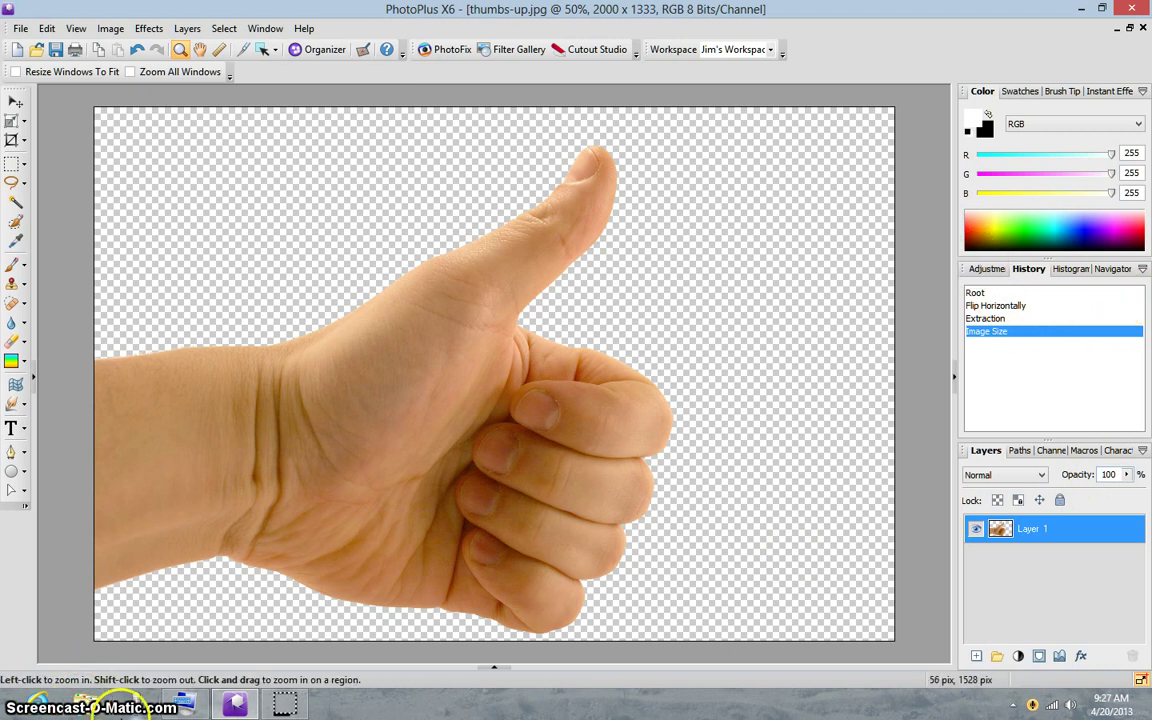
{"action": "left_click", "coordinate": [84, 704]}
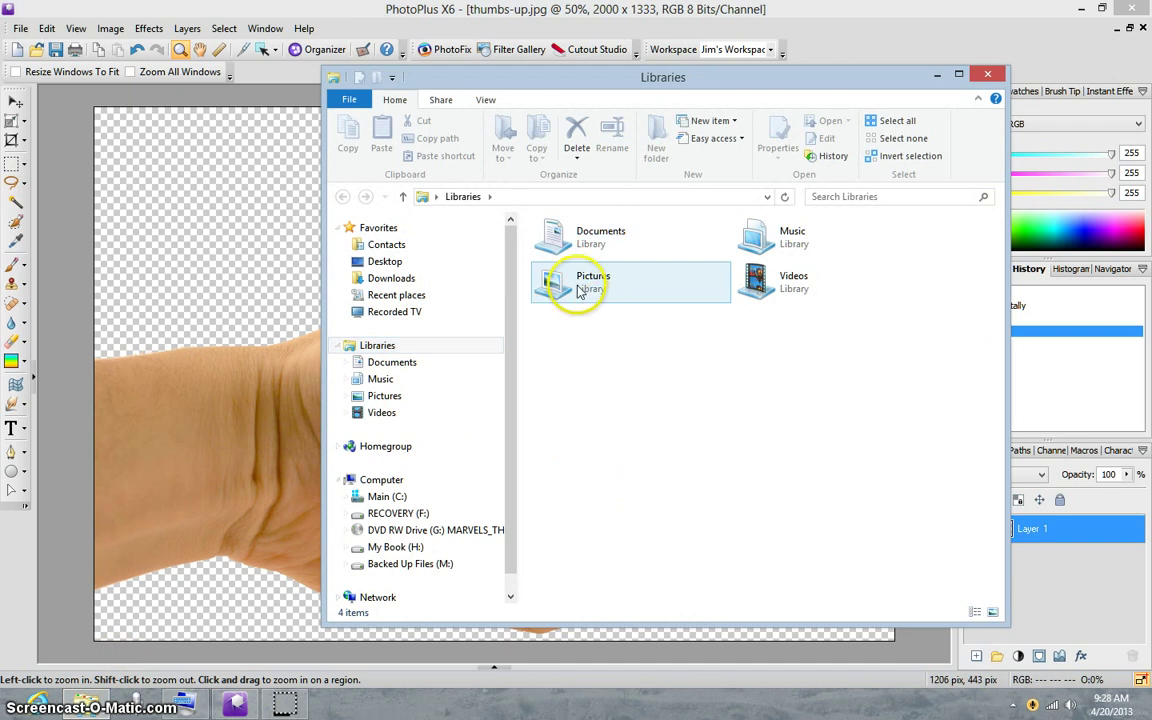
{"action": "double_click", "coordinate": [550, 284]}
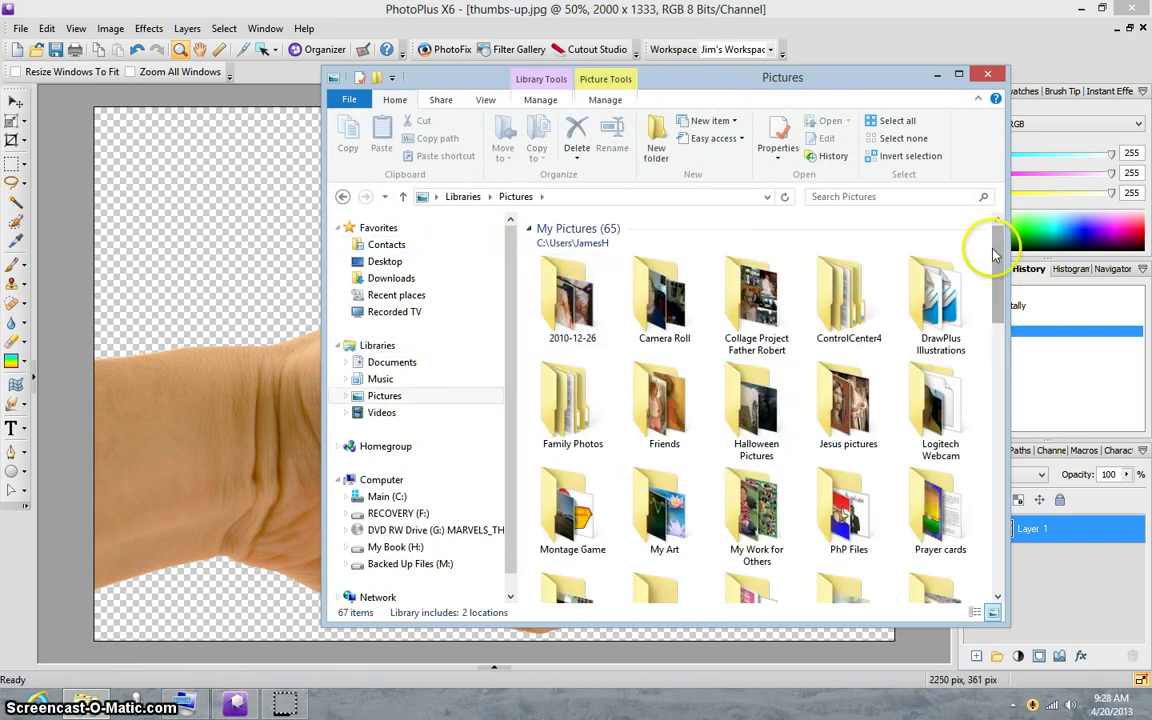
{"action": "left_click_drag", "start_coordinate": [993, 255], "coordinate": [995, 320]}
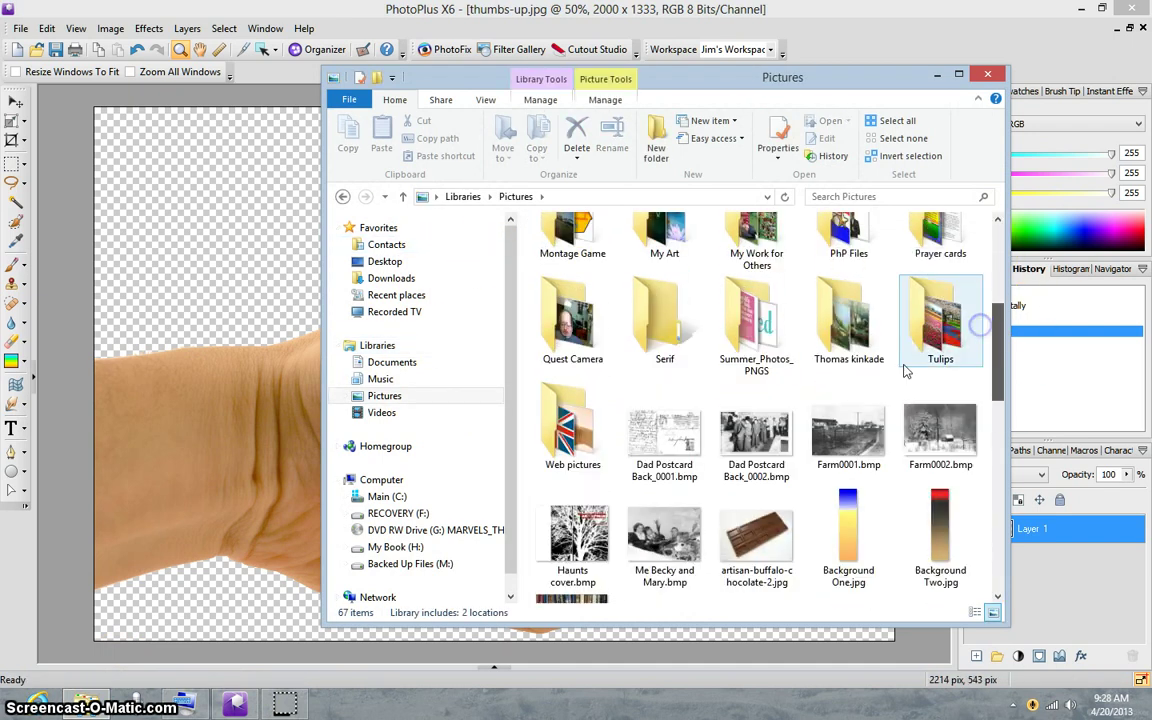
{"action": "double_click", "coordinate": [549, 418]}
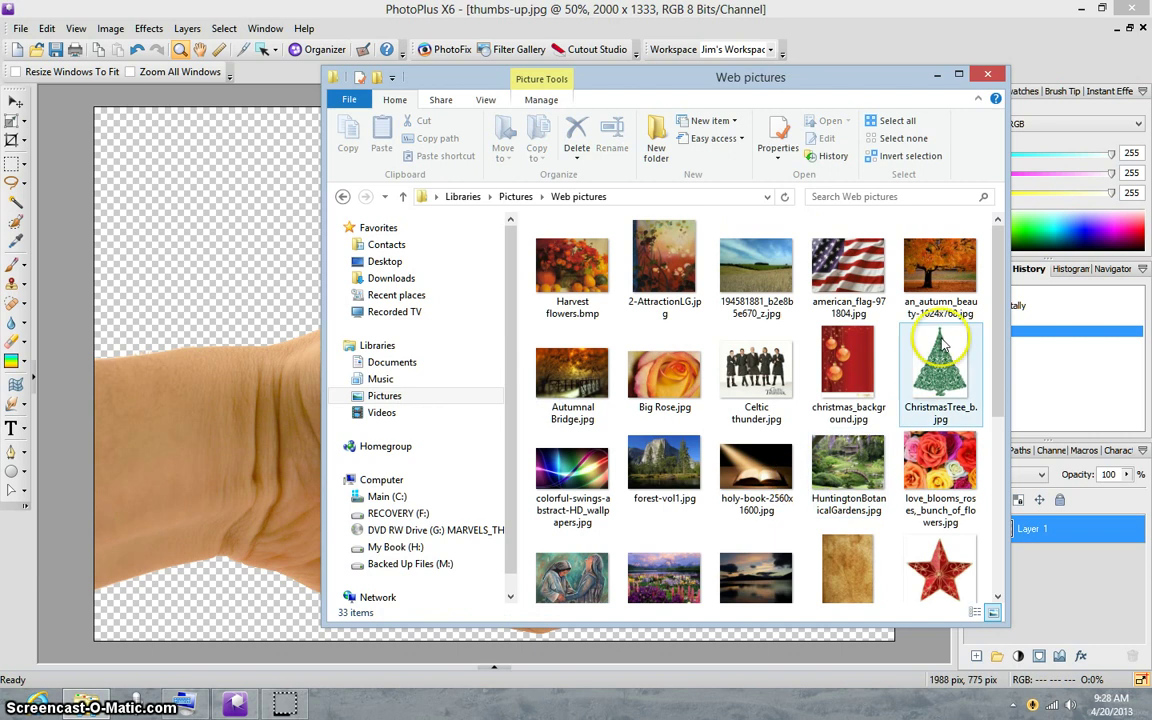
Add union-jack.jpg from the Web pictures folder to the hand image as a new layer, and close File Explorer
{"action": "scroll", "coordinate": [840, 275], "scroll_direction": "down", "scroll_amount": 2}
{"action": "scroll", "coordinate": [840, 275], "scroll_direction": "up", "scroll_amount": 2}
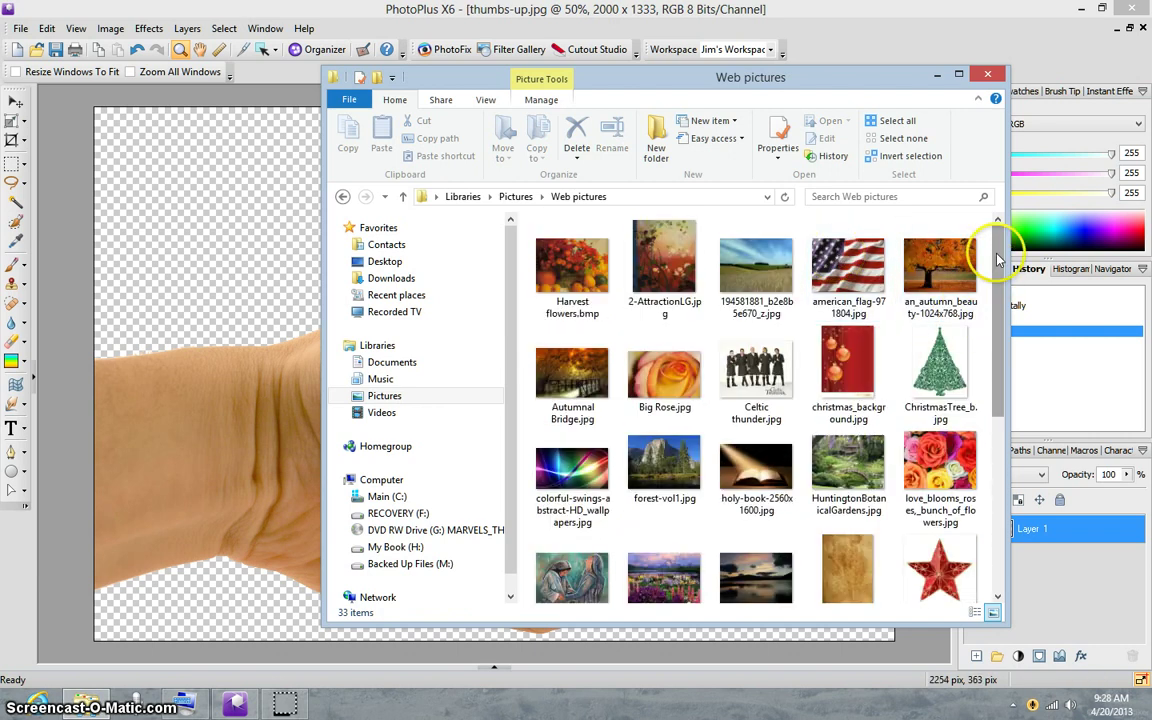
{"action": "left_click_drag", "start_coordinate": [997, 258], "coordinate": [980, 430]}
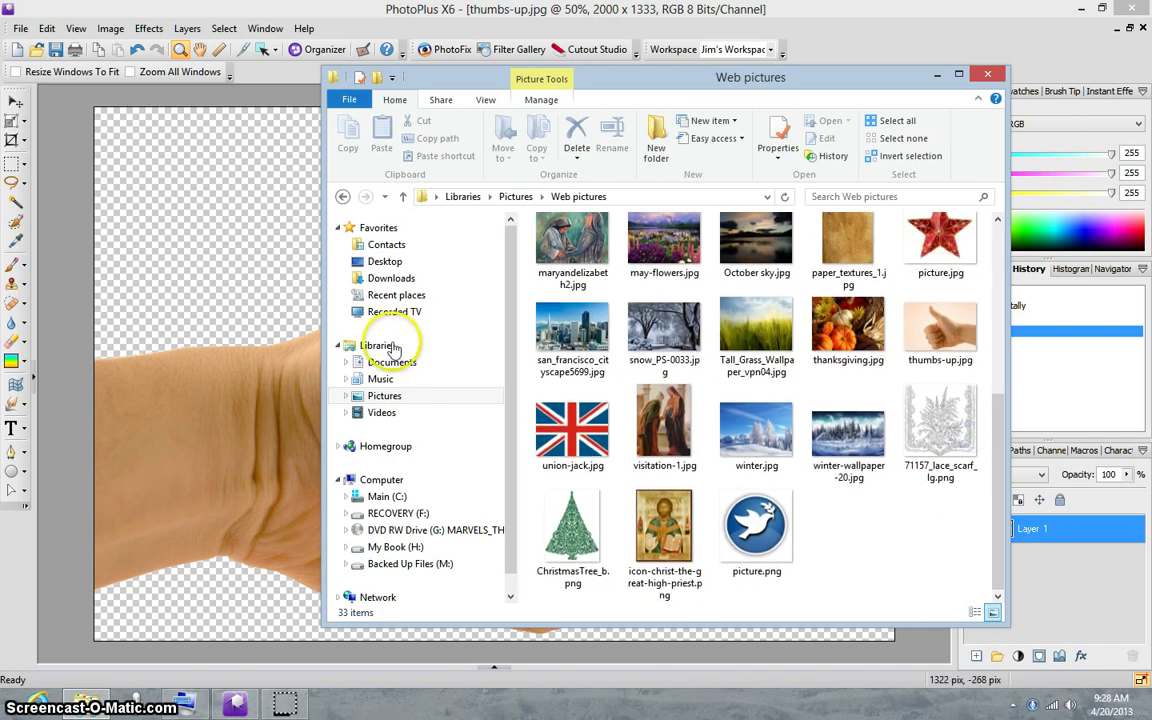
{"action": "left_click", "coordinate": [578, 424]}
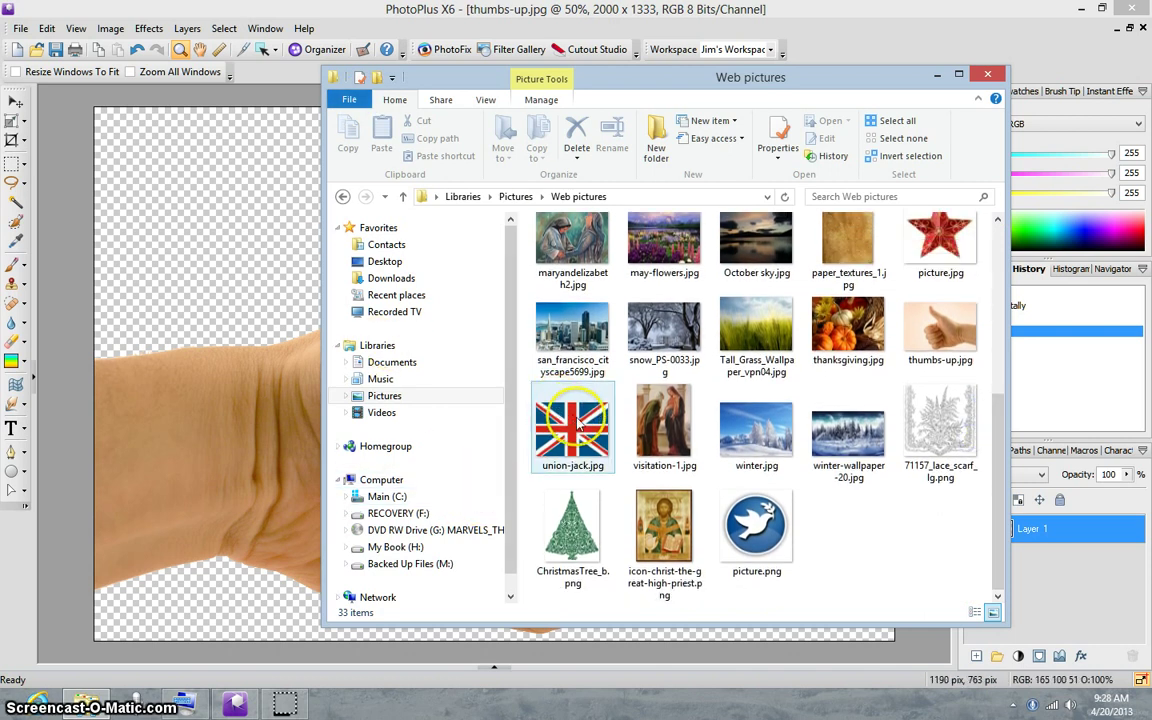
{"action": "left_click_drag", "start_coordinate": [578, 424], "coordinate": [322, 366]}
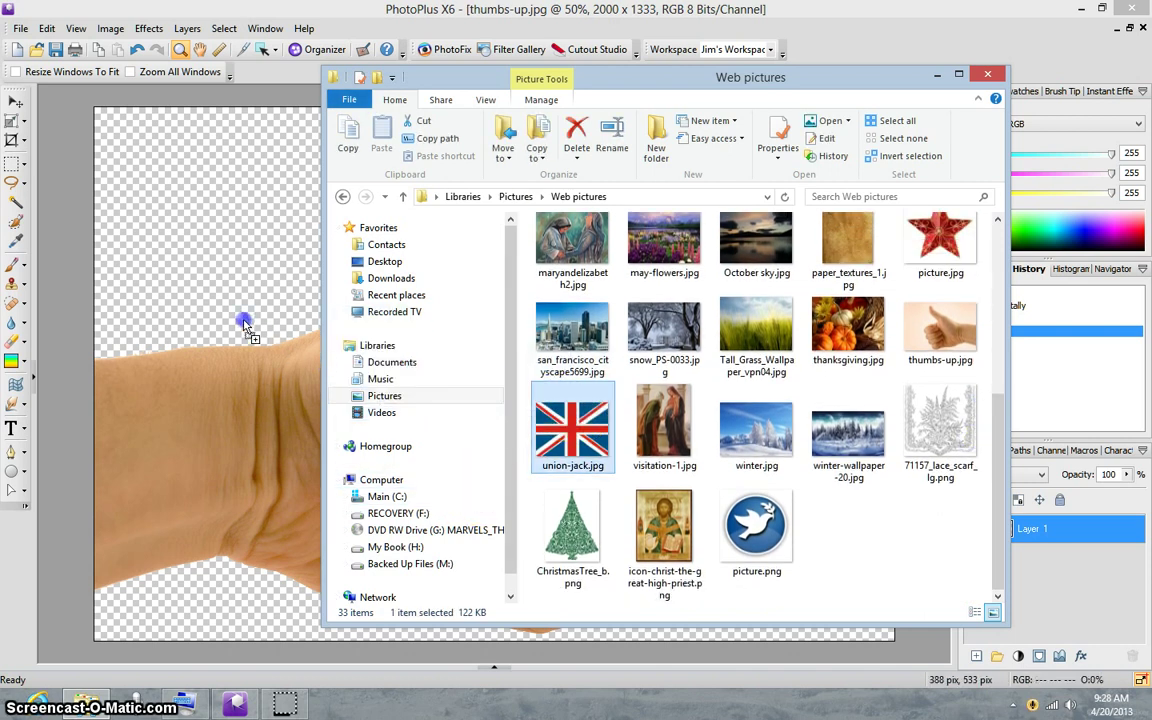
{"action": "left_click_drag", "start_coordinate": [237, 325], "coordinate": [231, 327]}
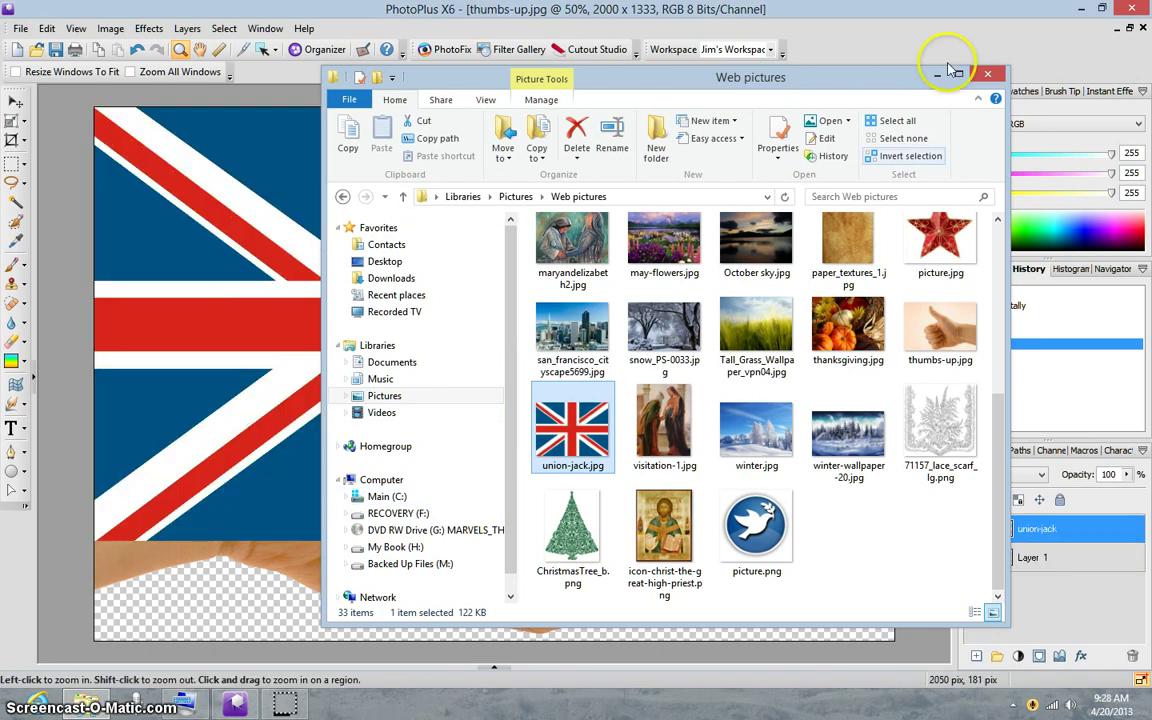
{"action": "left_click", "coordinate": [986, 76]}
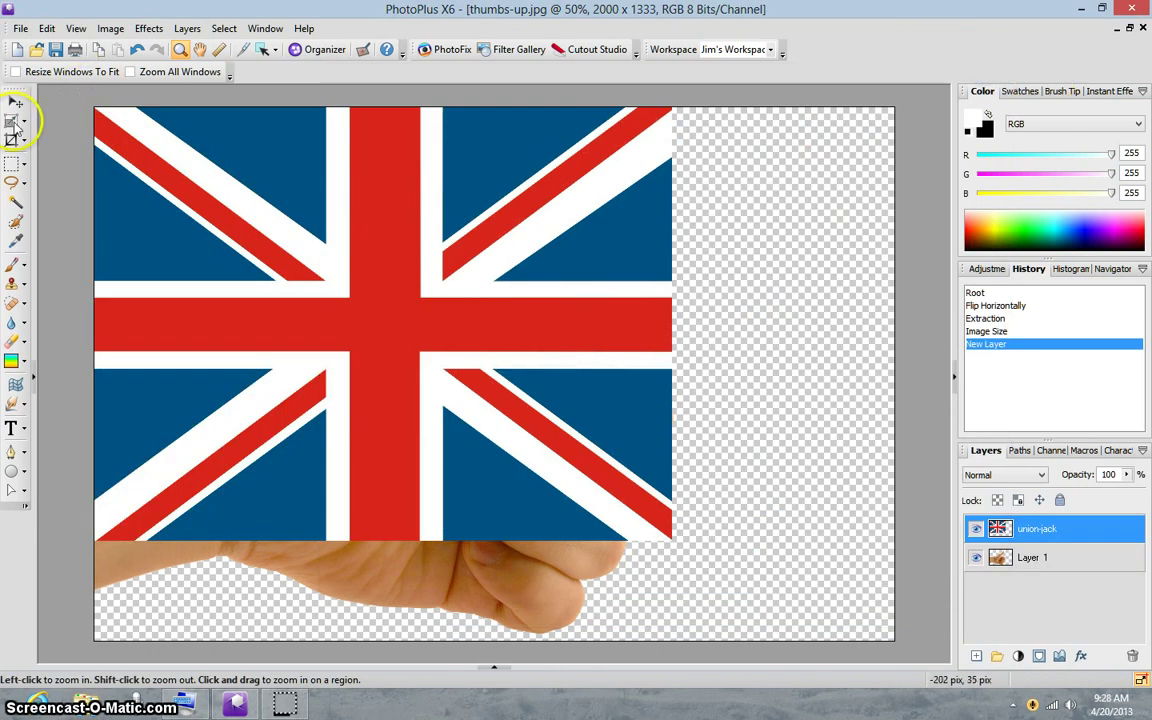
Stretch the union-jack layer with the Deform tool so the flag covers the whole canvas
{"action": "left_click", "coordinate": [13, 121]}
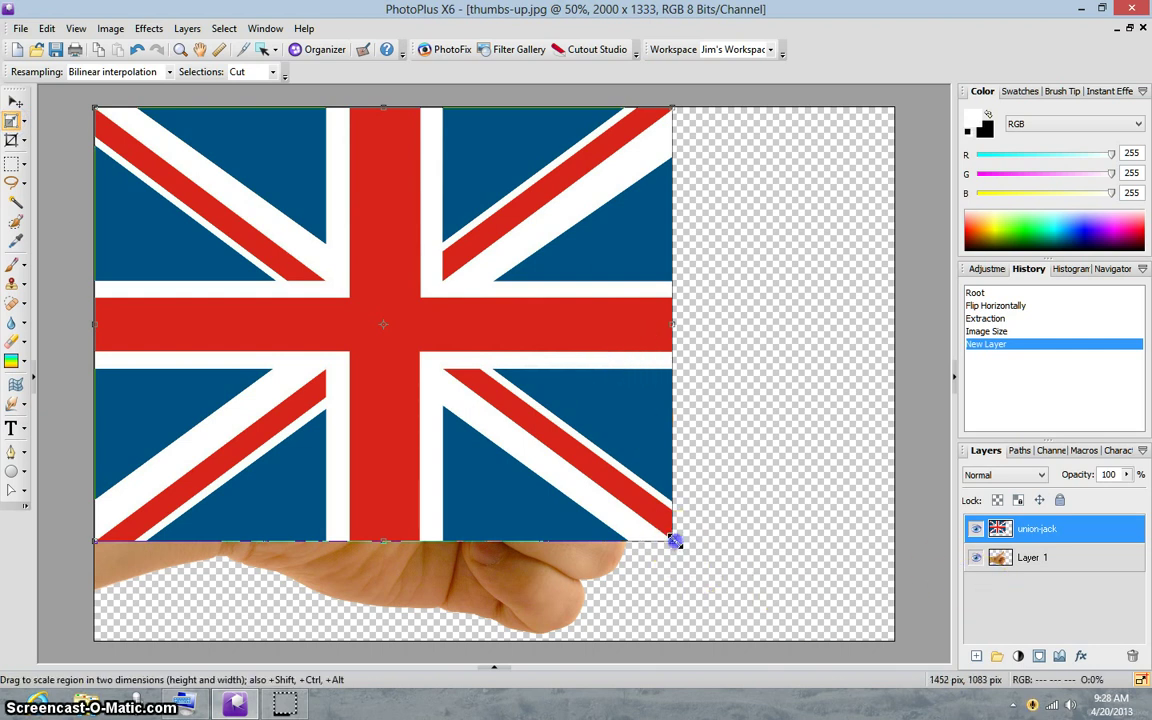
{"action": "left_click_drag", "start_coordinate": [673, 540], "coordinate": [898, 644]}
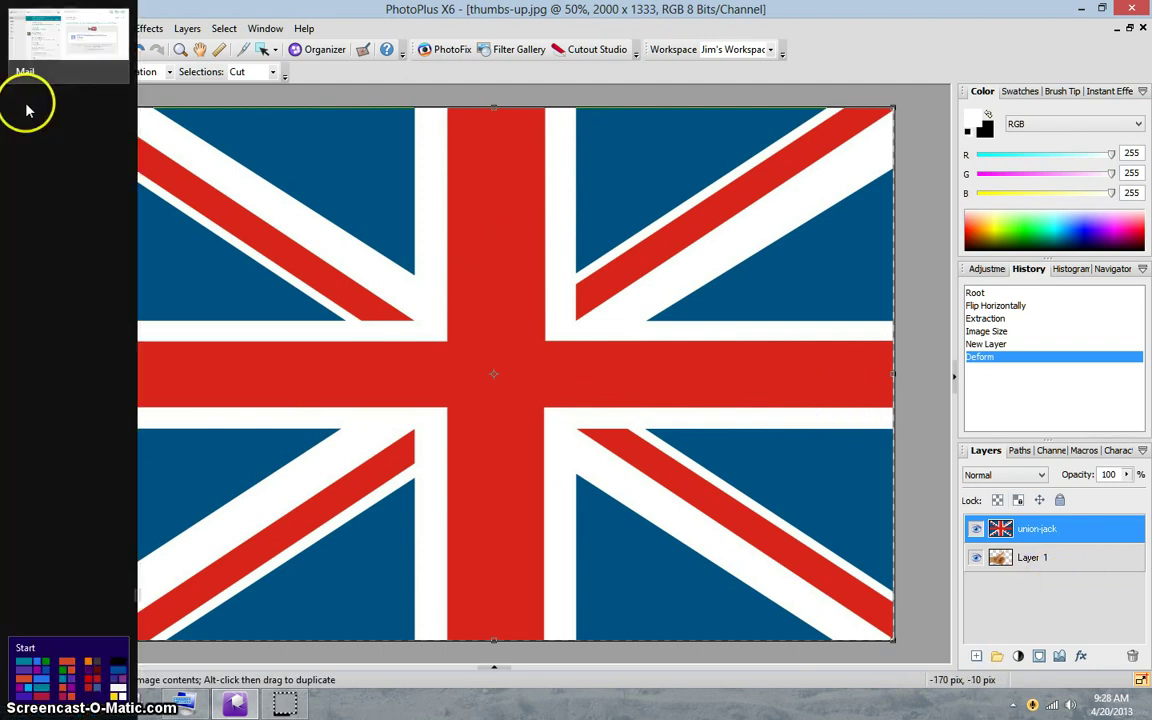
{"action": "left_click", "coordinate": [15, 101]}
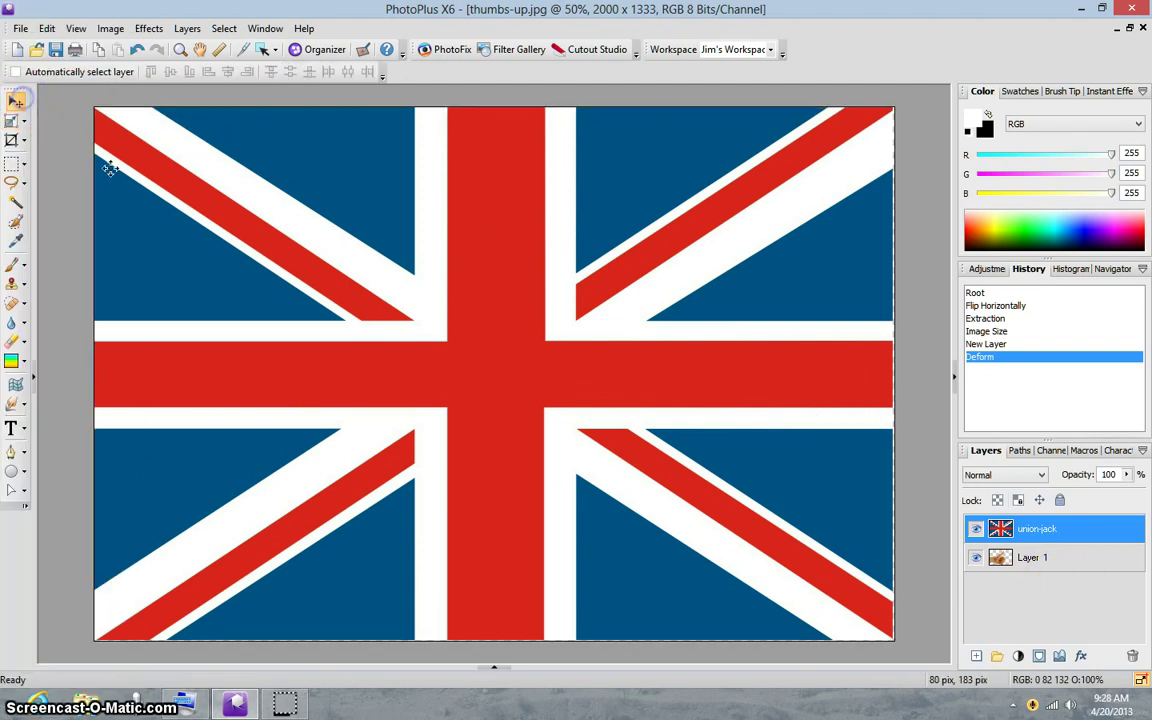
Duplicate the union-jack layer as union-jack Copy and place the copy beneath the hand's Layer 1
{"action": "right_click", "coordinate": [1055, 541]}
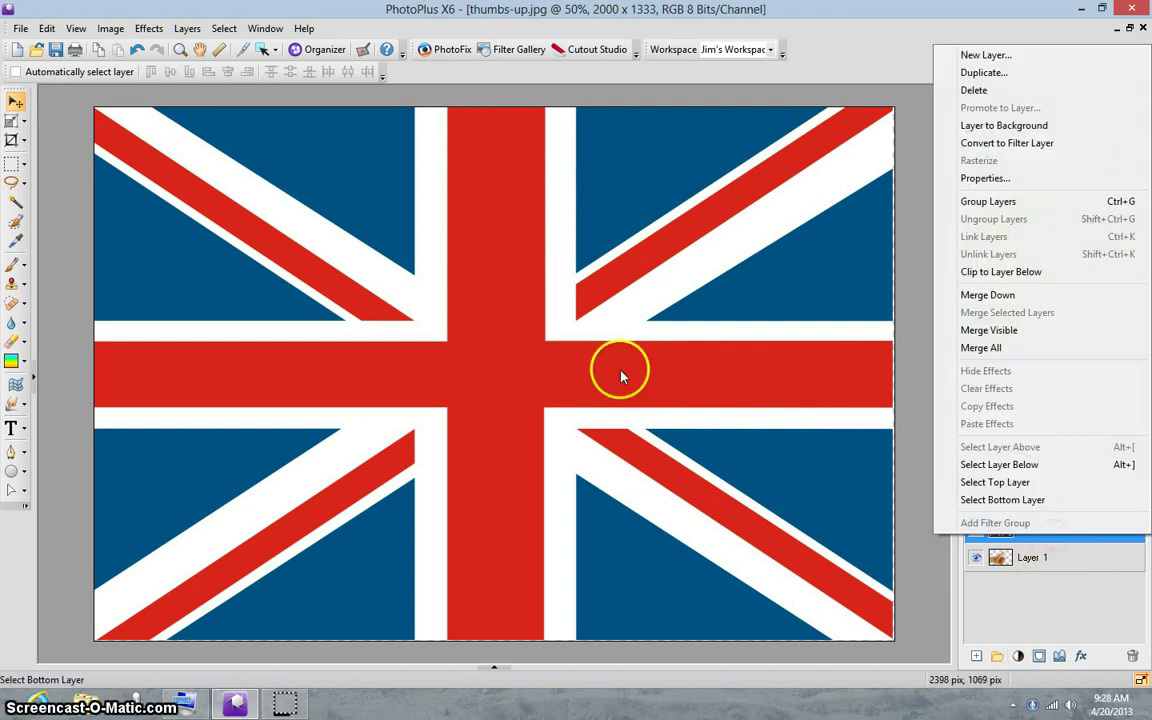
{"action": "left_click", "coordinate": [985, 72]}
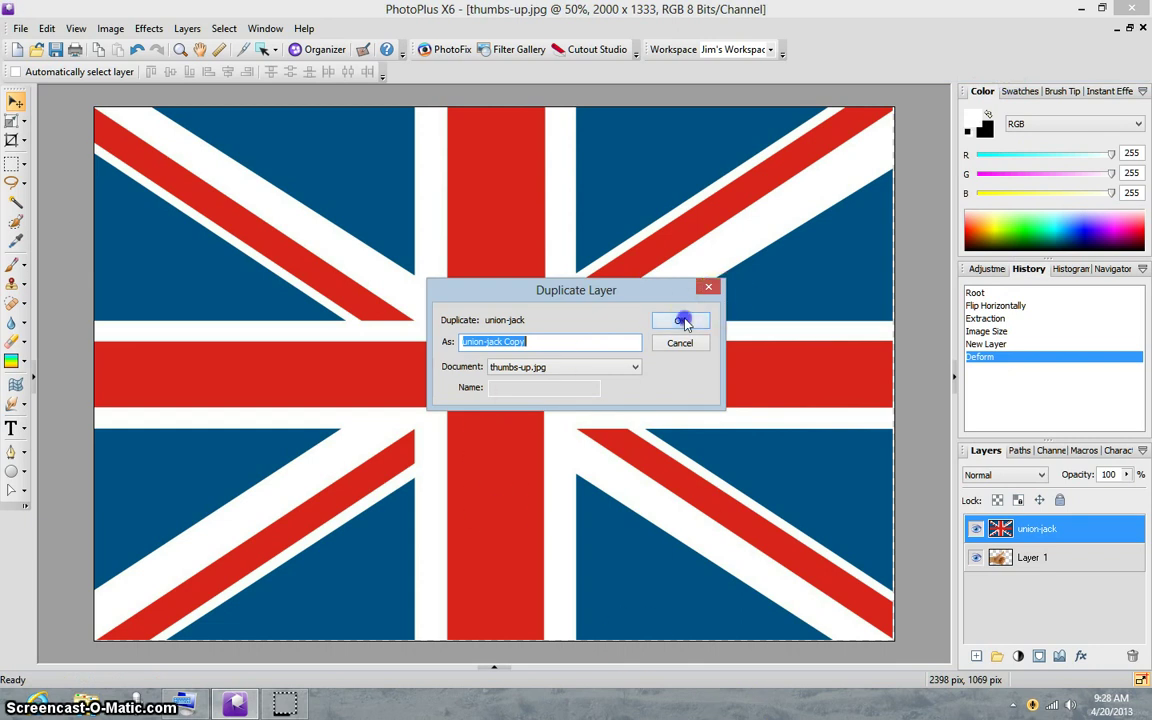
{"action": "left_click", "coordinate": [682, 321]}
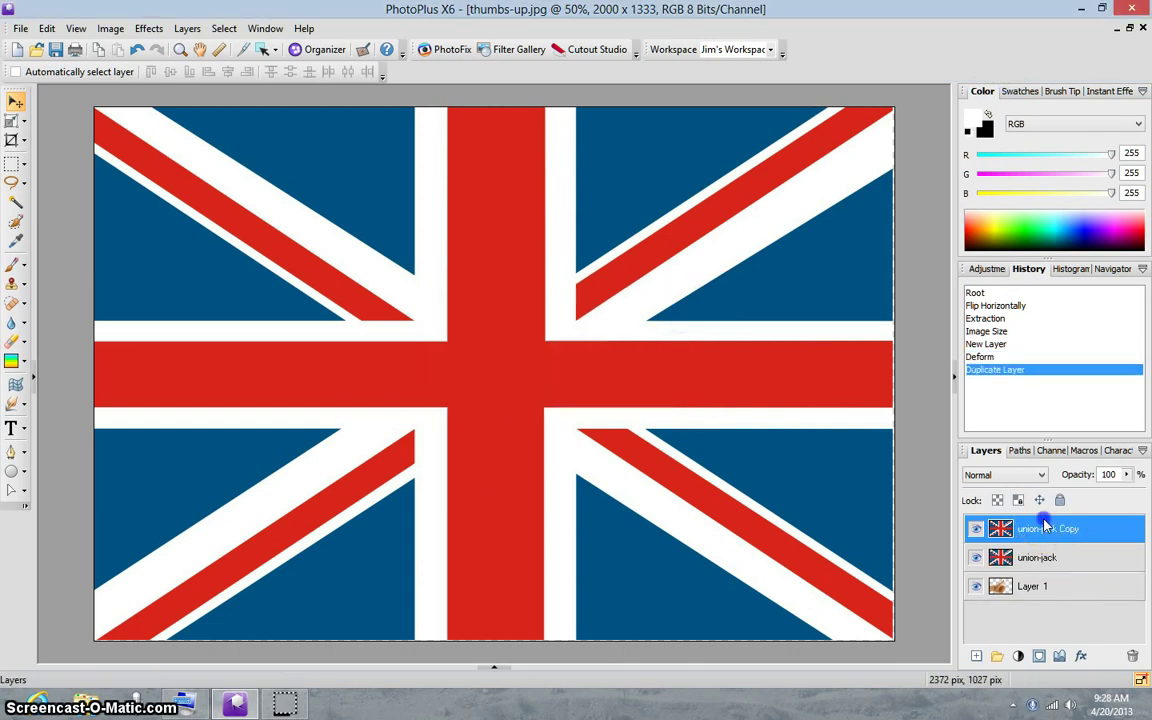
{"action": "left_click_drag", "start_coordinate": [1045, 525], "coordinate": [1062, 603]}
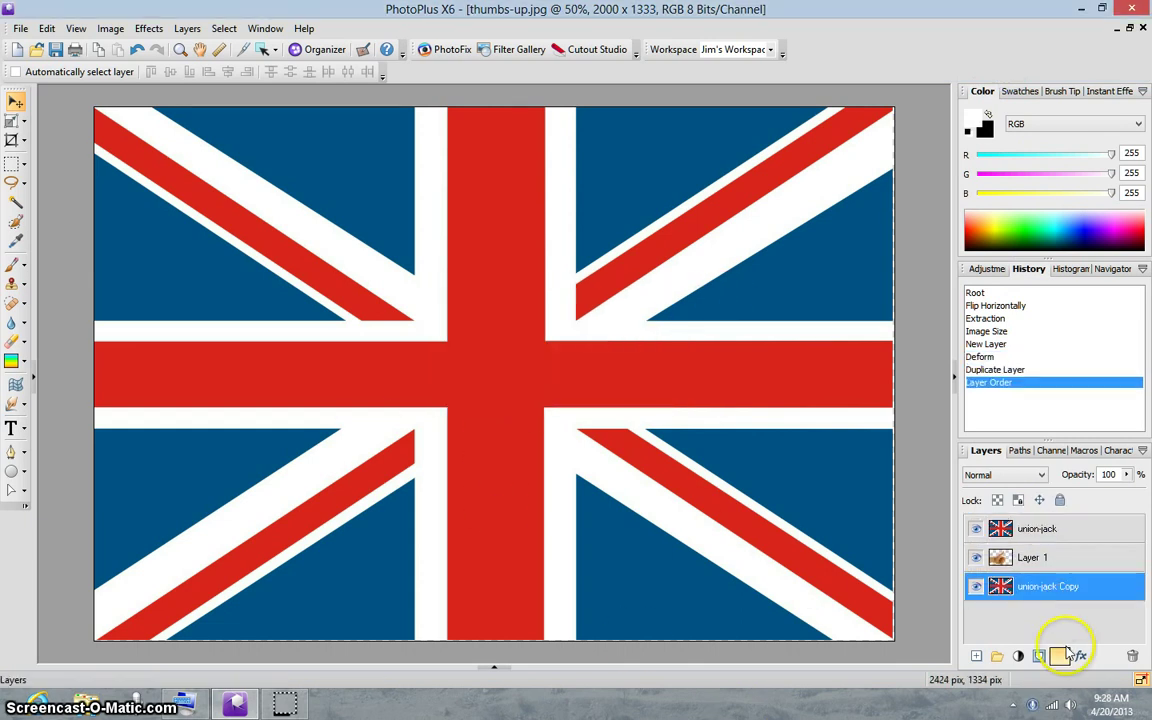
Hide both flag layers and convert the hand on Layer 1 to grayscale with the default Black and White Film adjustment
{"action": "left_click", "coordinate": [976, 529]}
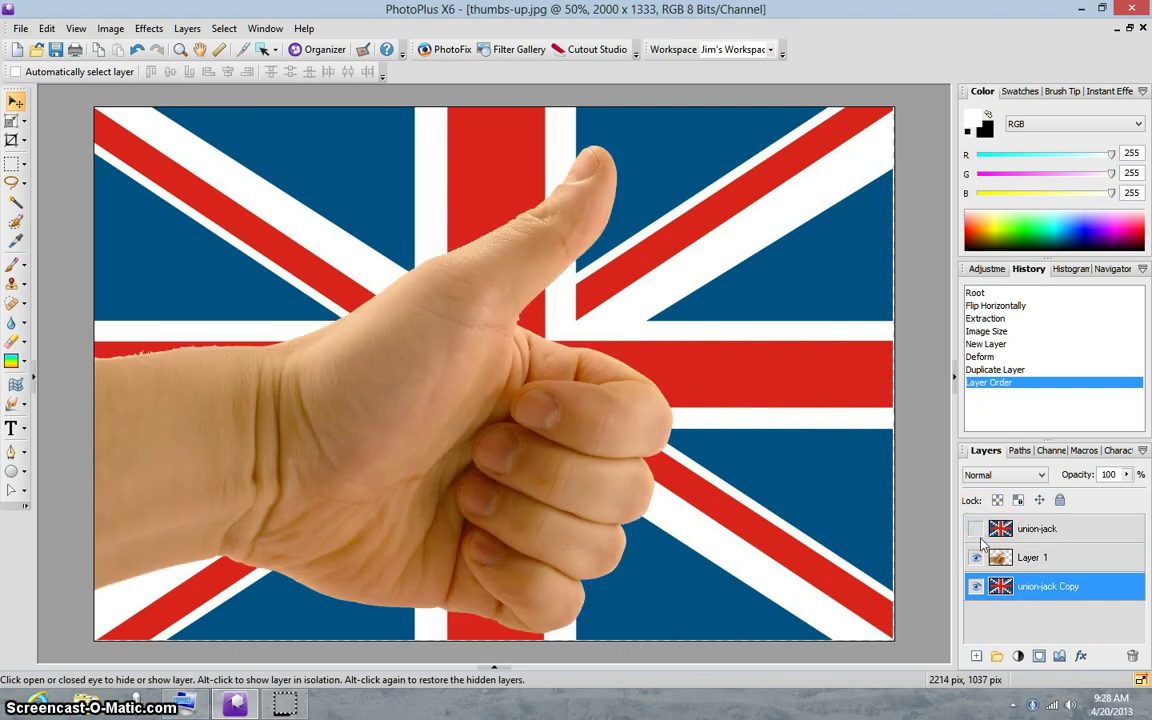
{"action": "left_click", "coordinate": [977, 588]}
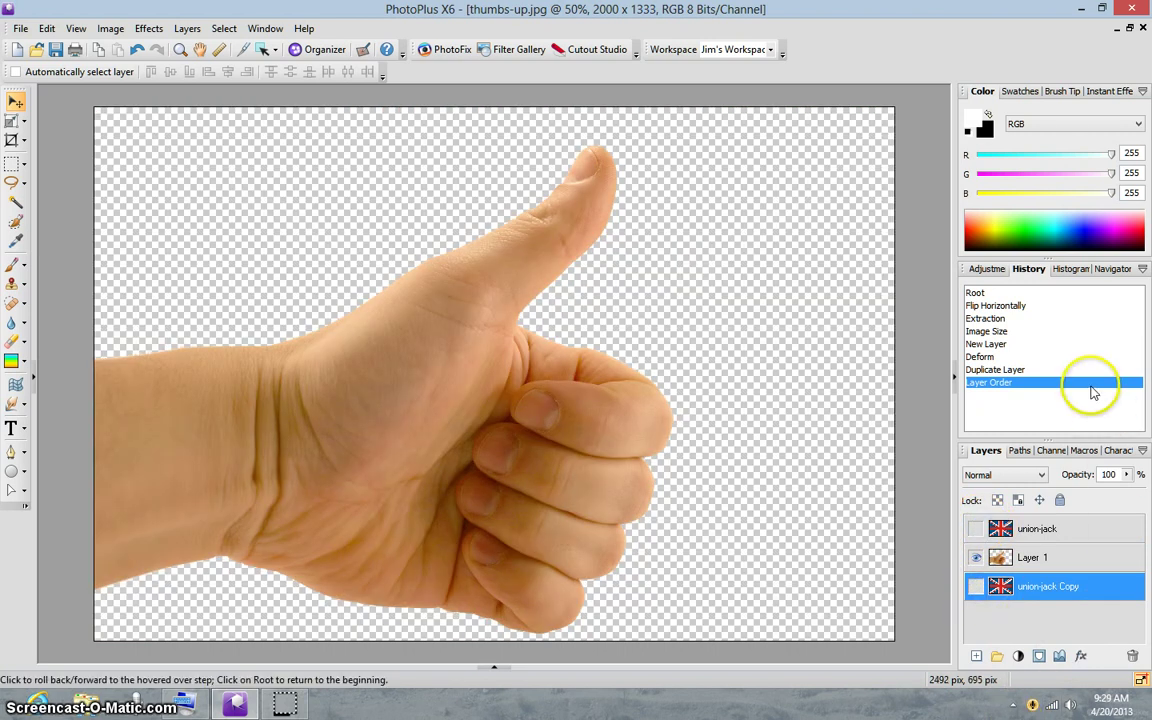
{"action": "left_click", "coordinate": [1033, 558]}
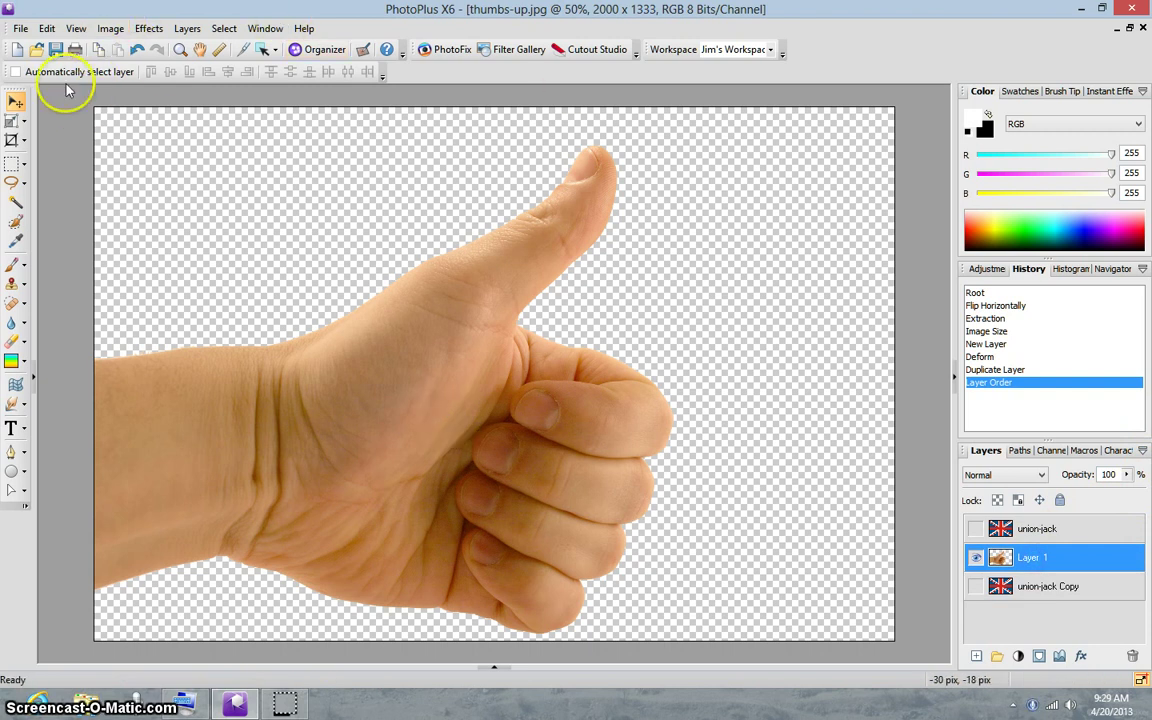
{"action": "left_click", "coordinate": [113, 29]}
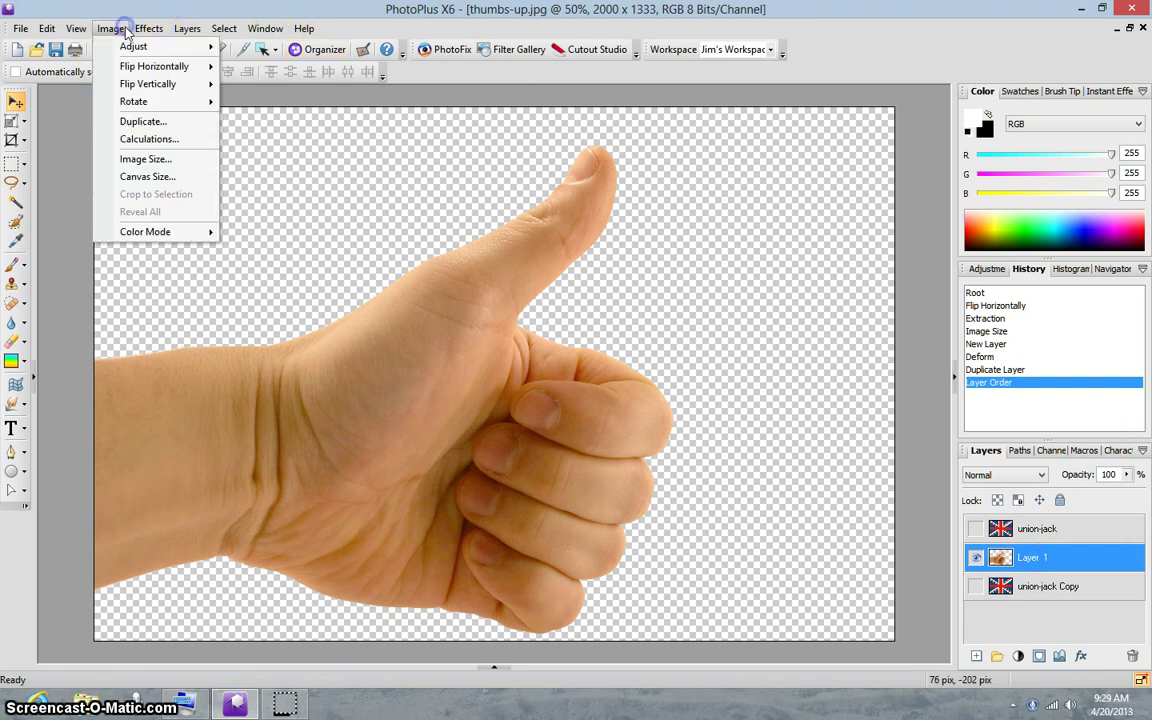
{"action": "mouse_move", "coordinate": [130, 46]}
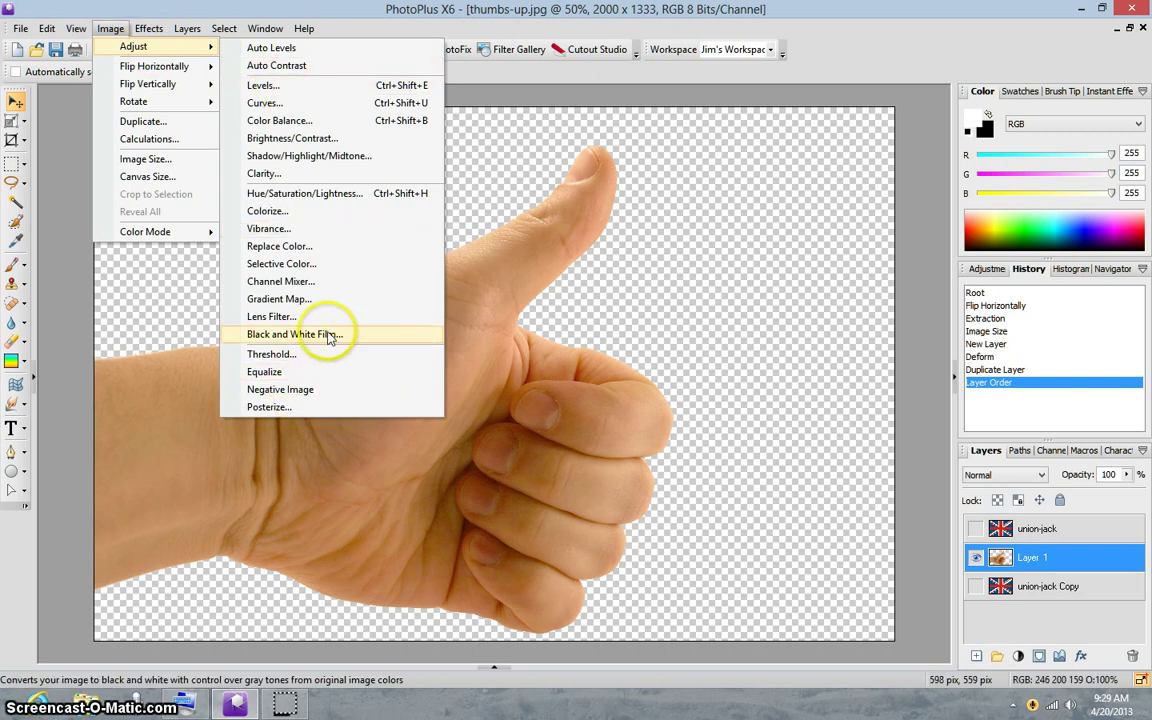
{"action": "left_click", "coordinate": [312, 334]}
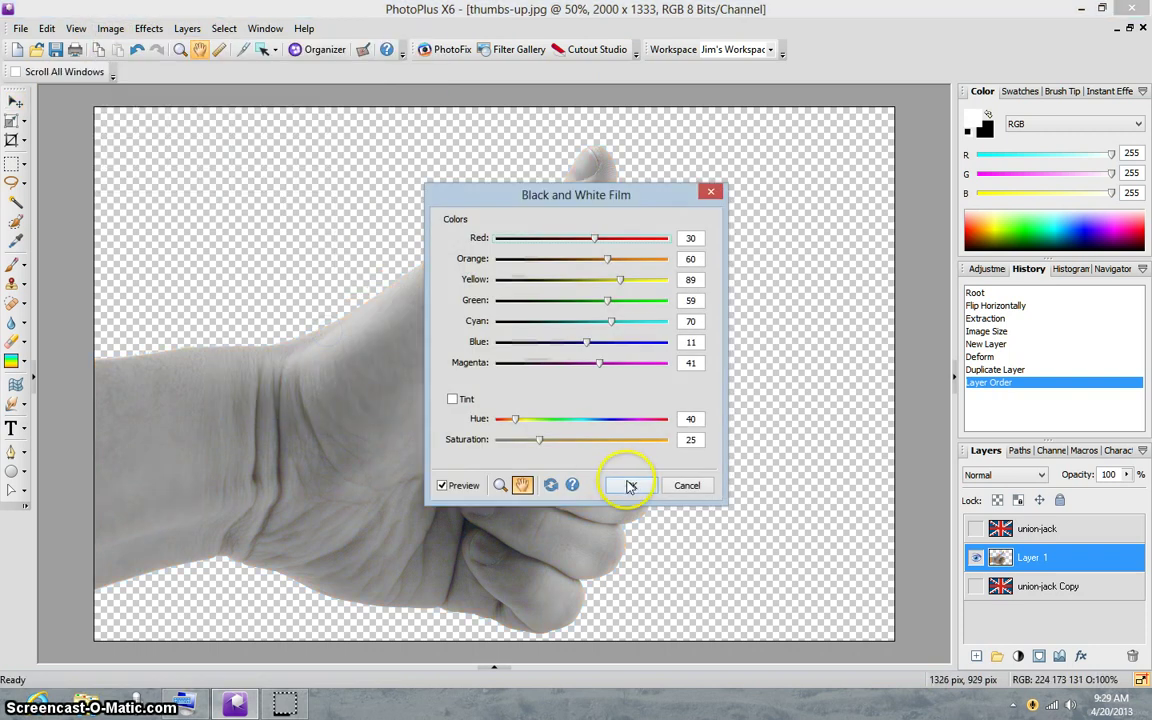
{"action": "left_click", "coordinate": [631, 486]}
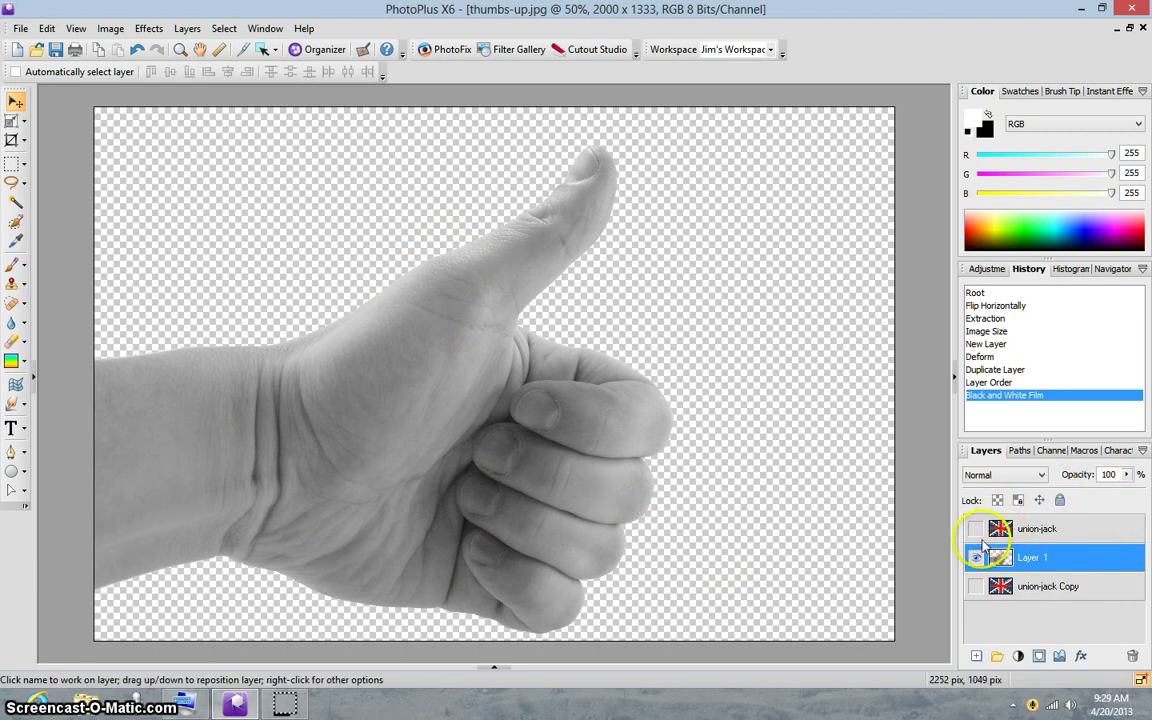
Duplicate the black-and-white hand layer as Layer 1 Copy
{"action": "right_click", "coordinate": [1035, 563]}
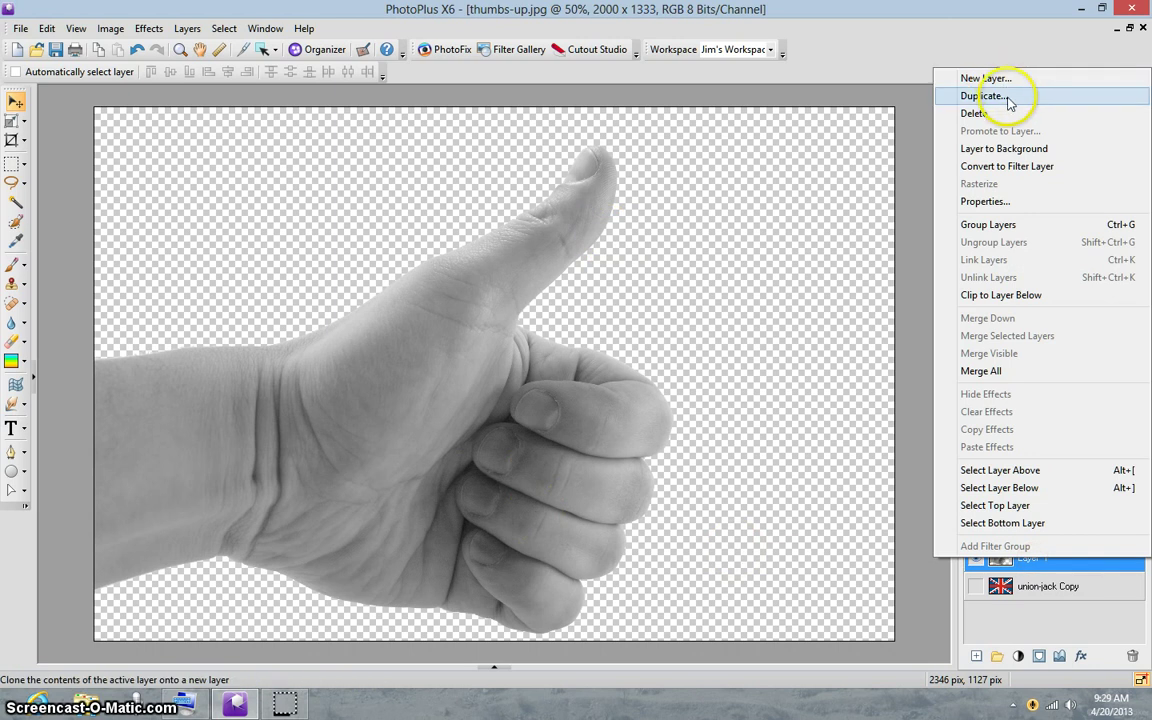
{"action": "left_click", "coordinate": [1008, 95]}
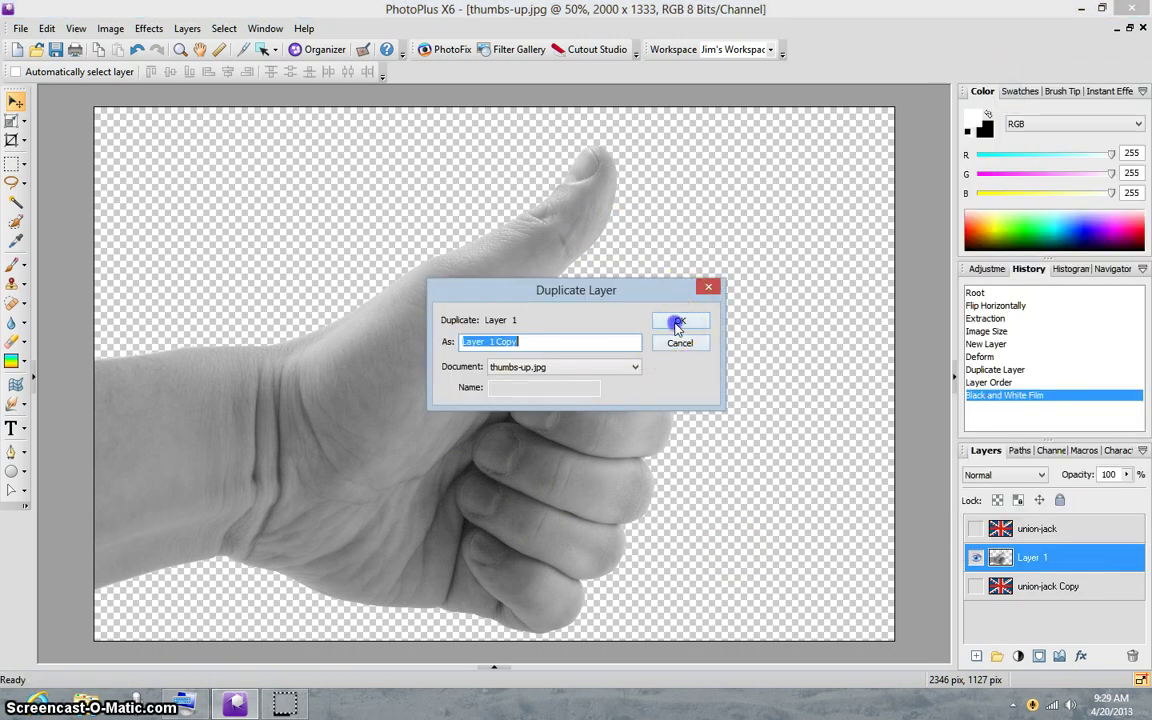
{"action": "left_click", "coordinate": [675, 392]}
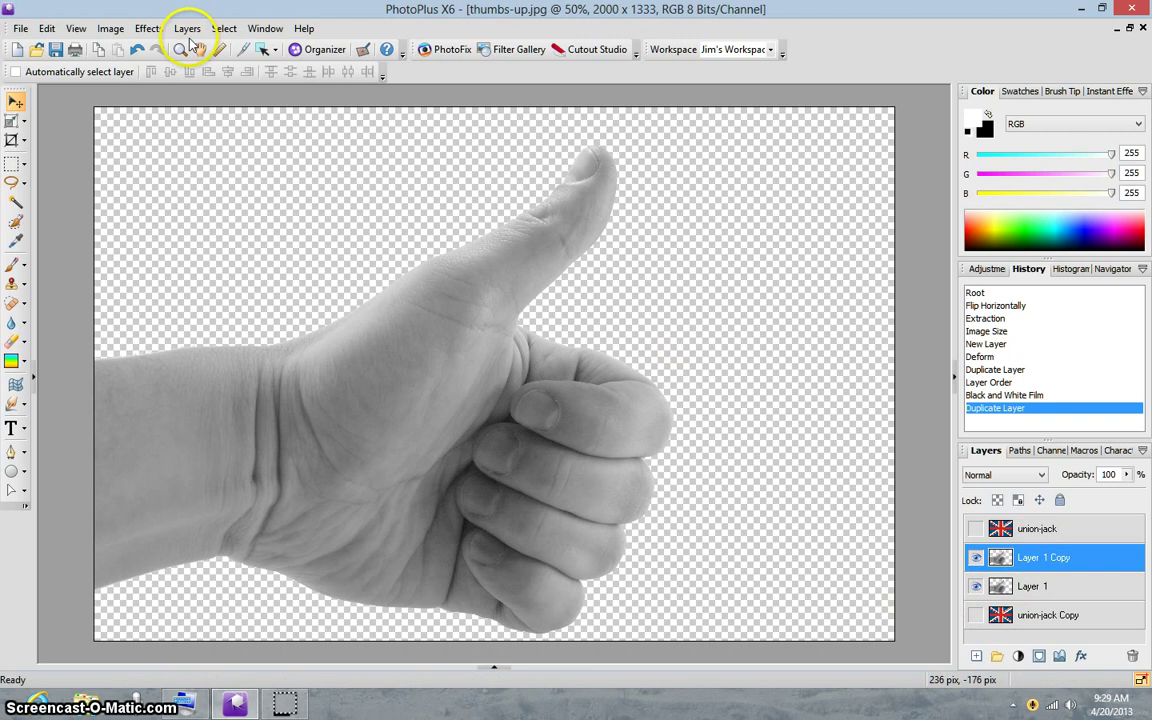
Increase the contrast of Layer 1 Copy with a Levels adjustment using input values 94 and 205 and gamma 0.707
{"action": "left_click", "coordinate": [106, 29]}
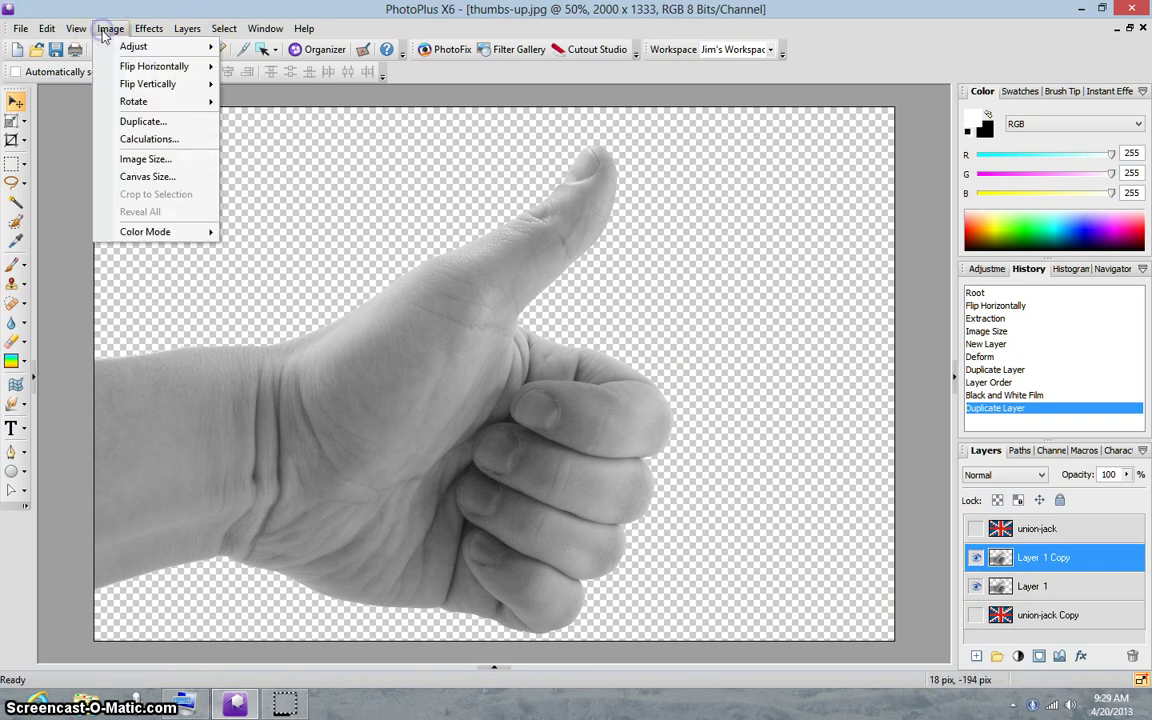
{"action": "mouse_move", "coordinate": [133, 46]}
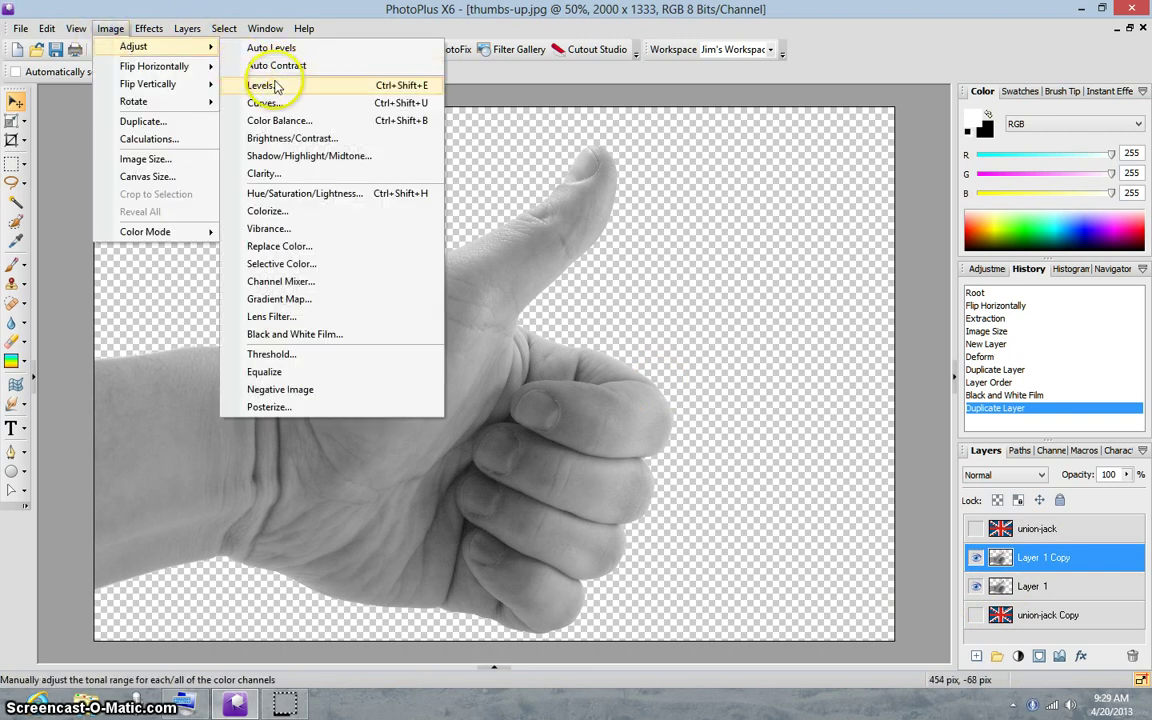
{"action": "left_click", "coordinate": [277, 87]}
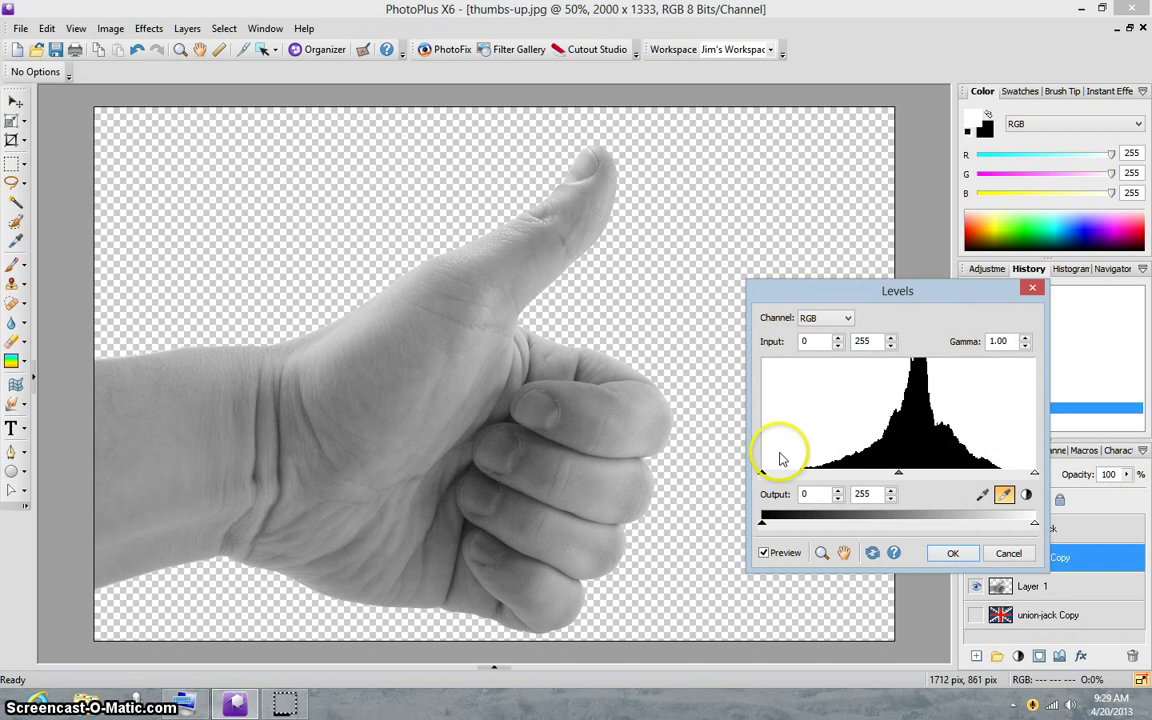
{"action": "left_click_drag", "start_coordinate": [773, 477], "coordinate": [836, 486]}
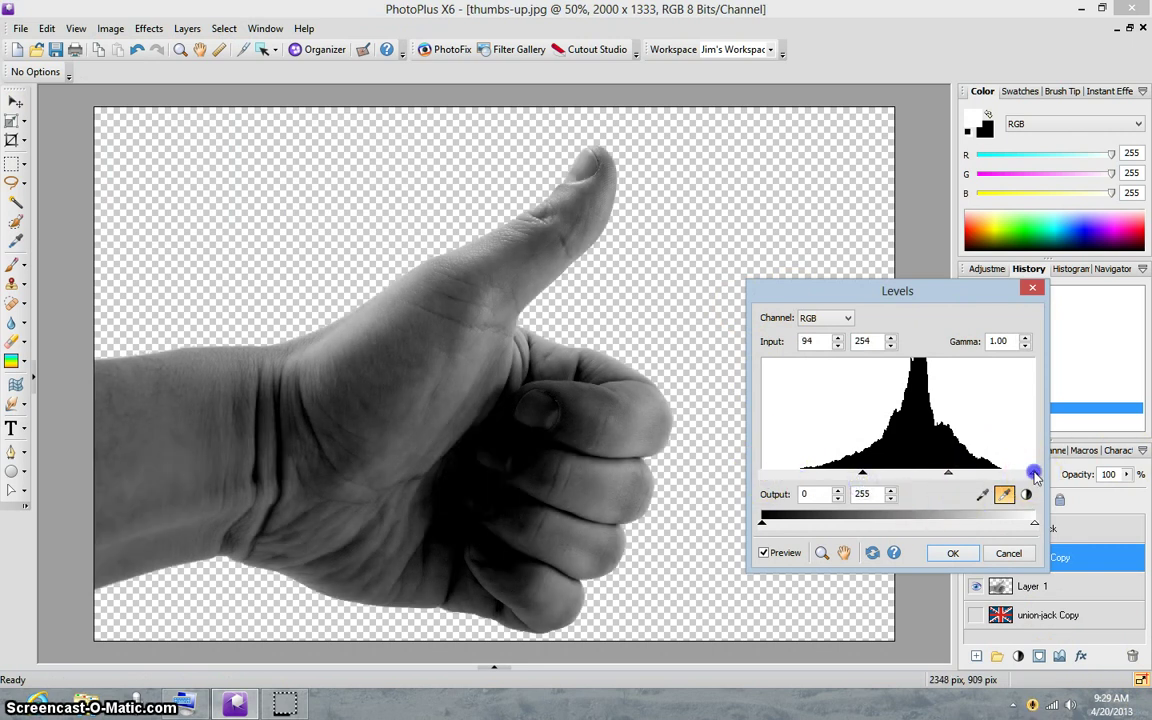
{"action": "left_click_drag", "start_coordinate": [1020, 474], "coordinate": [1003, 474]}
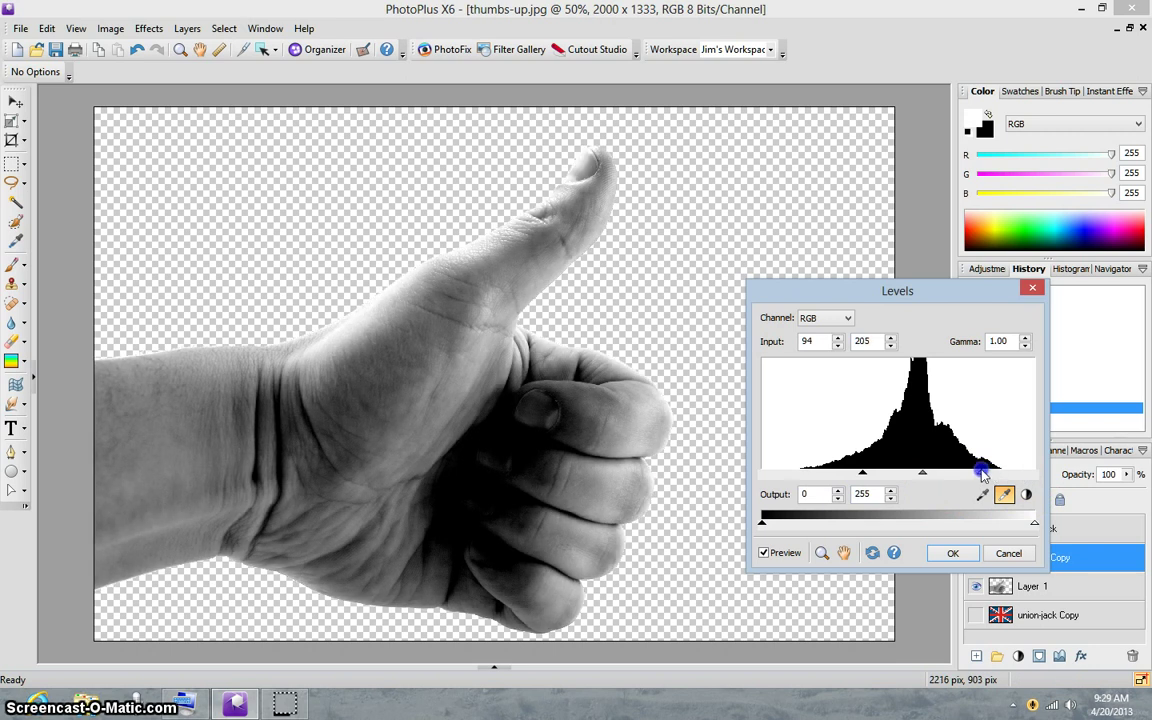
{"action": "left_click", "coordinate": [923, 476]}
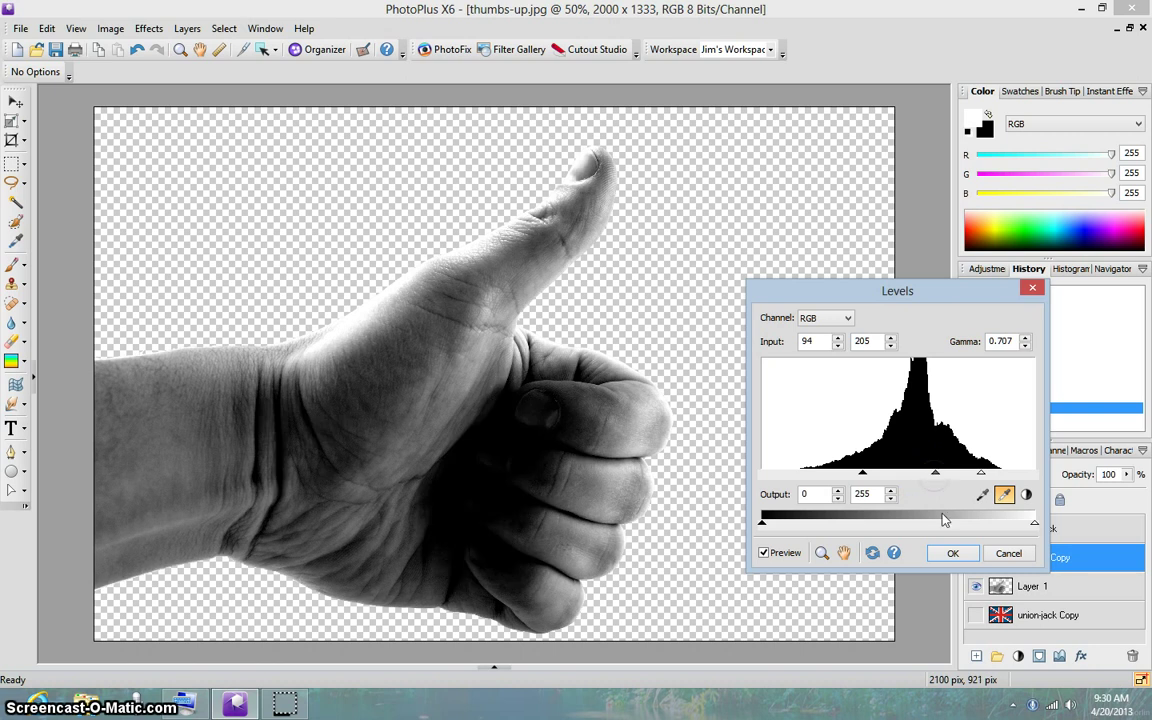
{"action": "left_click", "coordinate": [938, 555]}
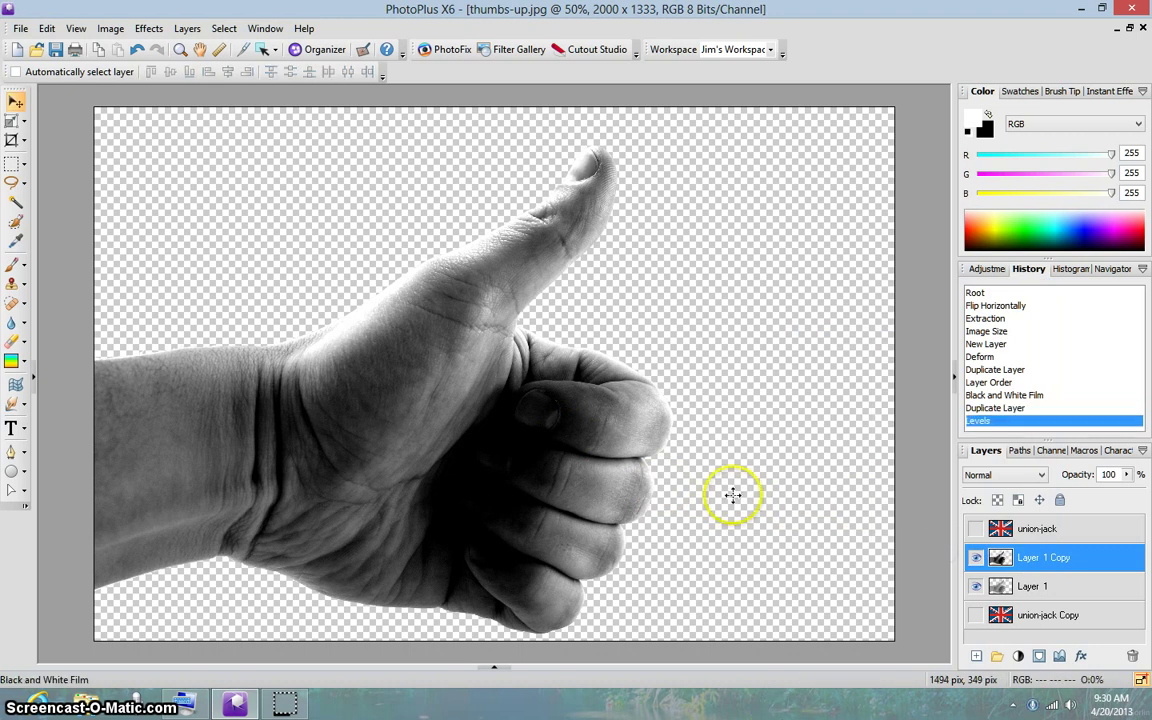
Apply a Gaussian Blur with a radius of 4.0 to Layer 1 Copy
{"action": "left_click", "coordinate": [150, 30]}
{"action": "mouse_move", "coordinate": [207, 120]}
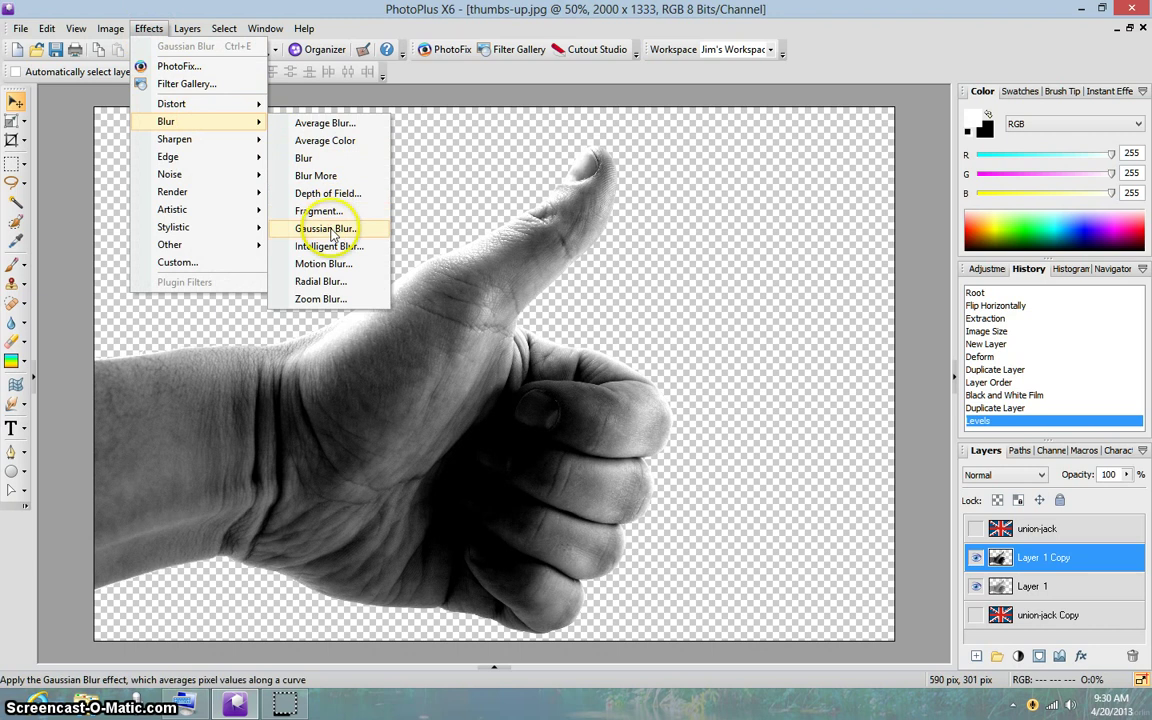
{"action": "left_click", "coordinate": [332, 234]}
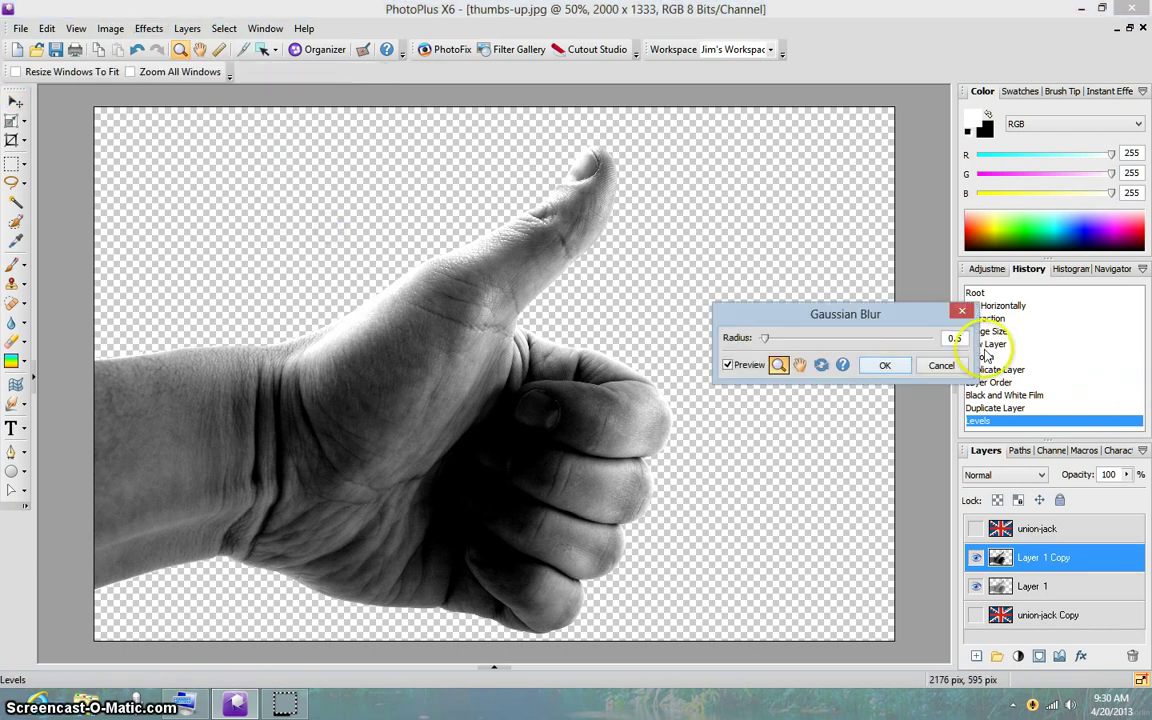
{"action": "left_click_drag", "start_coordinate": [766, 338], "coordinate": [792, 341]}
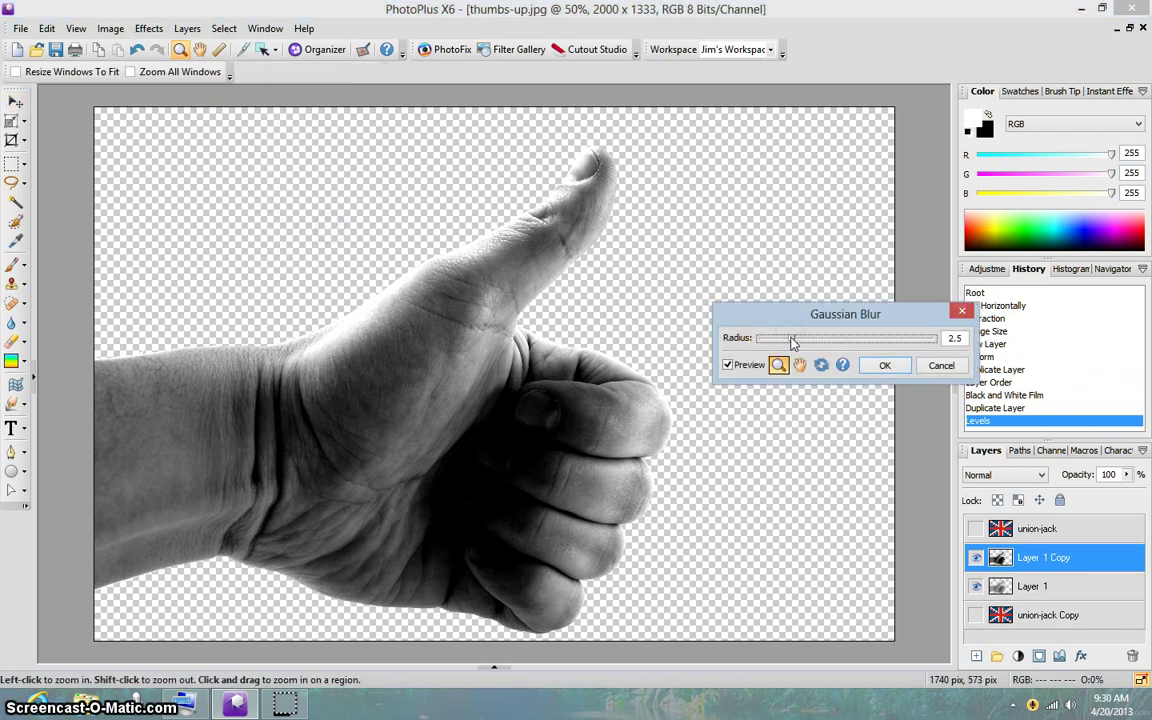
{"action": "left_click_drag", "start_coordinate": [798, 341], "coordinate": [808, 344]}
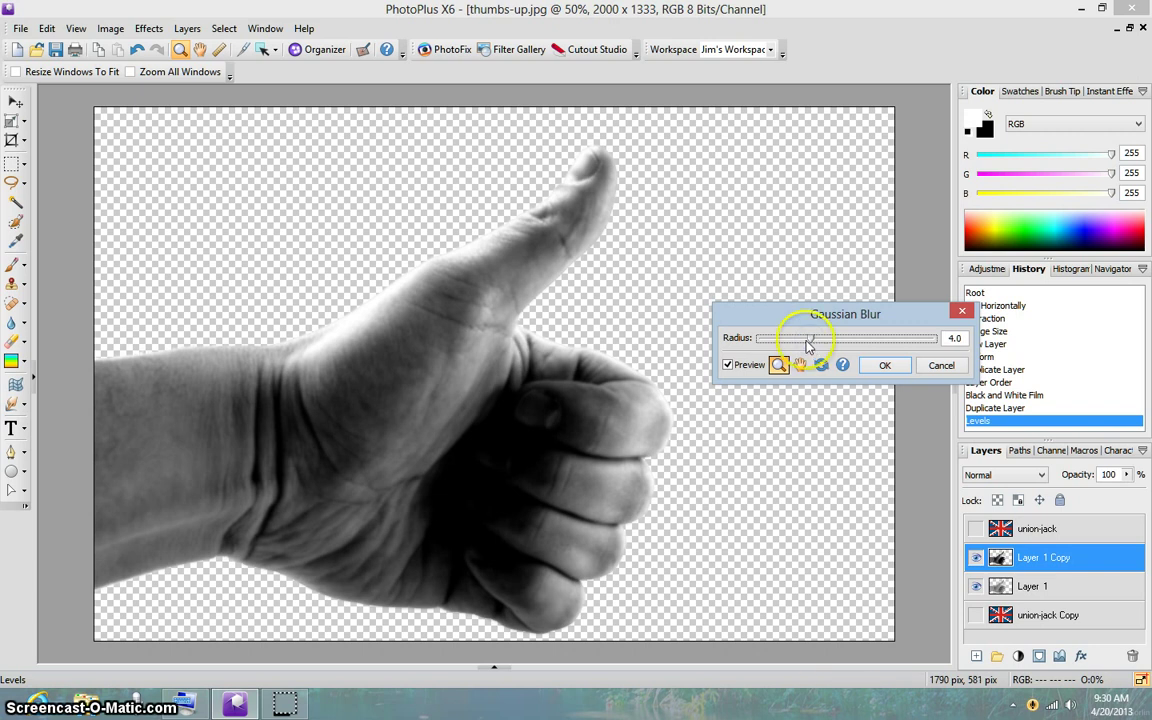
{"action": "left_click", "coordinate": [885, 366]}
{"action": "key", "text": "v"}
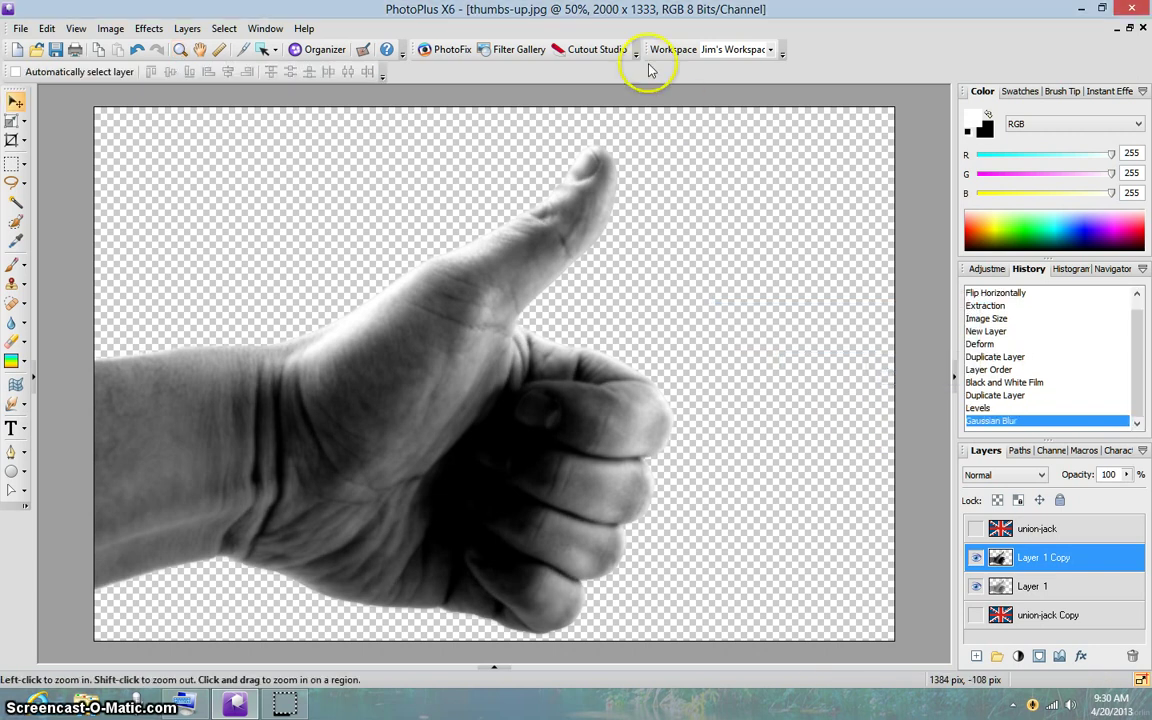
Make Layer 1 the active layer and hide Layer 1 Copy
{"action": "left_click", "coordinate": [1037, 585]}
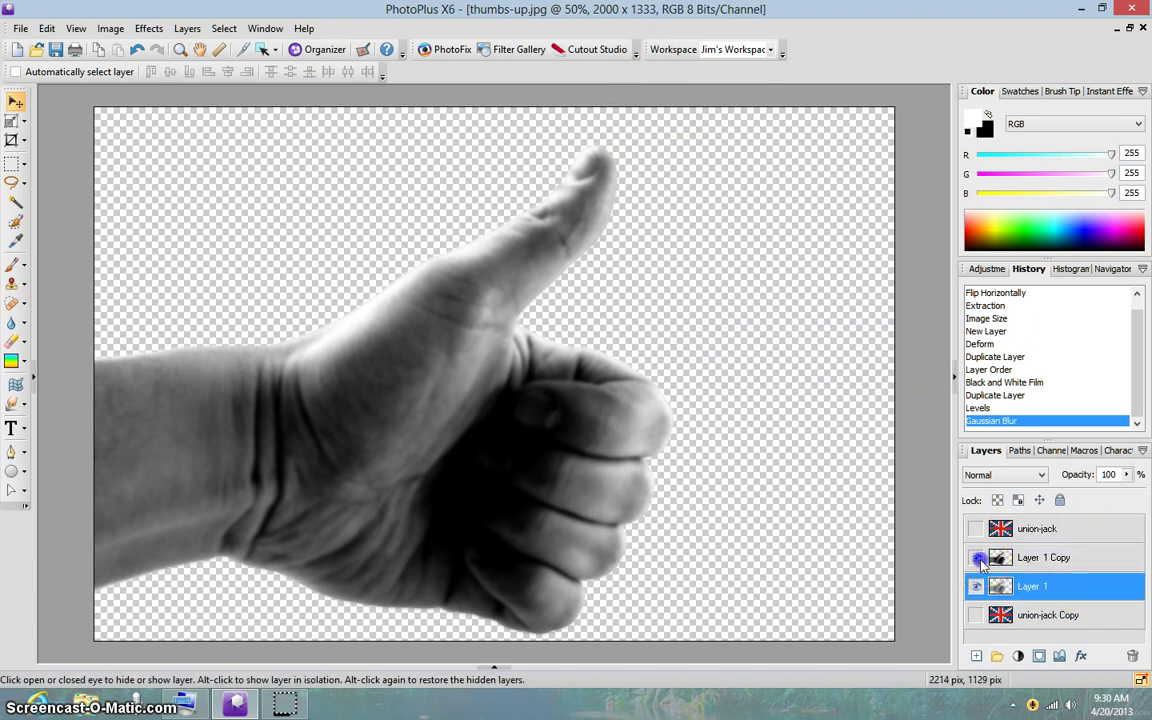
{"action": "left_click", "coordinate": [975, 557]}
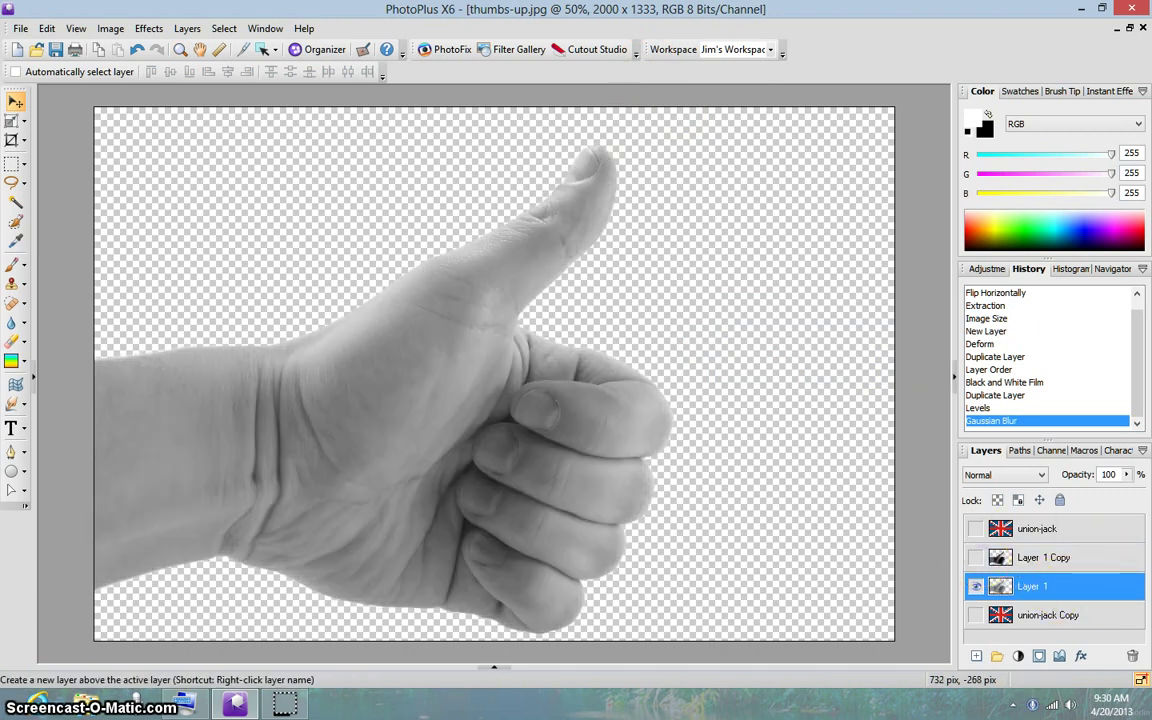
{"action": "left_click", "coordinate": [224, 28]}
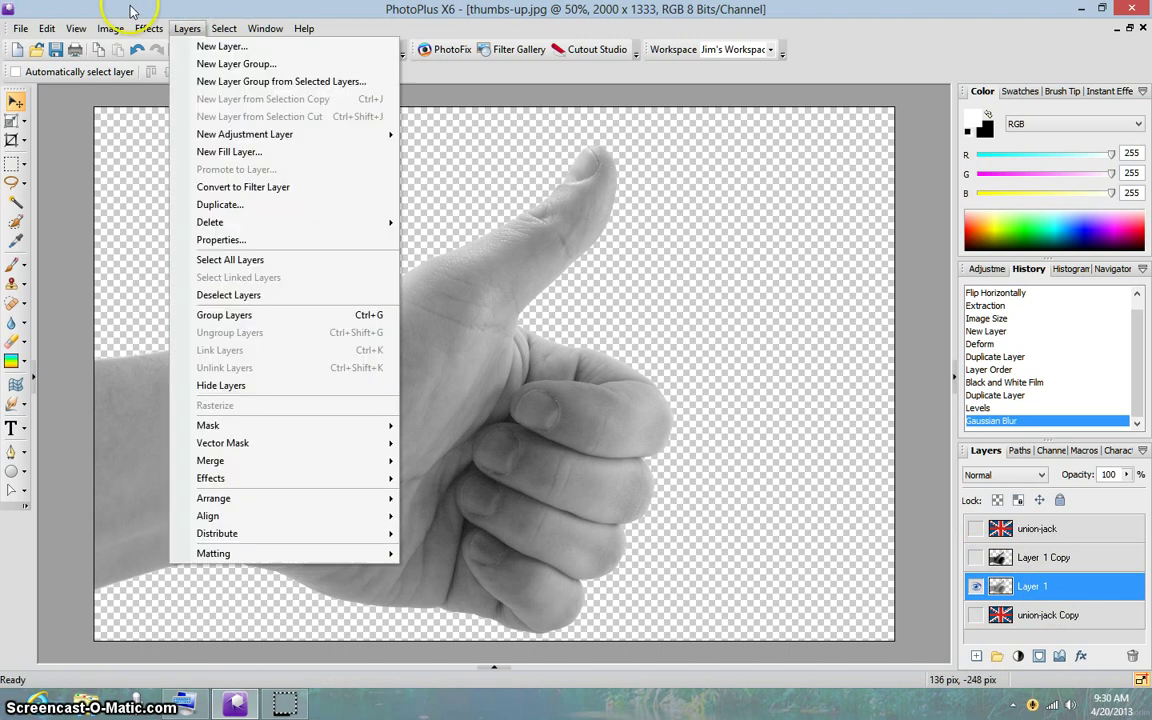
{"action": "mouse_move", "coordinate": [110, 28]}
{"action": "left_click", "coordinate": [15, 204]}
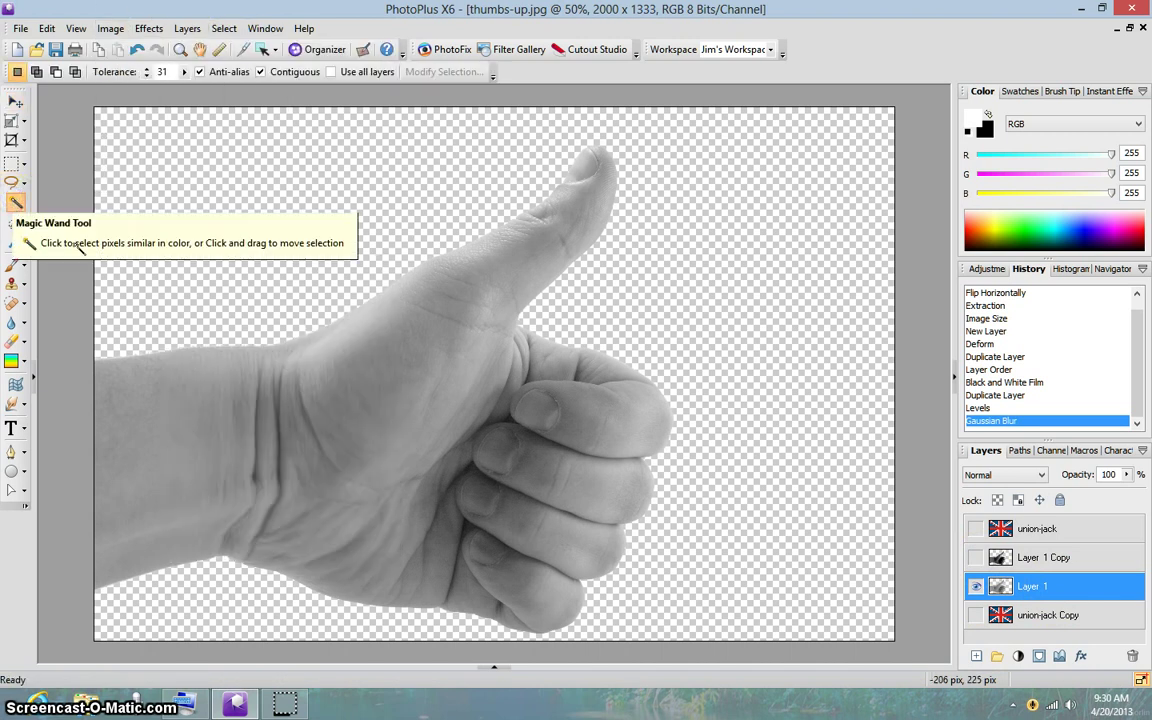
{"action": "left_click", "coordinate": [283, 203]}
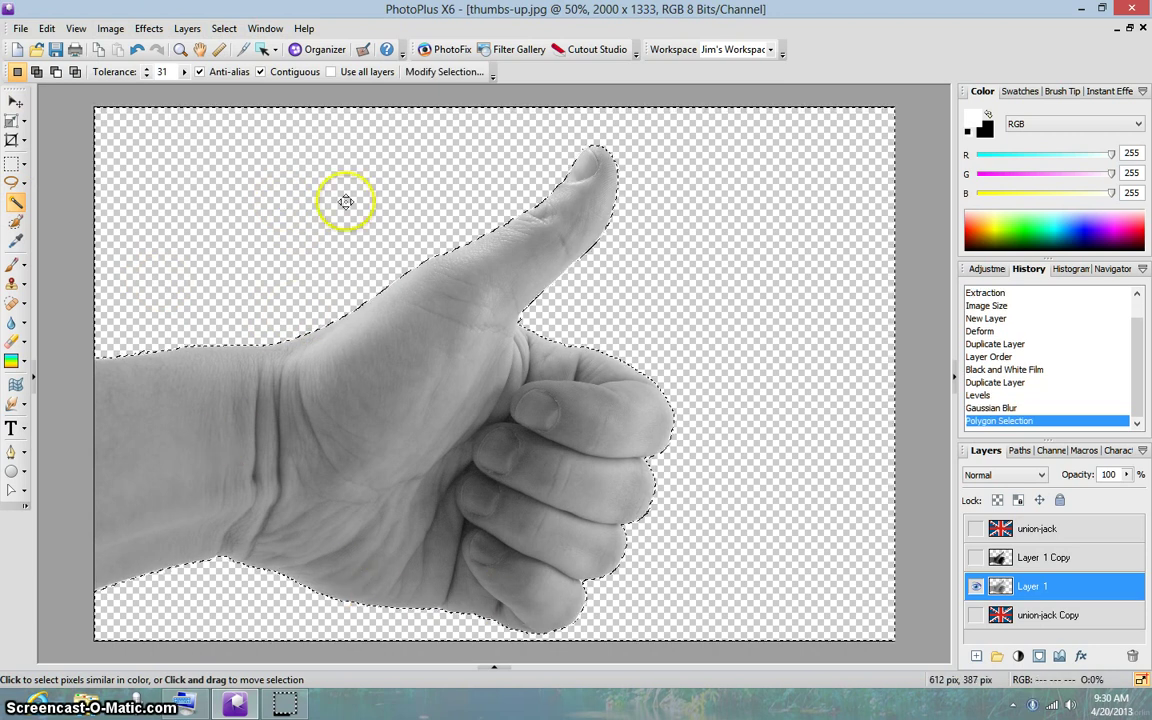
{"action": "left_click", "coordinate": [224, 28]}
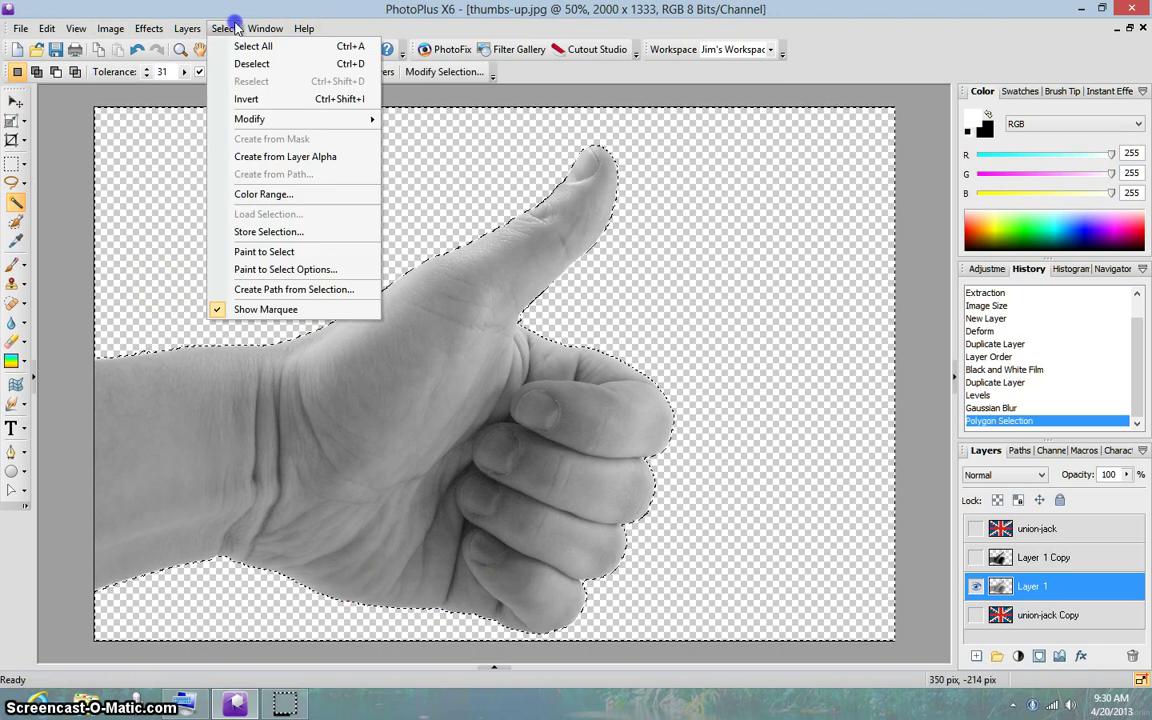
{"action": "left_click", "coordinate": [246, 98]}
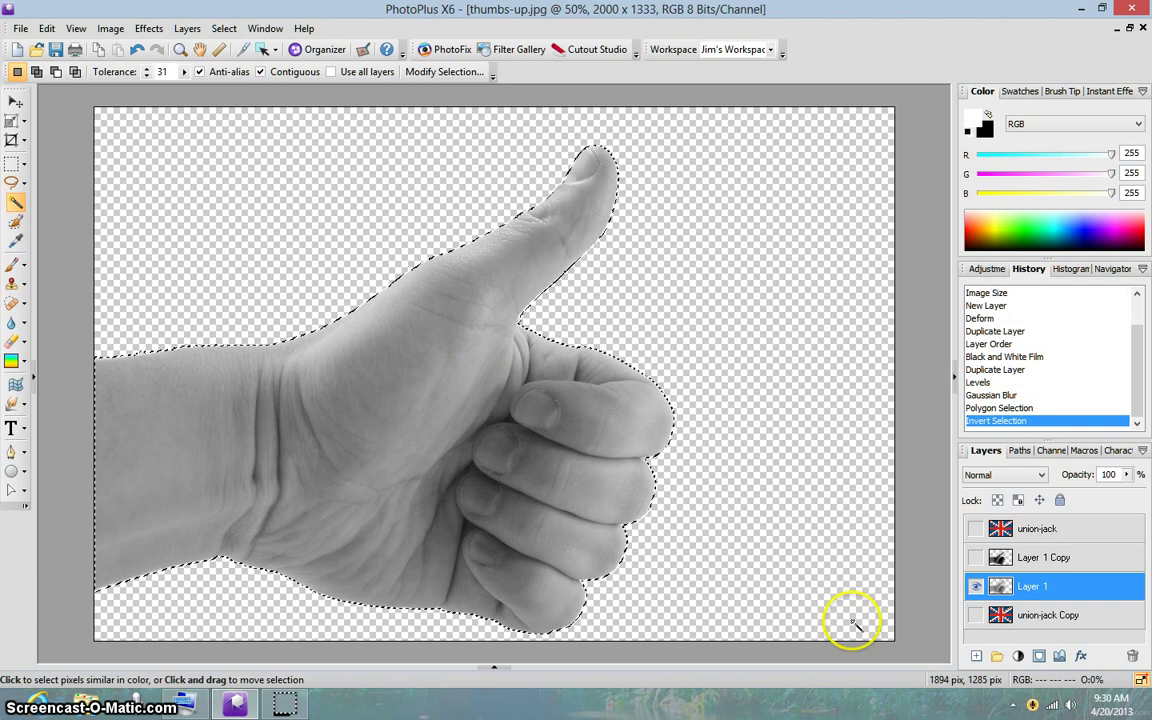
{"action": "left_click", "coordinate": [222, 28]}
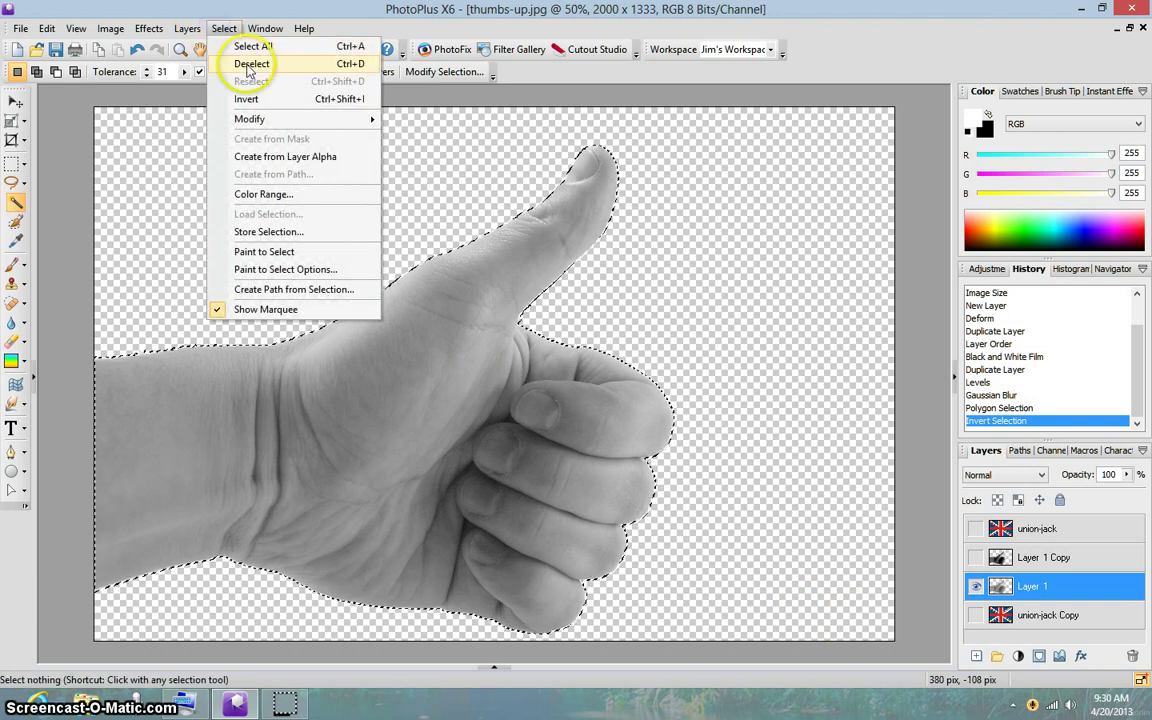
{"action": "left_click", "coordinate": [251, 63]}
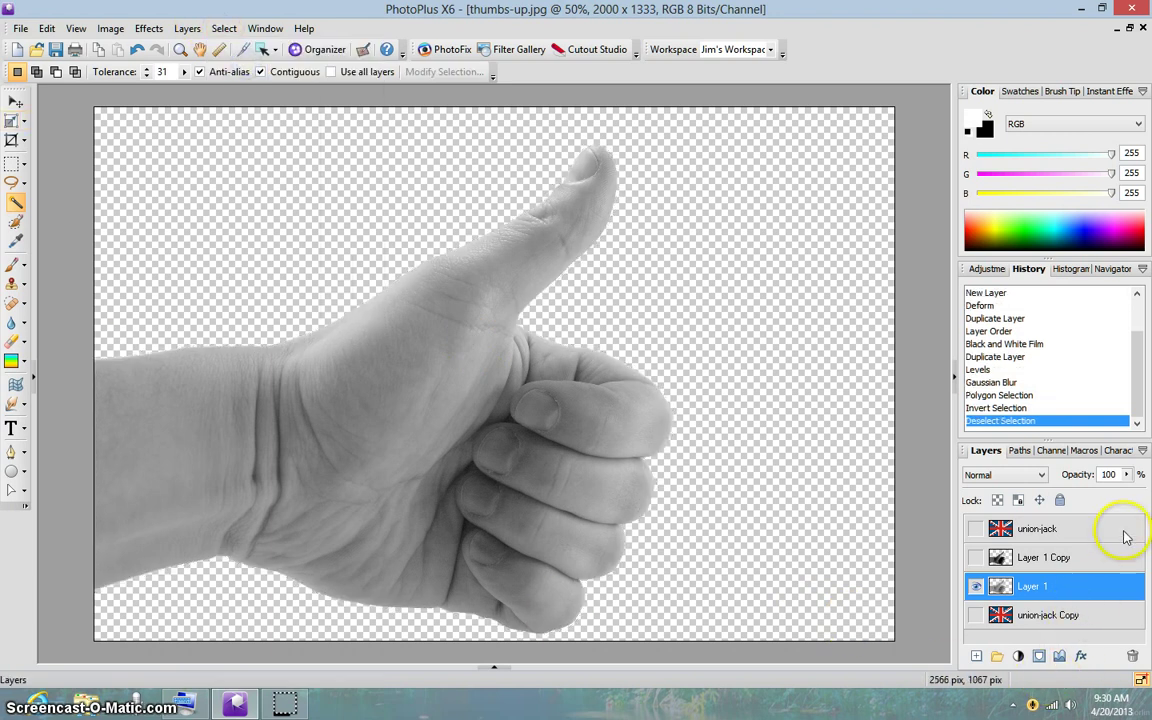
Show Layer 1 Copy, restore the last hand-shaped selection and save it as a pattern in the My Patterns category
{"action": "left_click", "coordinate": [1069, 558]}
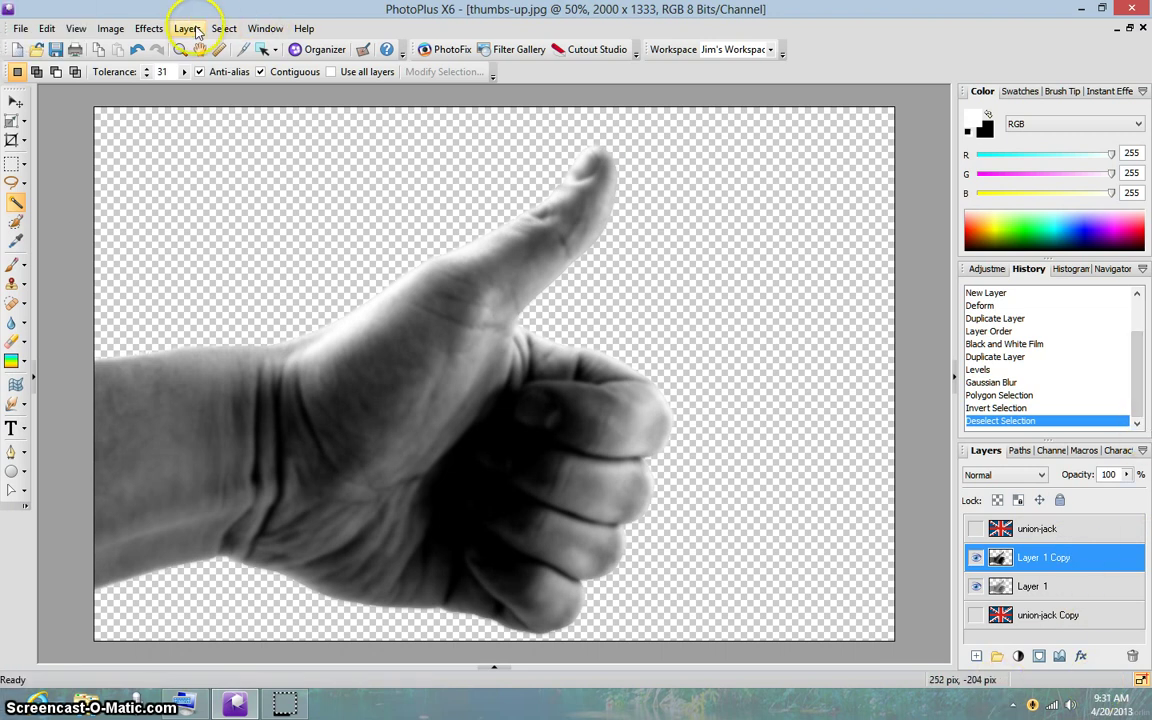
{"action": "left_click", "coordinate": [220, 29]}
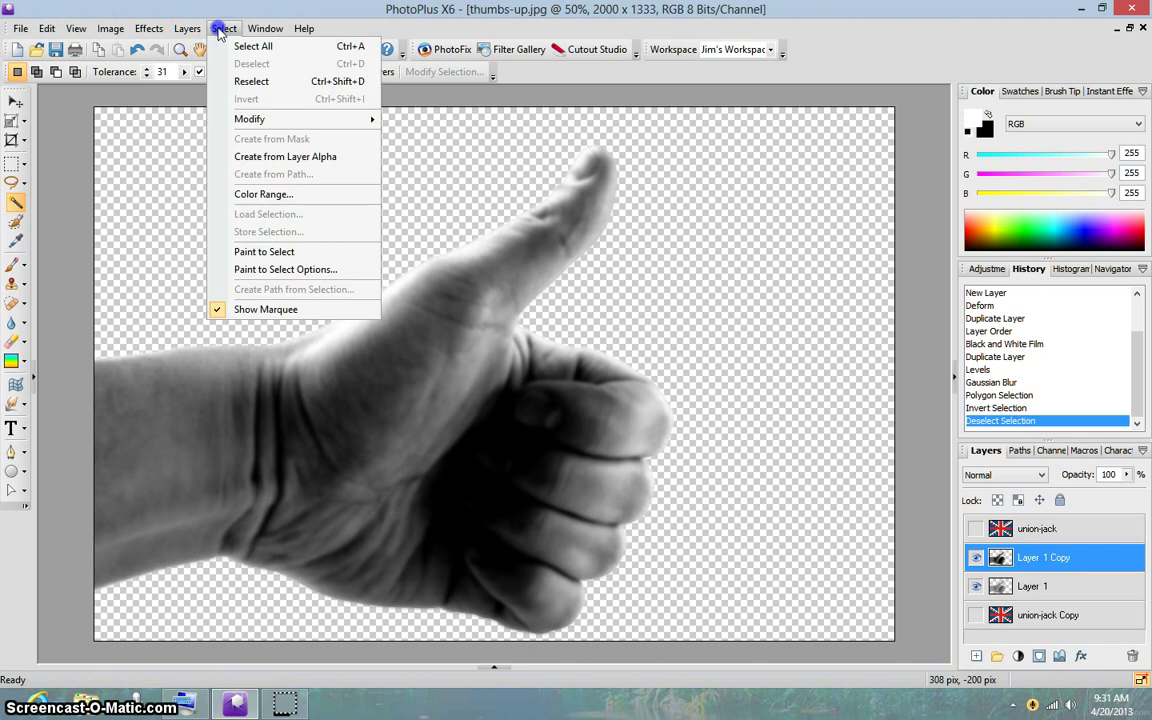
{"action": "left_click", "coordinate": [250, 80]}
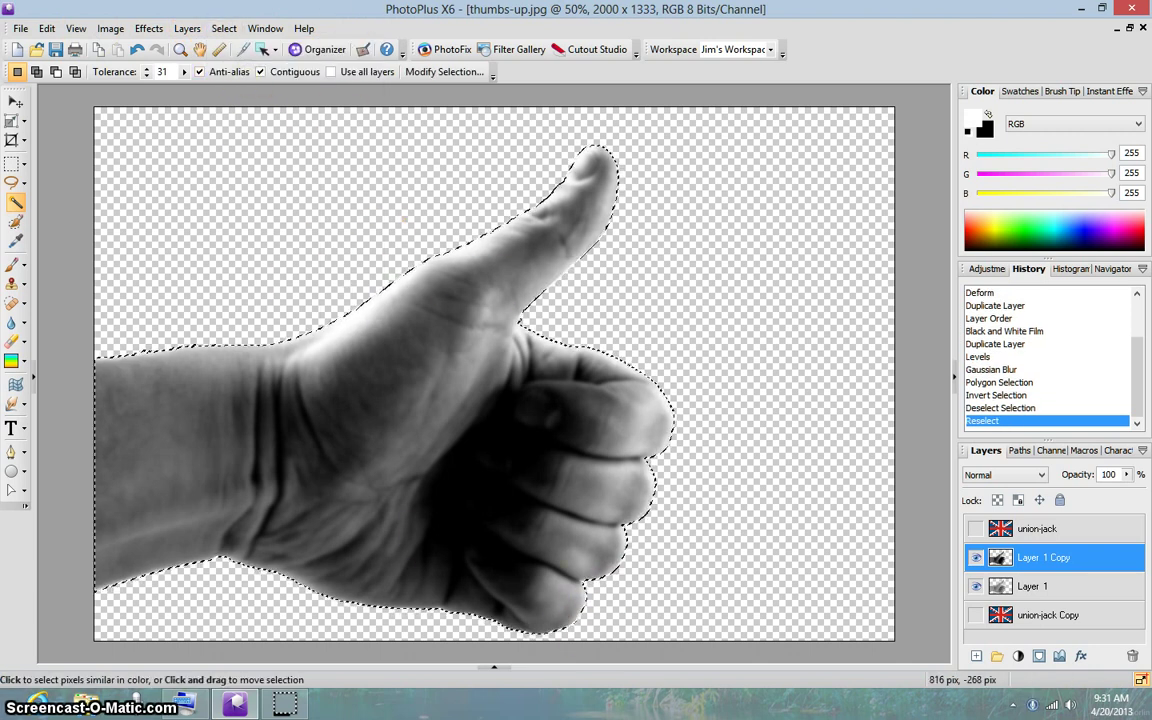
{"action": "left_click", "coordinate": [47, 29]}
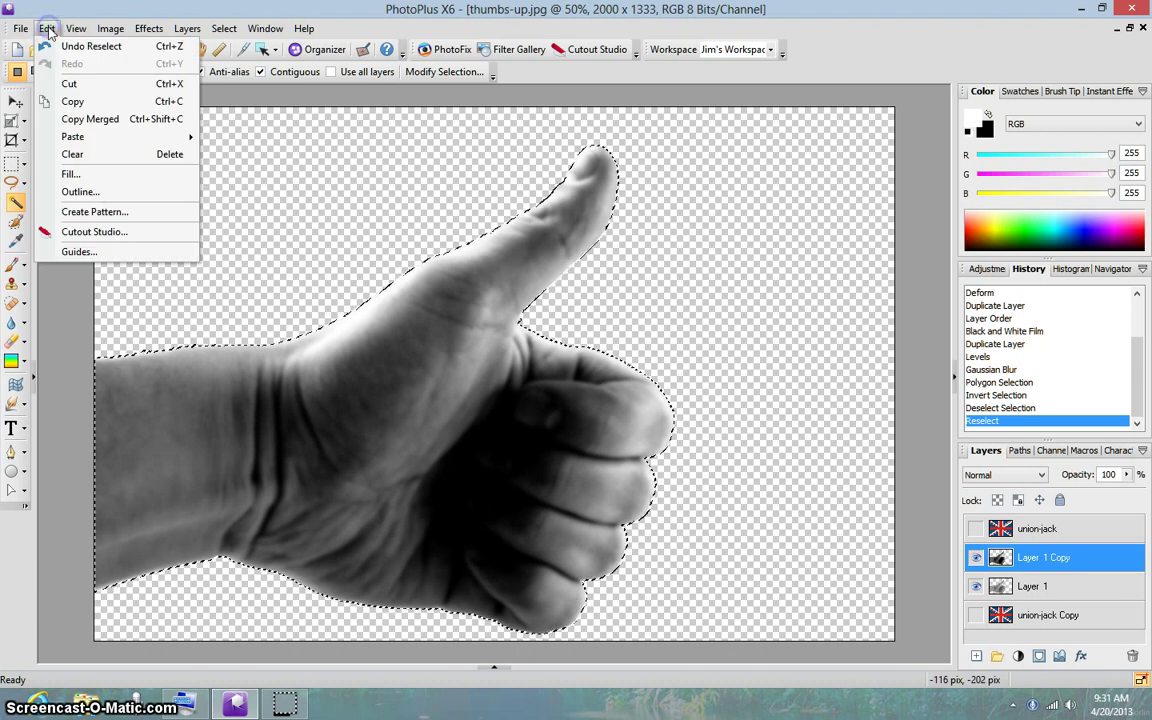
{"action": "left_click", "coordinate": [92, 211]}
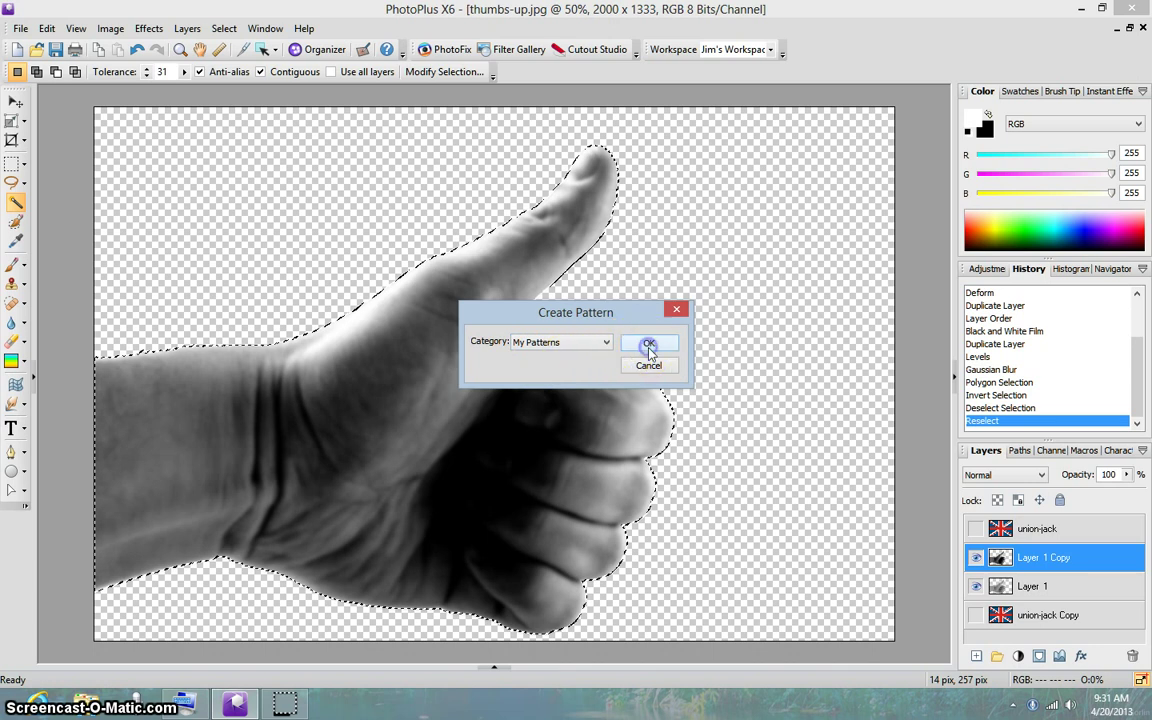
{"action": "left_click", "coordinate": [649, 346]}
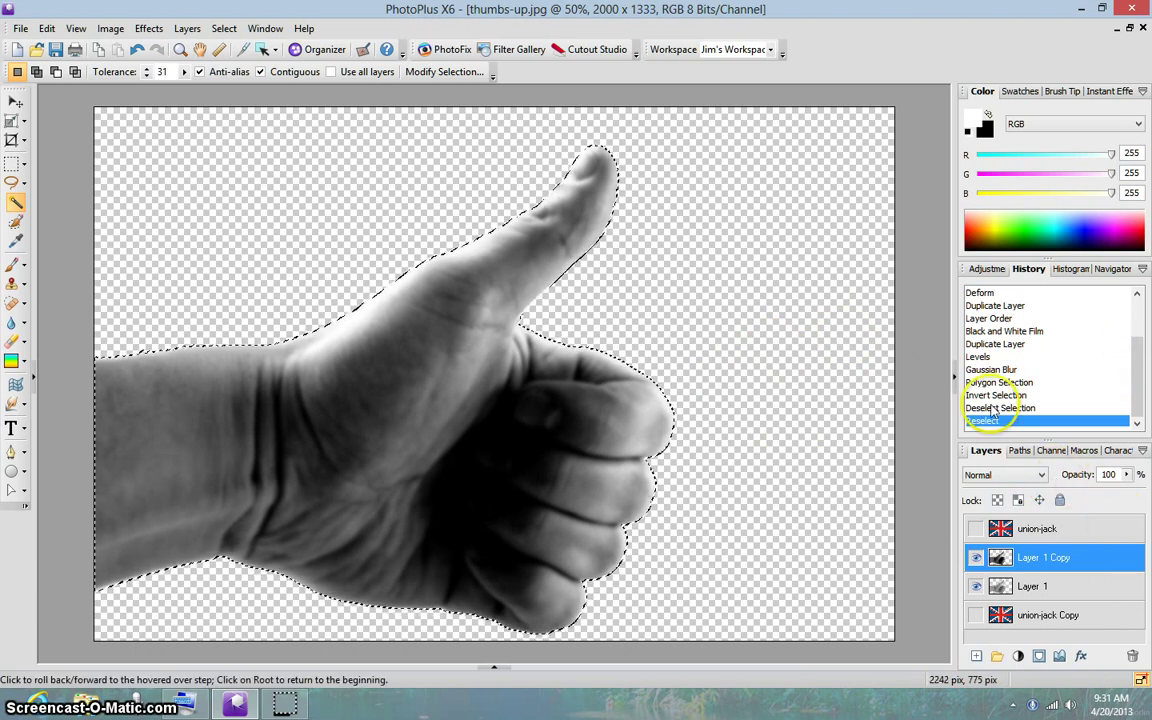
Hide Layer 1 Copy and clear the hand-shaped selection
{"action": "left_click", "coordinate": [975, 557]}
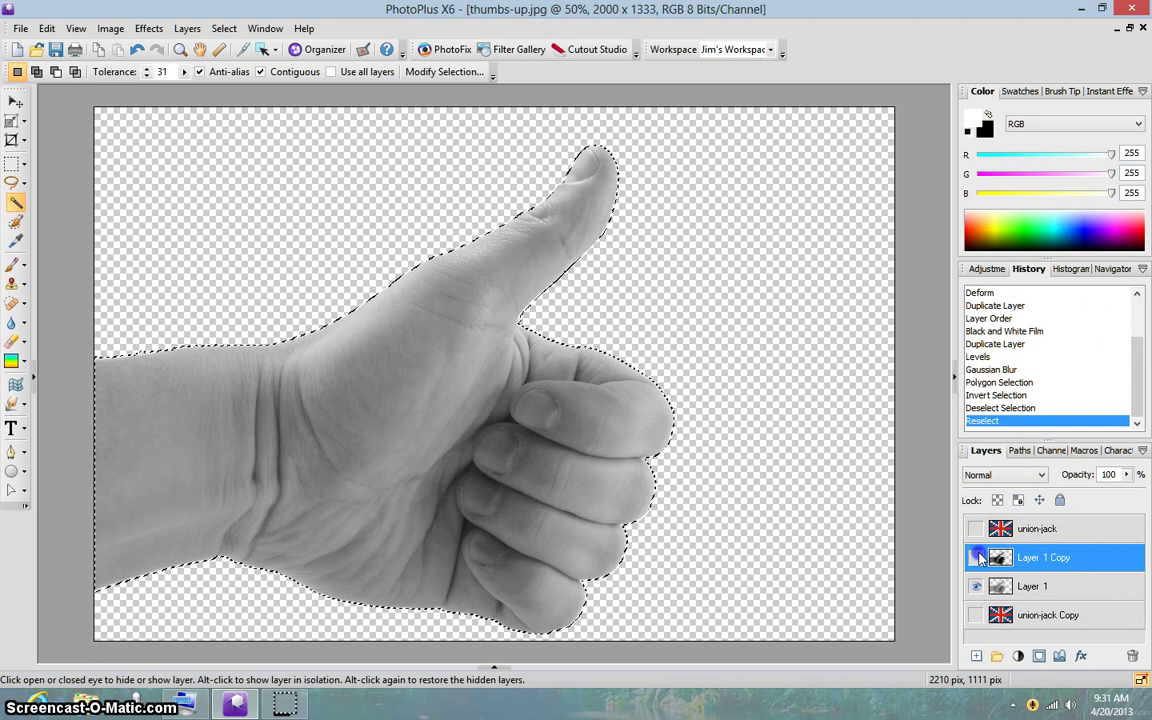
{"action": "left_click", "coordinate": [224, 28]}
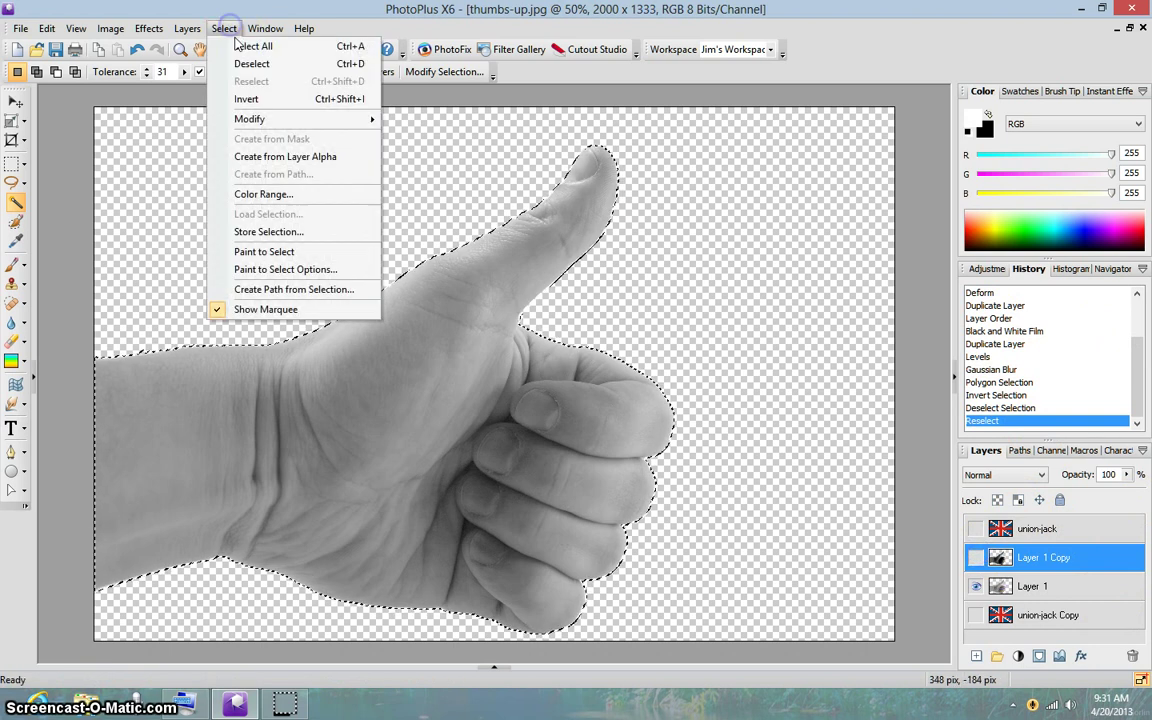
{"action": "left_click", "coordinate": [244, 64]}
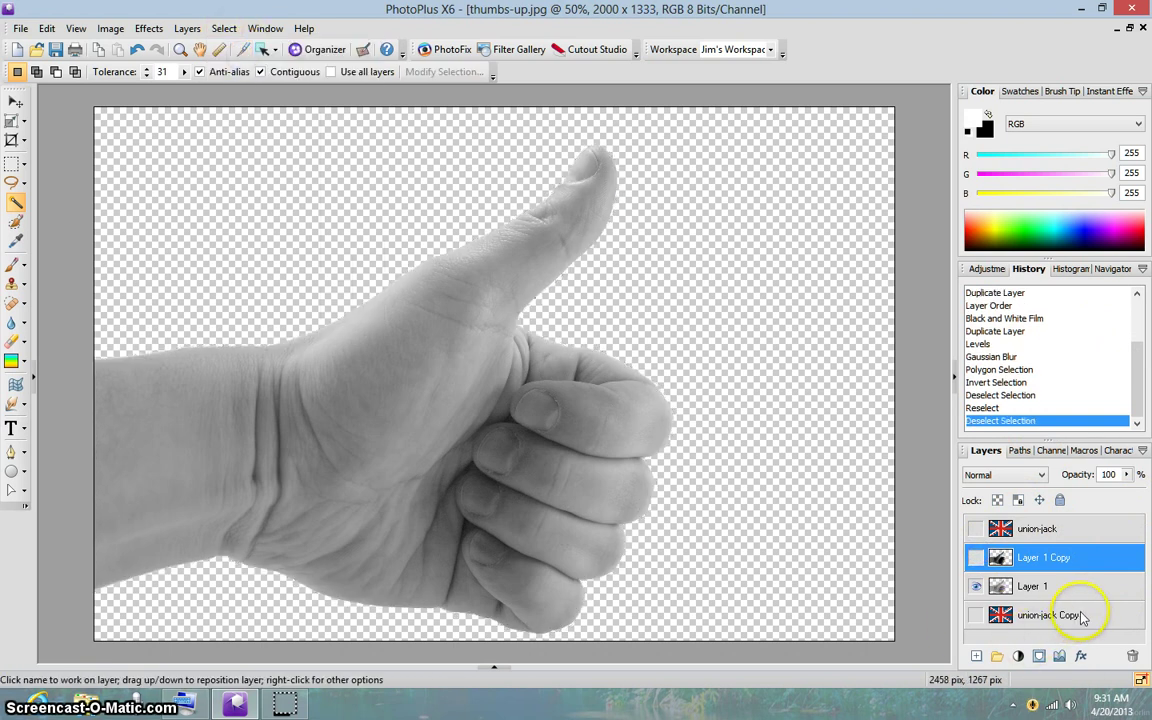
Show the union-jack layer and start a Displace effect on it using the last hand pattern in My Patterns
{"action": "left_click", "coordinate": [1040, 530]}
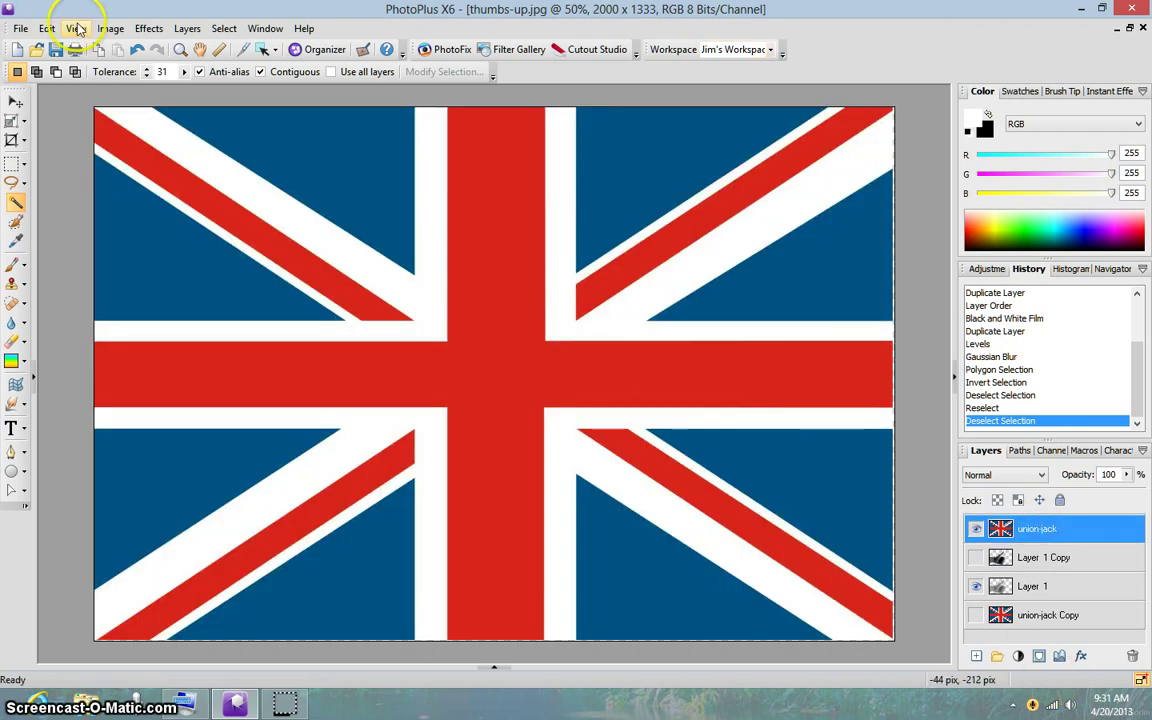
{"action": "left_click", "coordinate": [47, 28]}
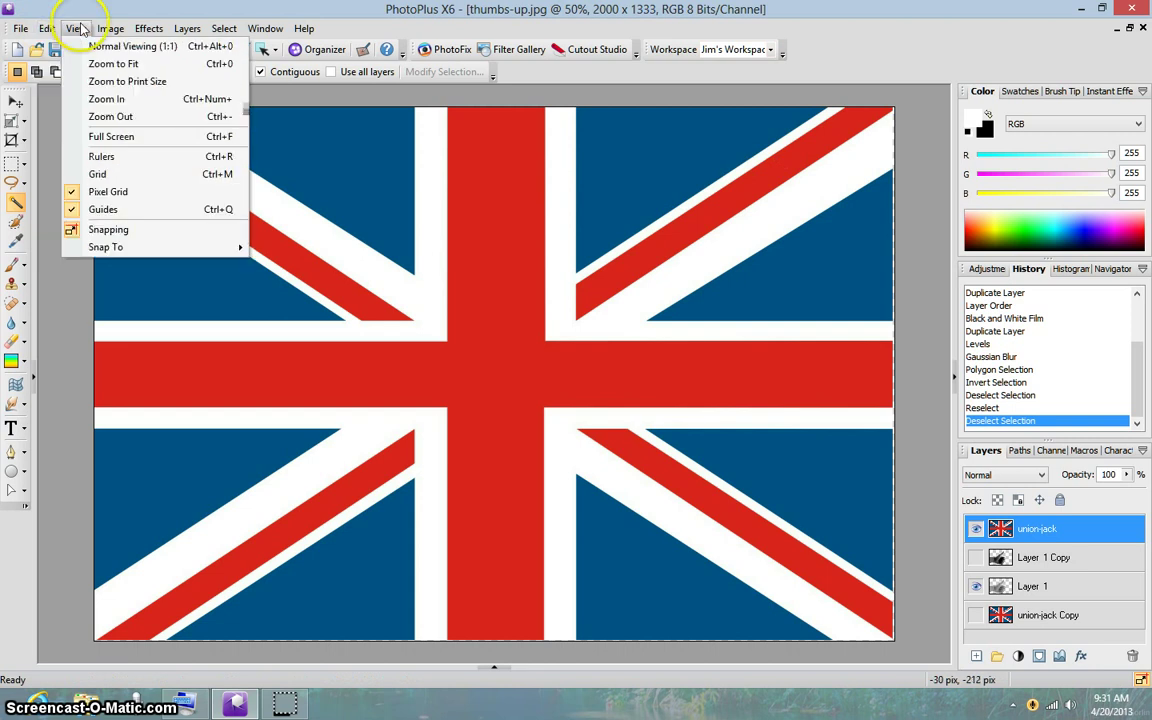
{"action": "mouse_move", "coordinate": [130, 37]}
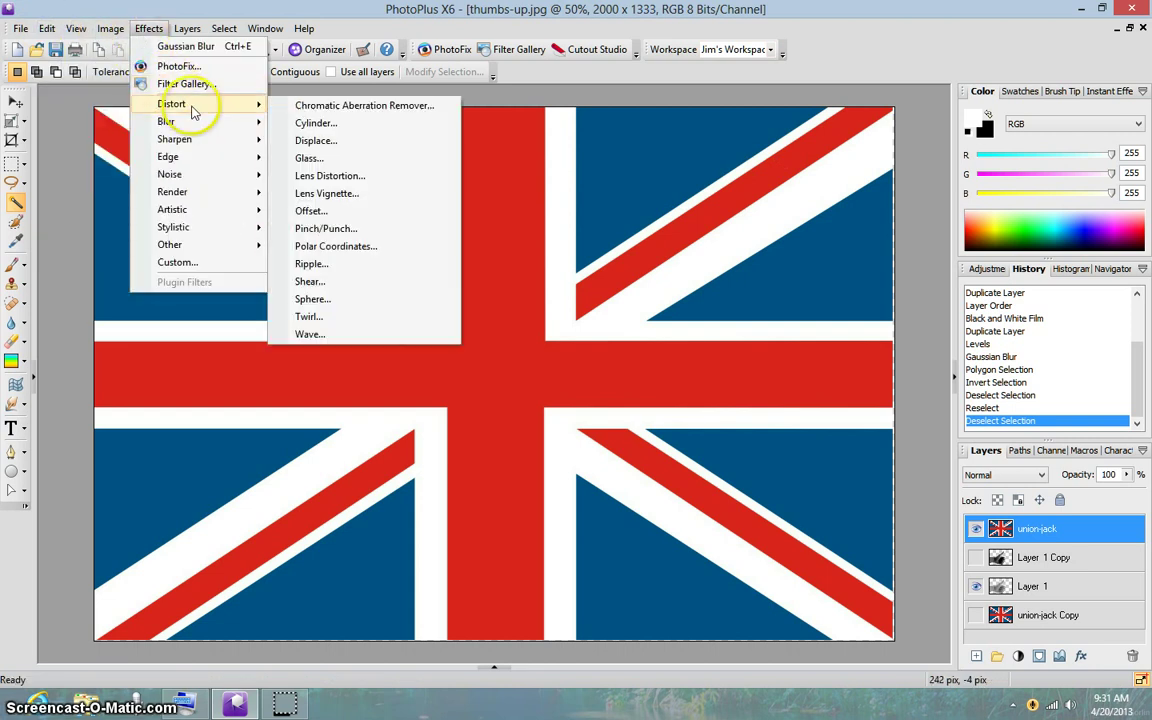
{"action": "left_click", "coordinate": [312, 145]}
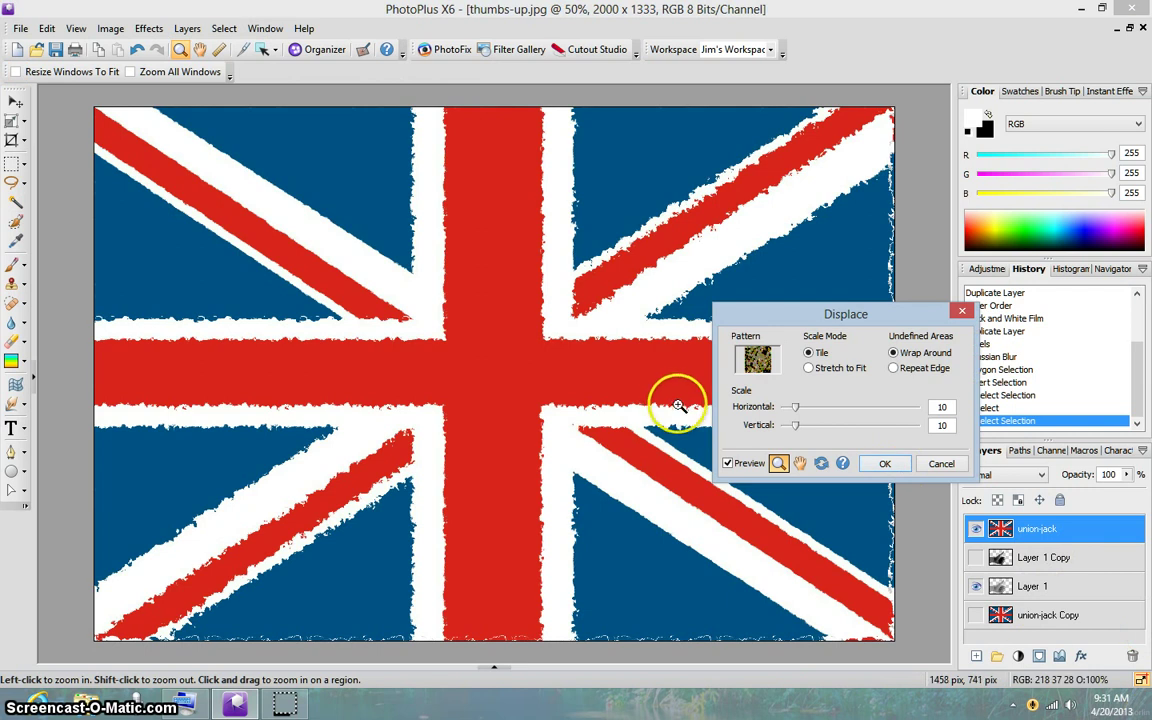
{"action": "left_click", "coordinate": [757, 358]}
{"action": "left_click", "coordinate": [818, 318]}
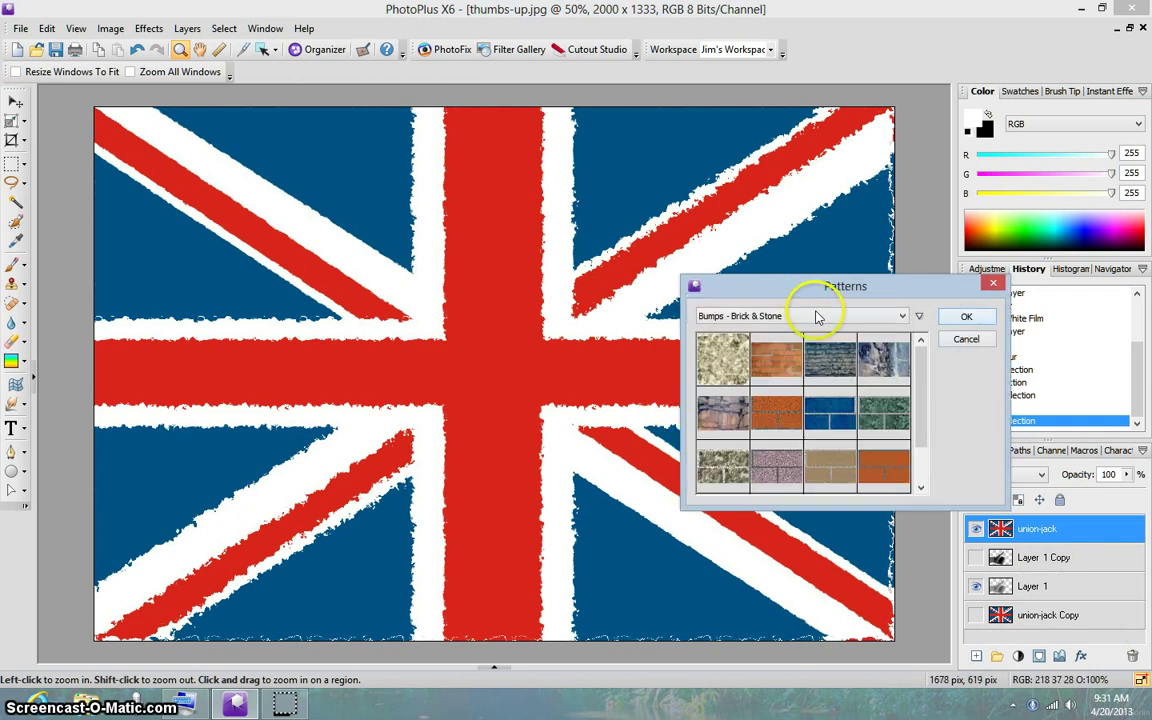
{"action": "left_click", "coordinate": [902, 317]}
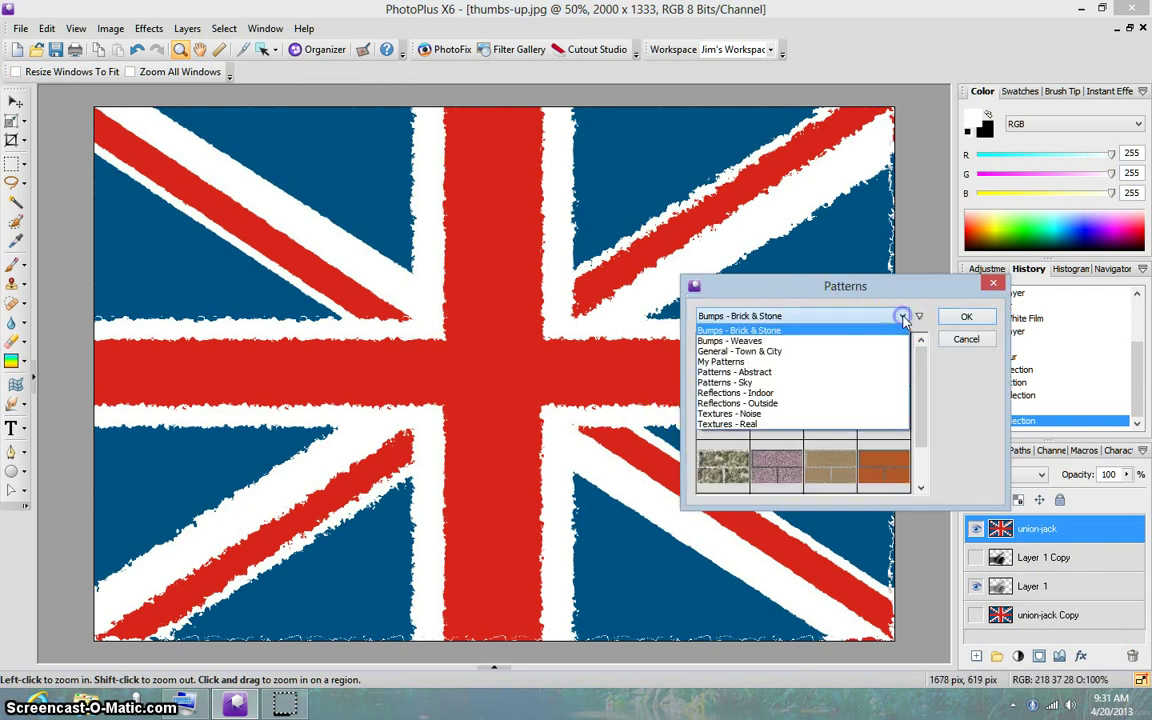
{"action": "left_click", "coordinate": [752, 361]}
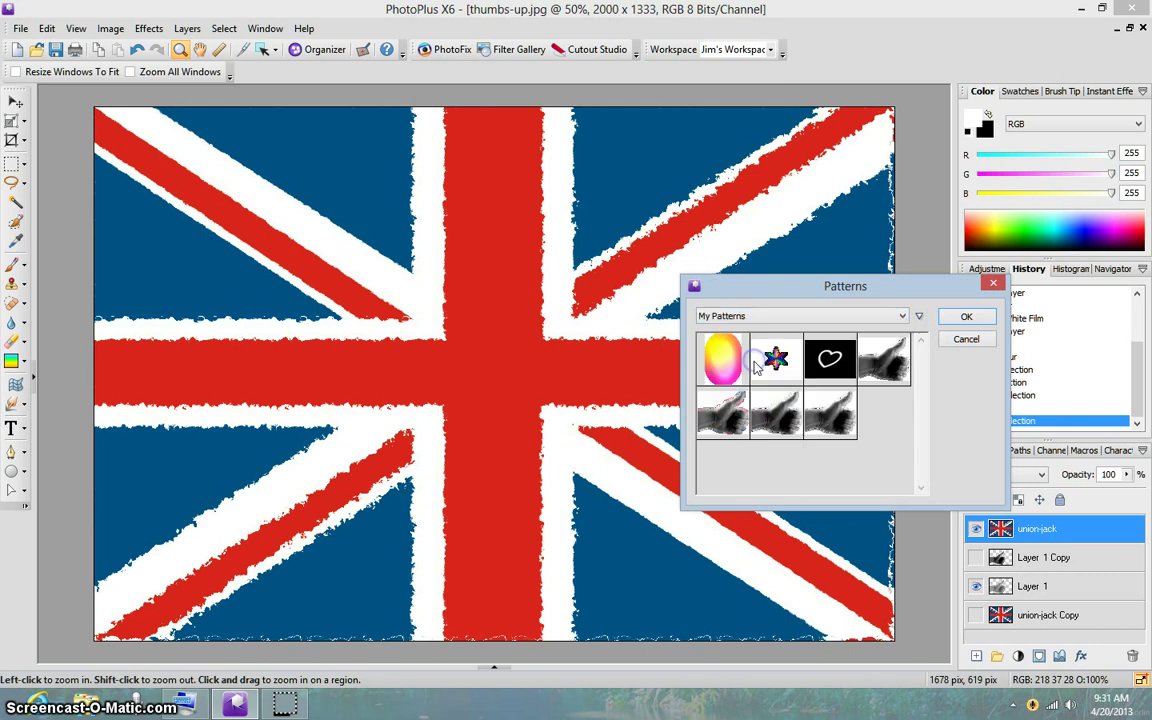
{"action": "left_click", "coordinate": [838, 427]}
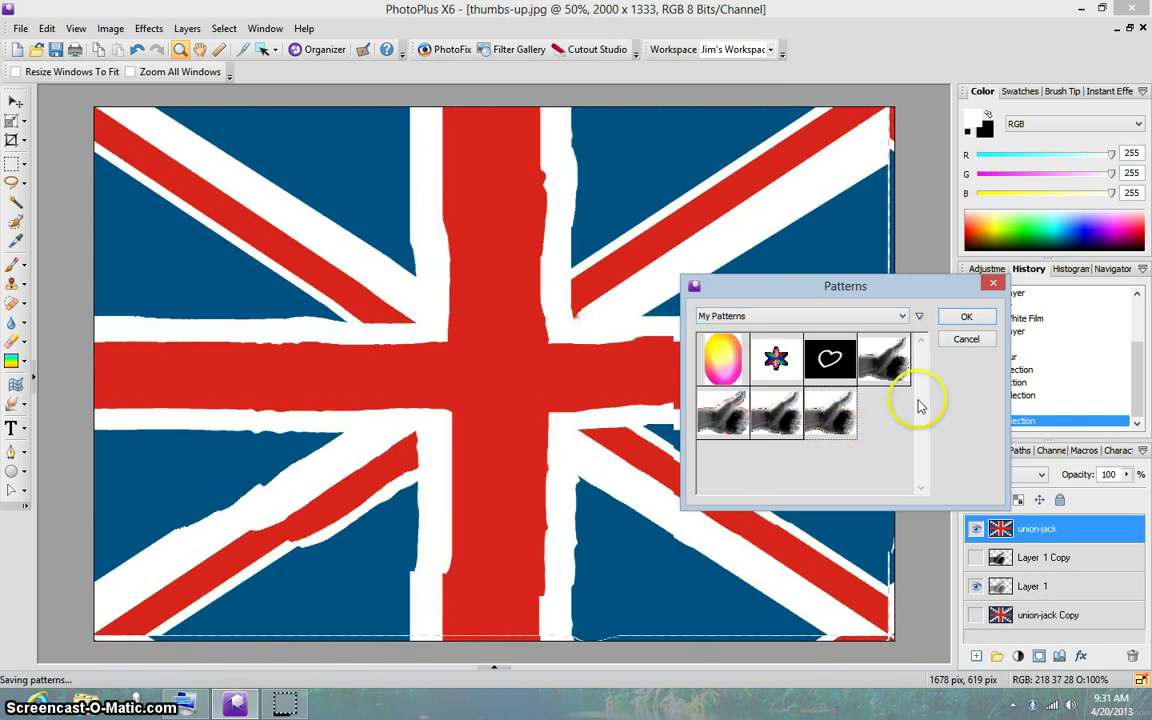
{"action": "left_click", "coordinate": [965, 320]}
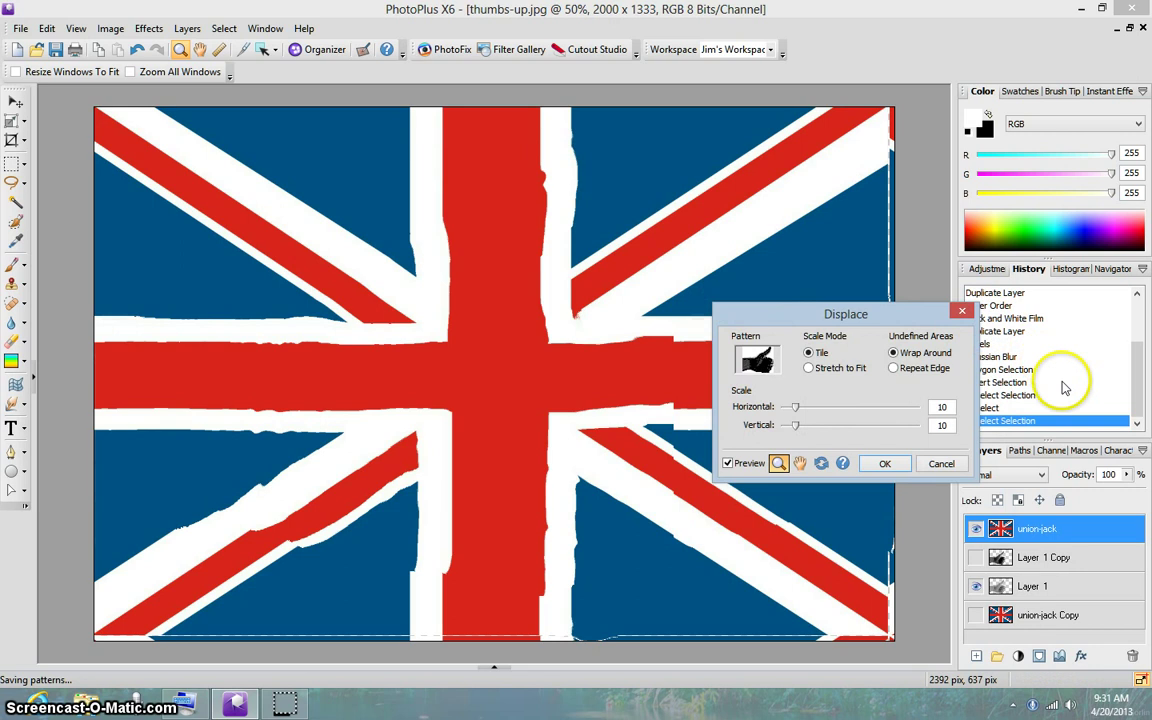
Set the Displace scale mode to Stretch to Fit and undefined areas to Wrap Around
{"action": "left_click", "coordinate": [809, 369]}
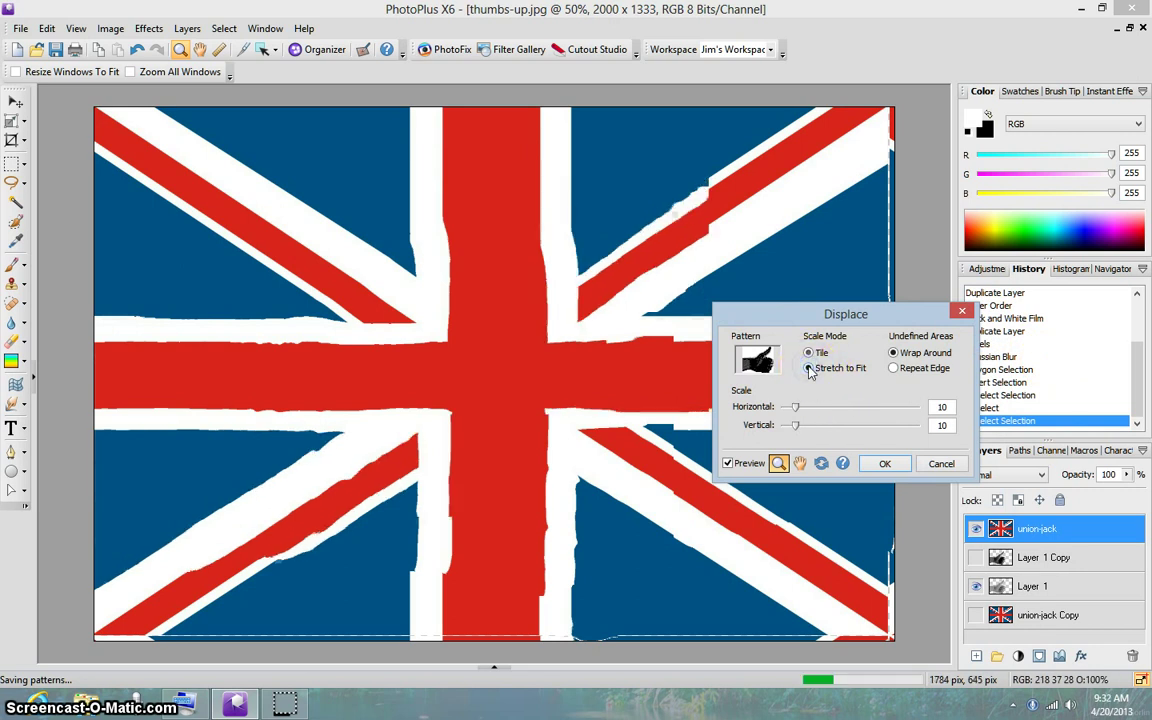
{"action": "left_click", "coordinate": [895, 370]}
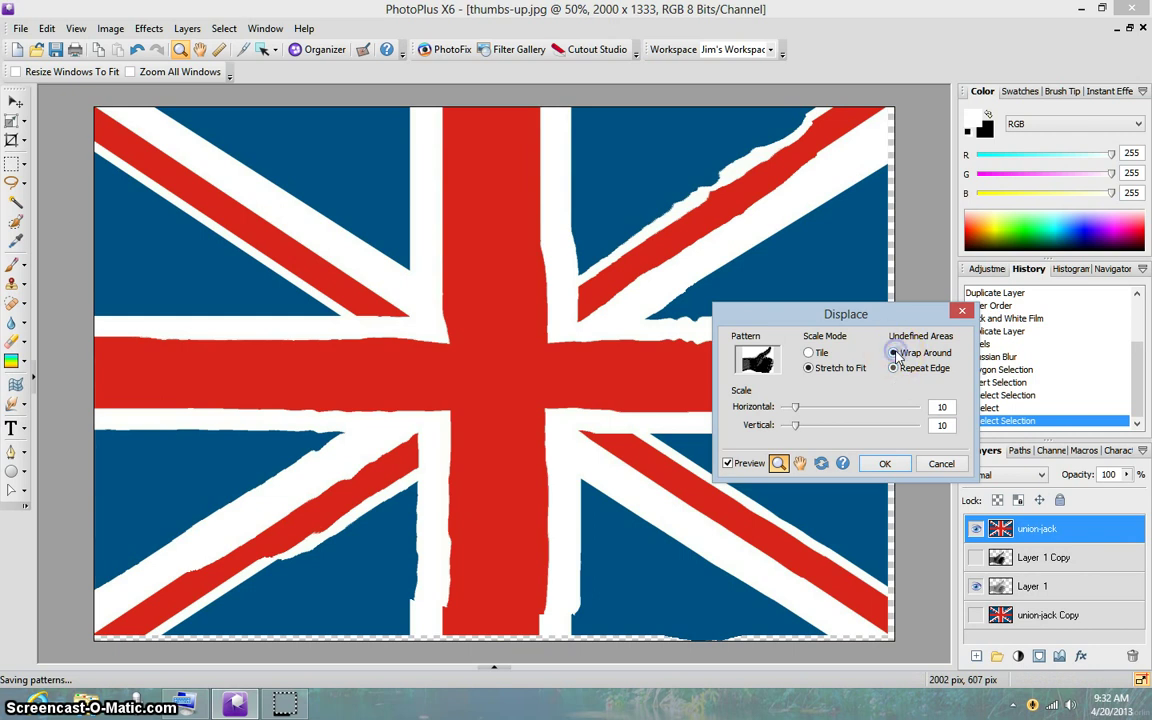
{"action": "left_click", "coordinate": [895, 354]}
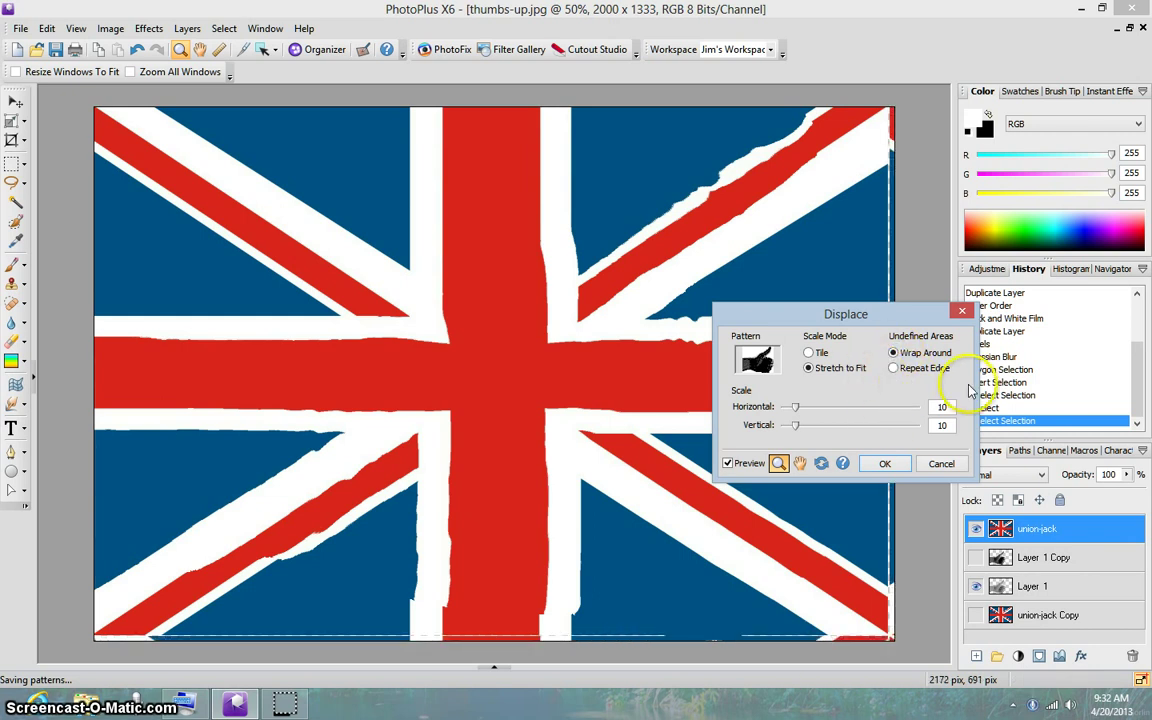
Set the Displace scale to 24 horizontal and 23 vertical, and apply the effect to the union-jack layer
{"action": "left_click", "coordinate": [797, 409]}
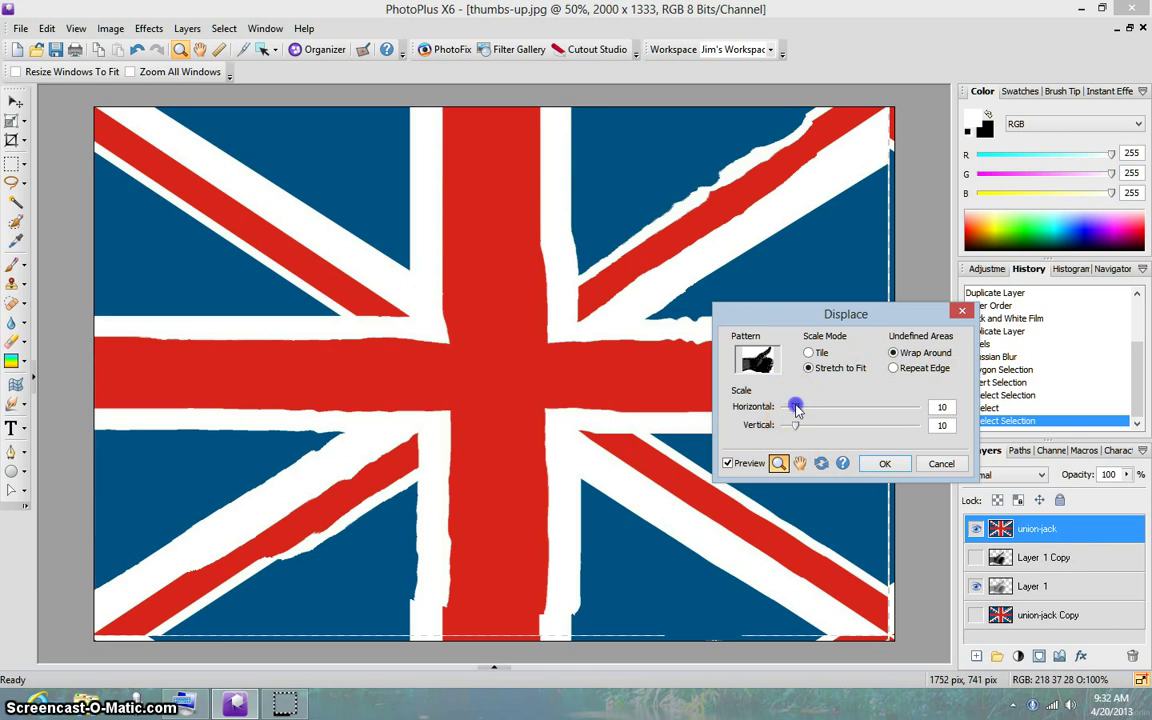
{"action": "mouse_move", "coordinate": [797, 409]}
{"action": "left_mouse_down"}
{"action": "mouse_move", "coordinate": [817, 412]}
{"action": "mouse_move", "coordinate": [807, 428]}
{"action": "left_mouse_up"}
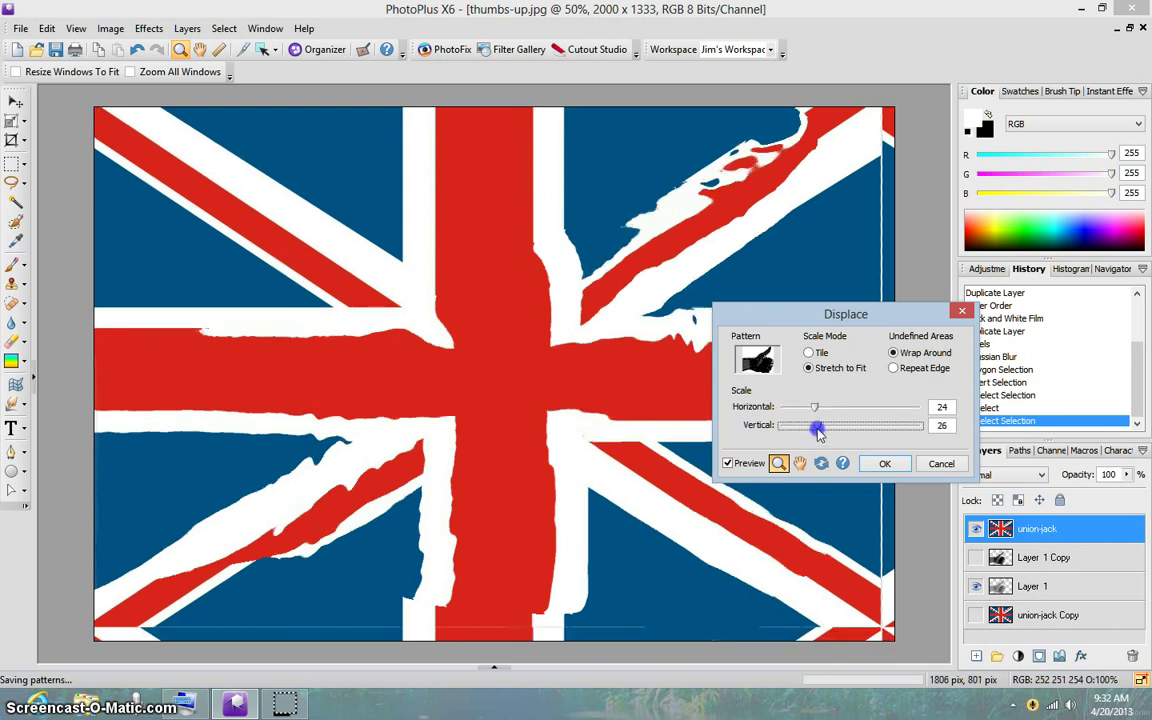
{"action": "left_click_drag", "start_coordinate": [818, 432], "coordinate": [846, 411]}
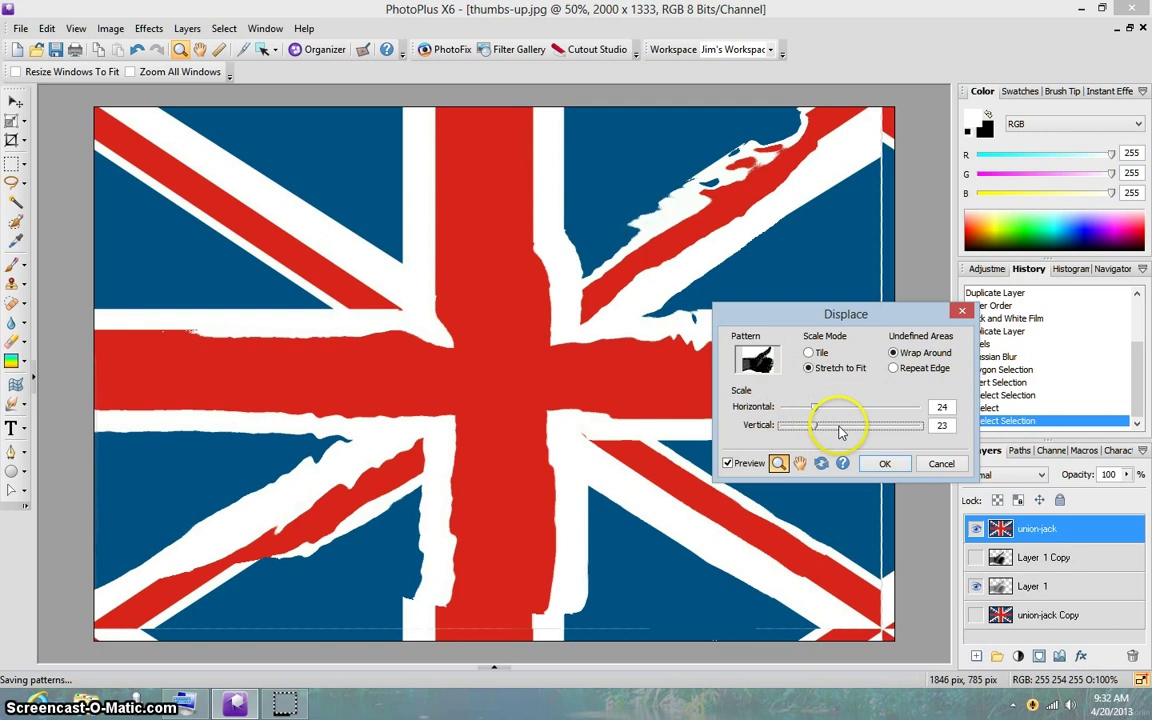
{"action": "left_click", "coordinate": [889, 466]}
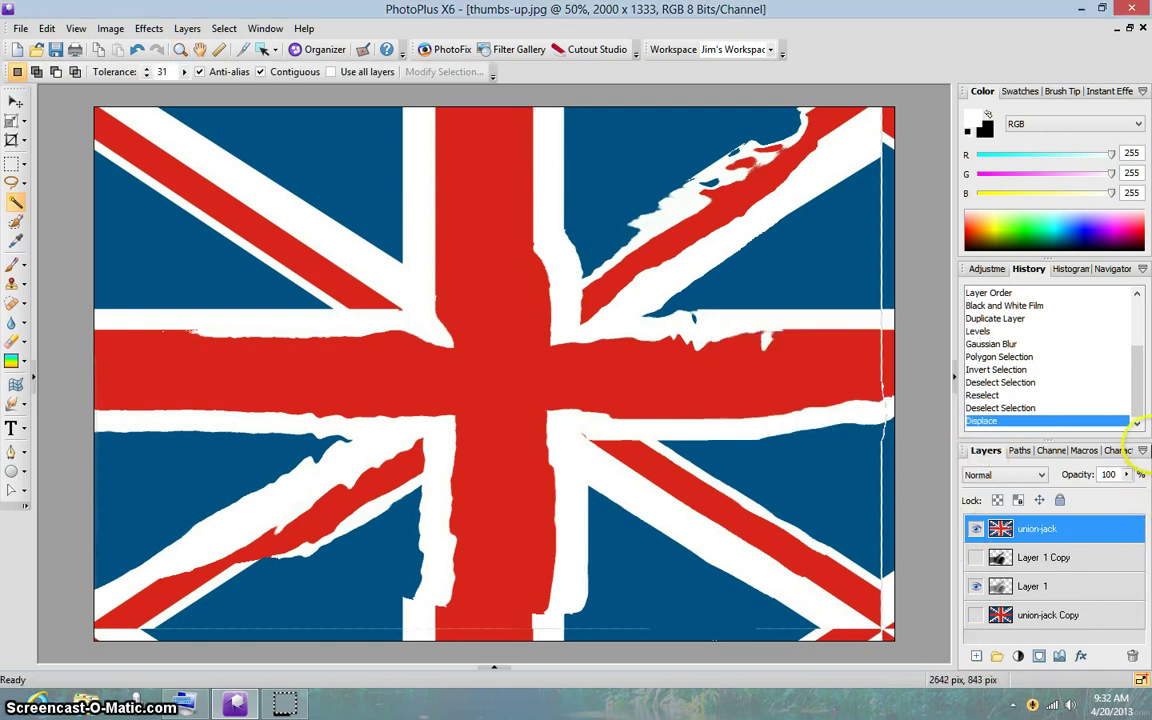
Try the Overlay blend mode on the displaced union-jack layer and undo it
{"action": "left_click", "coordinate": [1019, 472]}
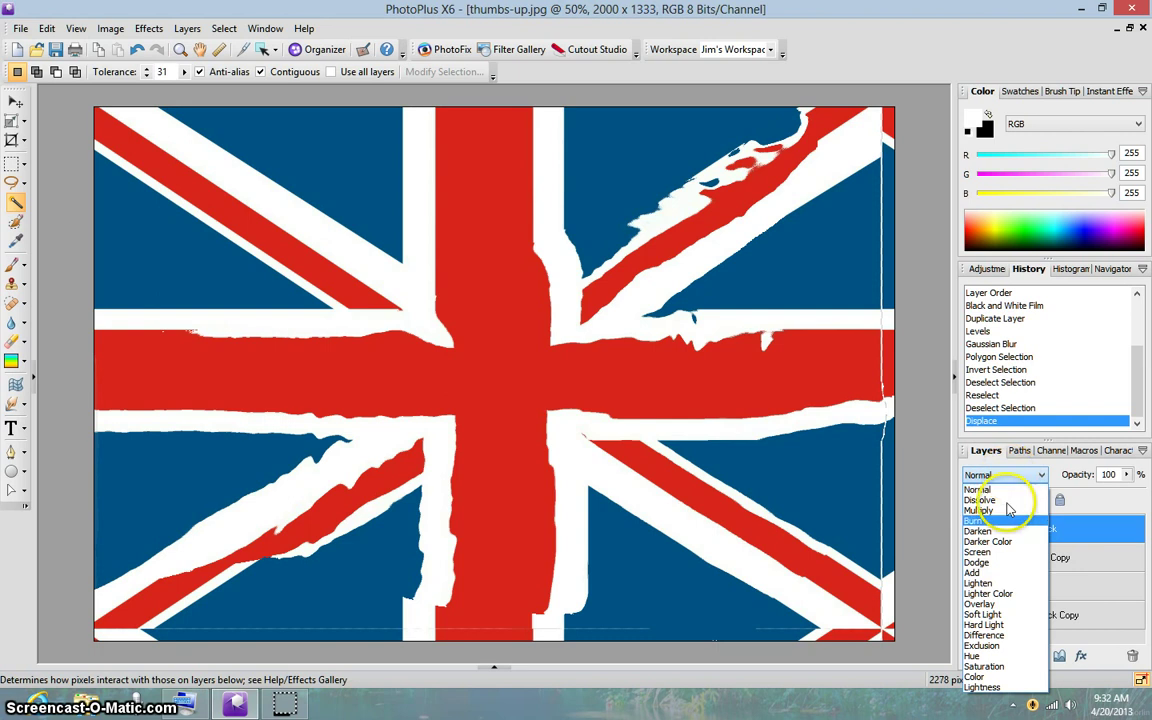
{"action": "left_click", "coordinate": [1014, 605]}
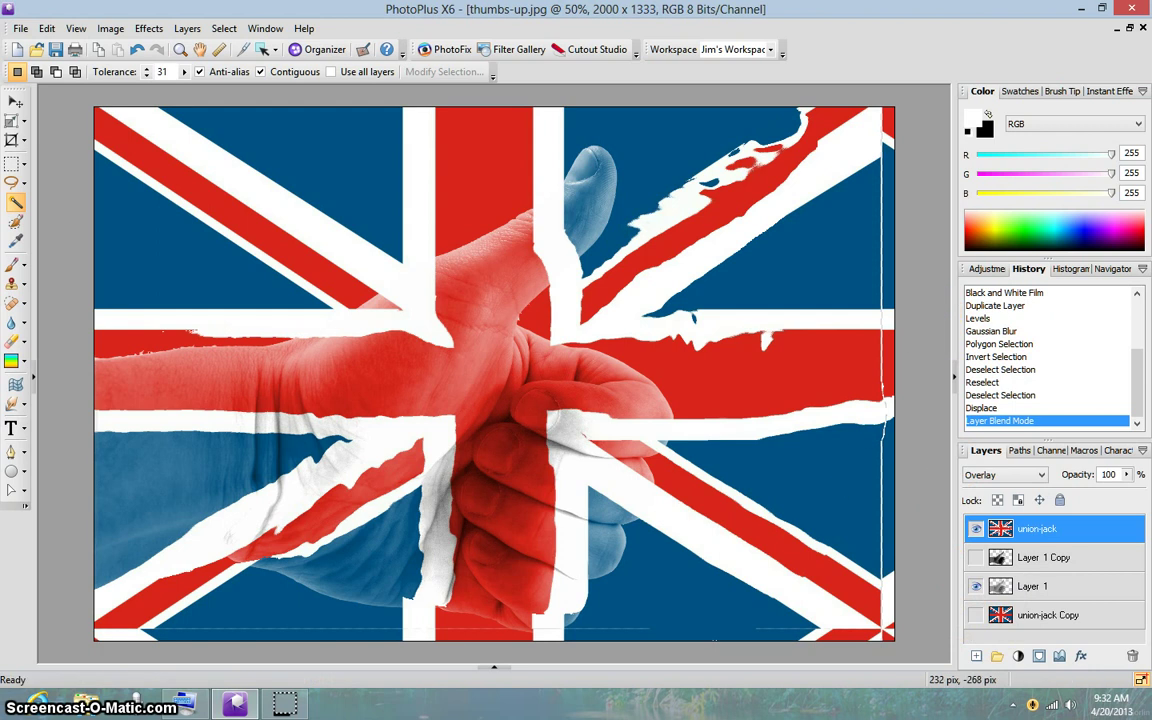
{"action": "left_click", "coordinate": [139, 50]}
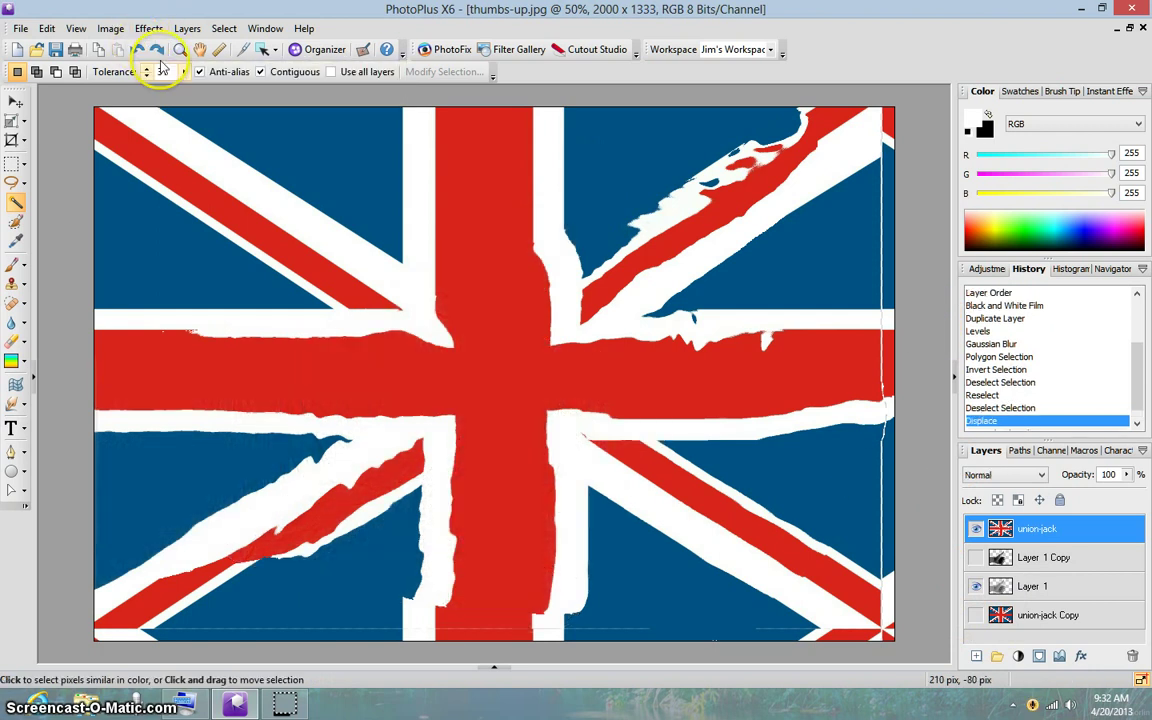
Restore the hand-shaped selection, invert it and clear the part of the union-jack layer outside the hand
{"action": "left_click", "coordinate": [224, 28]}
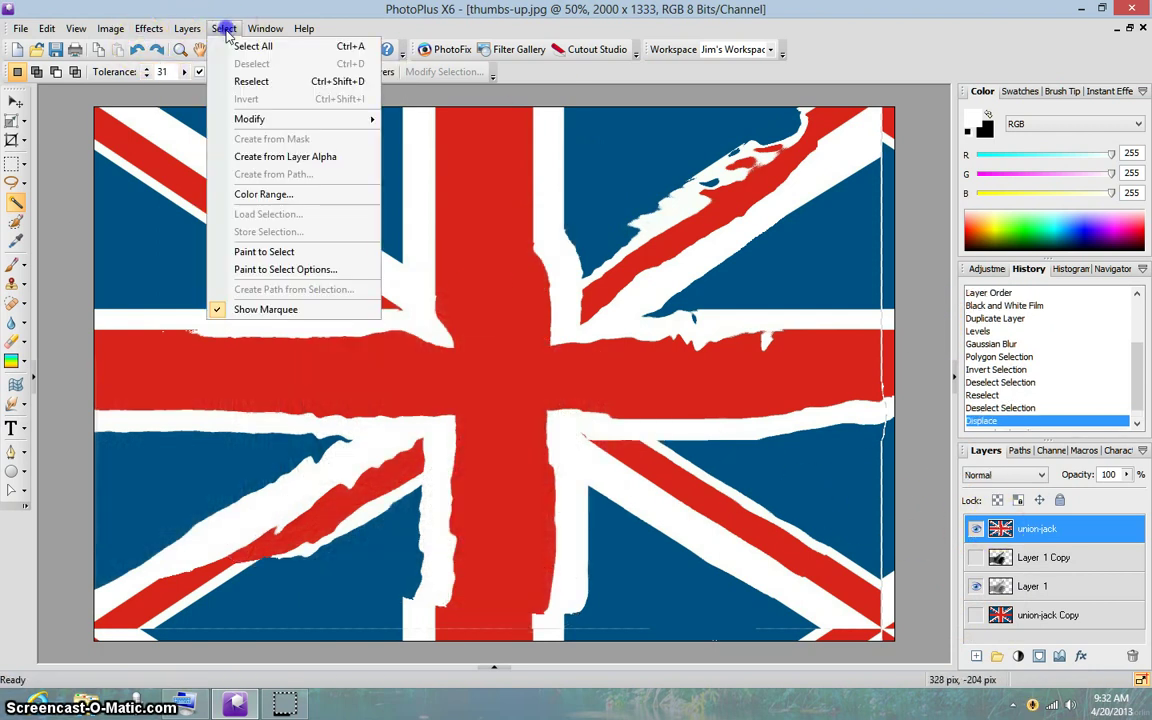
{"action": "left_click", "coordinate": [258, 81]}
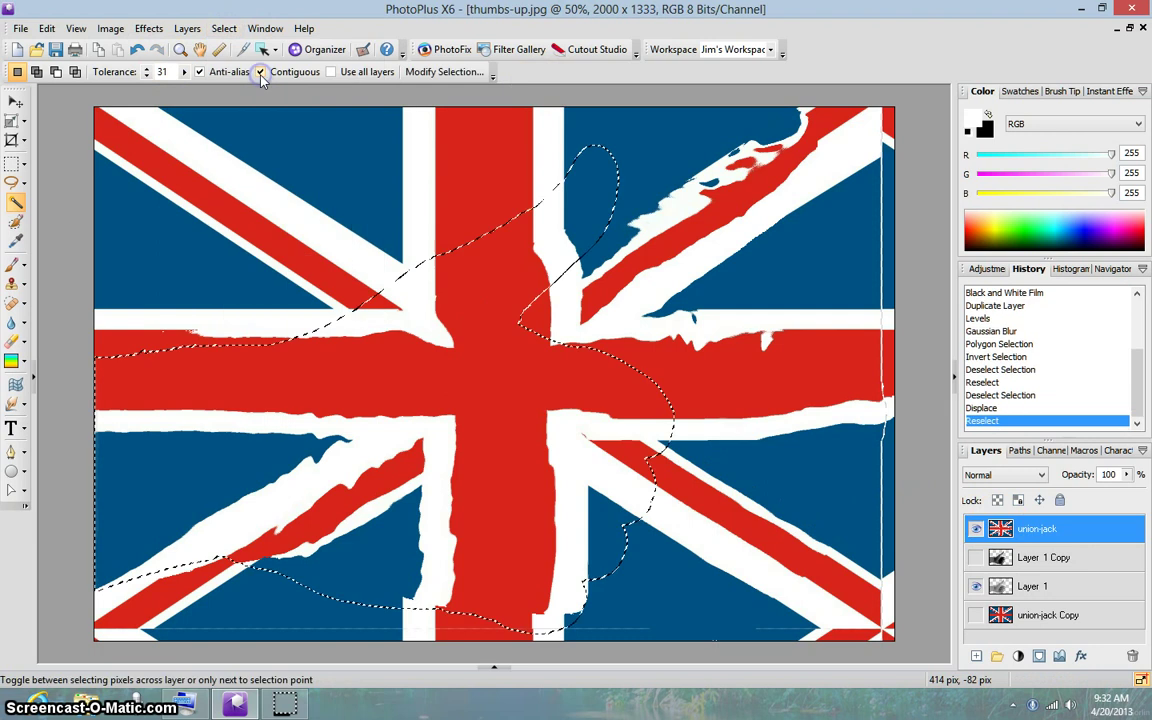
{"action": "left_click", "coordinate": [224, 28]}
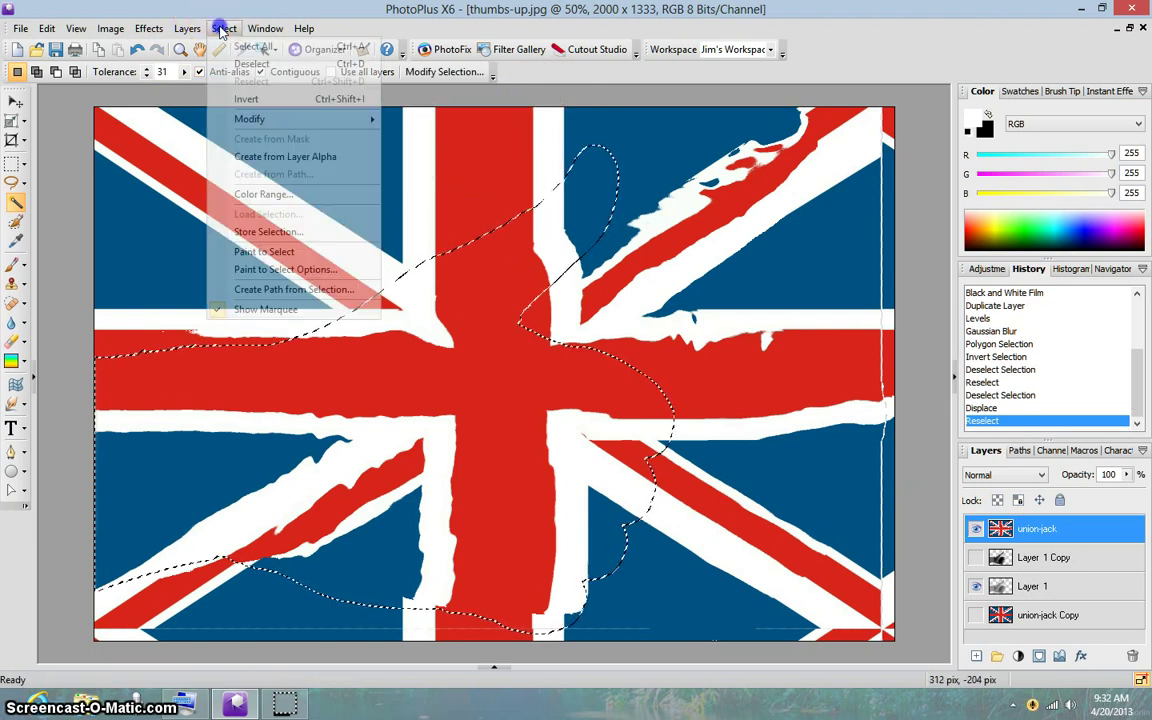
{"action": "left_click", "coordinate": [248, 96]}
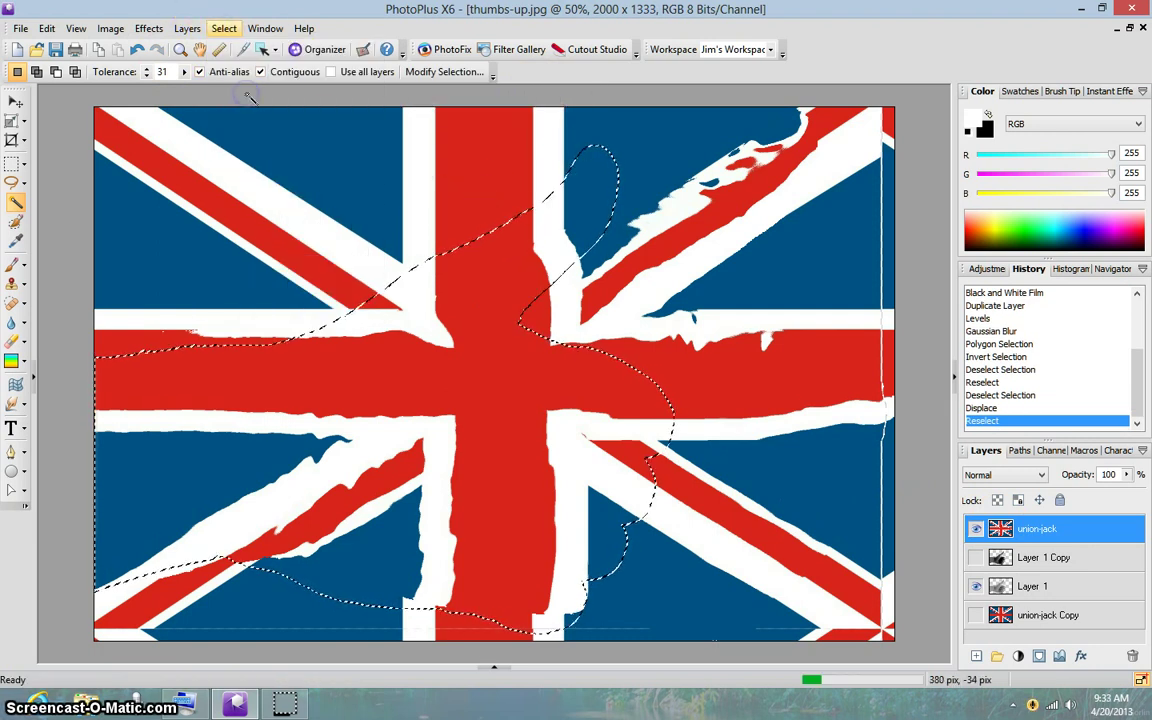
{"action": "left_click", "coordinate": [48, 28]}
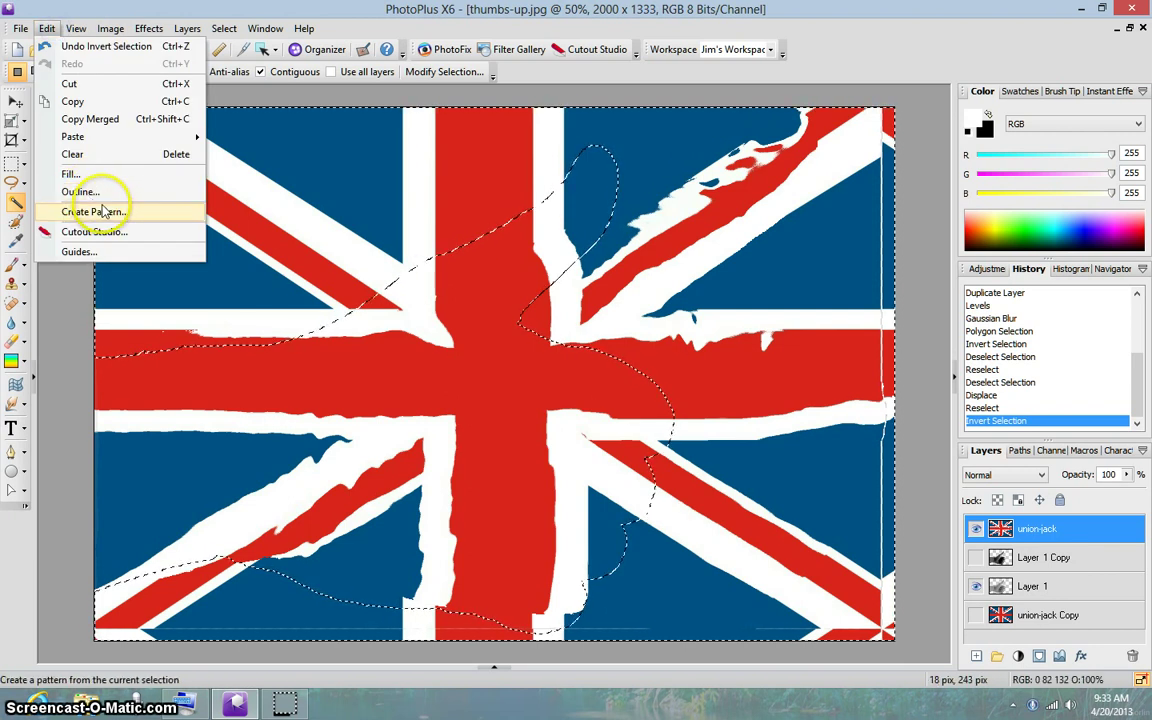
{"action": "left_click", "coordinate": [80, 156]}
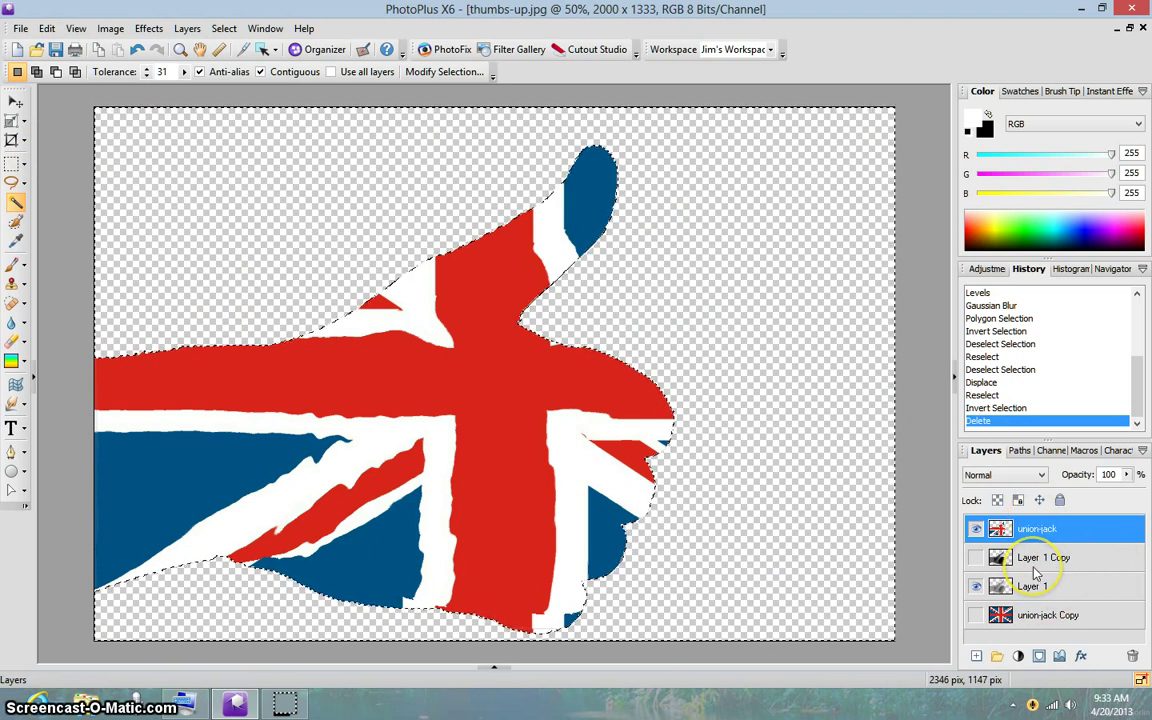
Set the union-jack layer's blend mode to Overlay and remove the selection
{"action": "left_click", "coordinate": [1030, 476]}
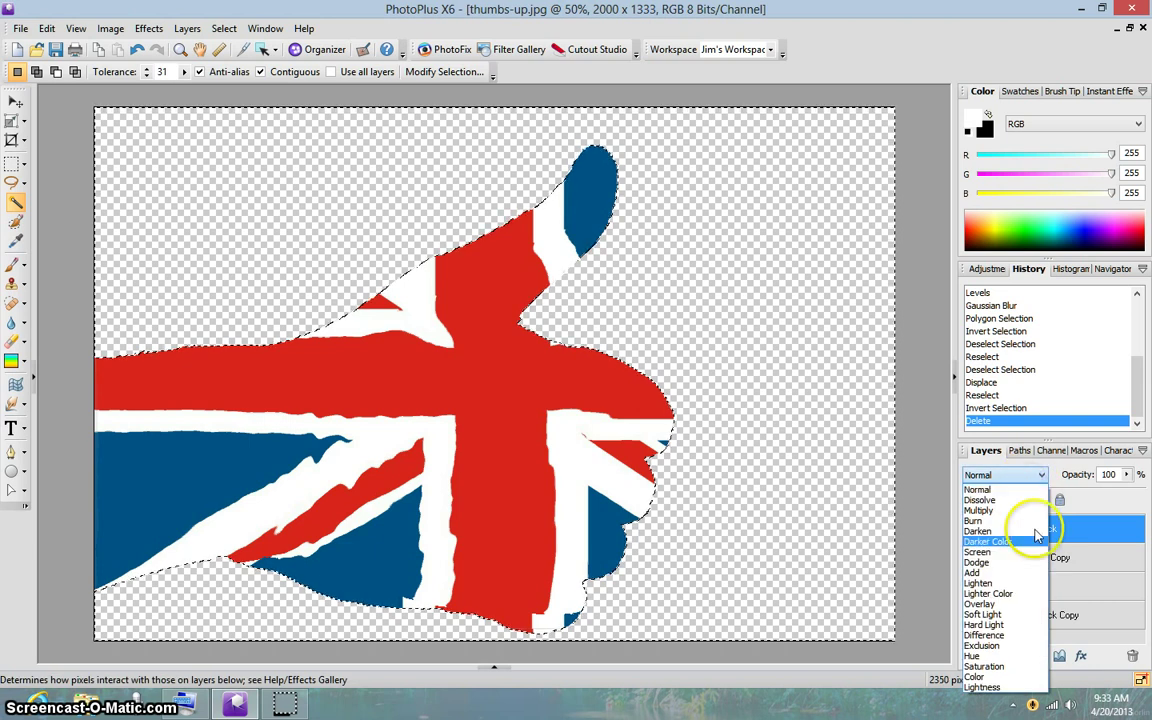
{"action": "left_click", "coordinate": [1008, 604]}
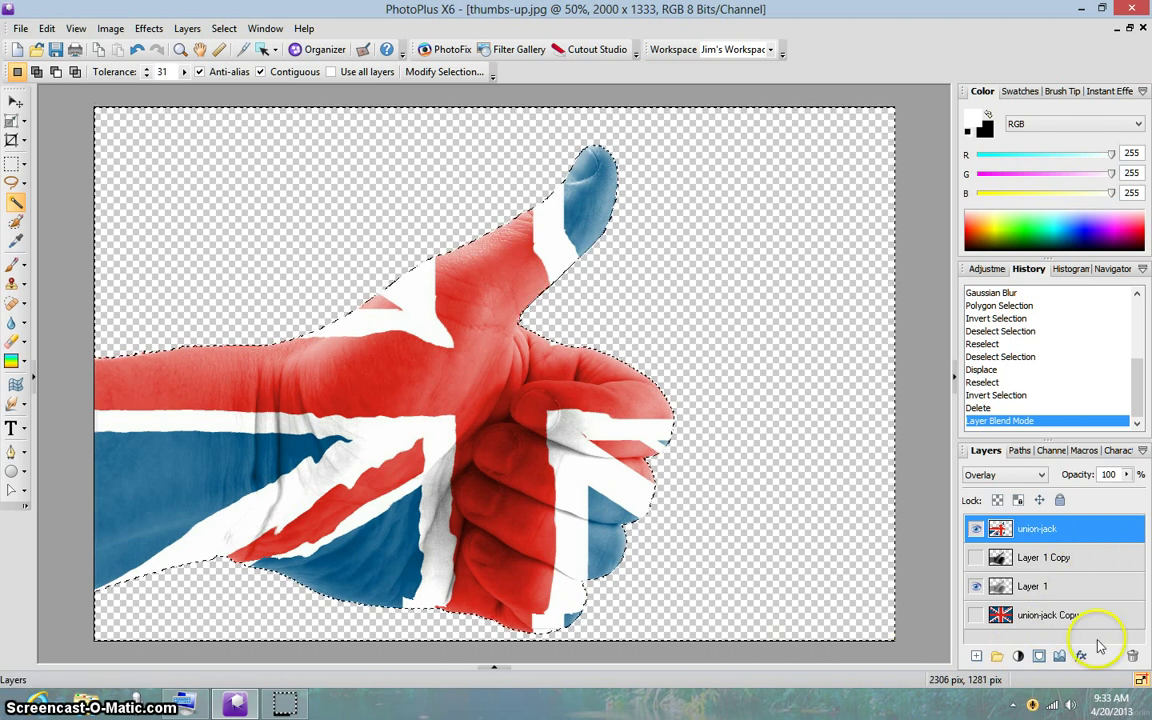
{"action": "left_click", "coordinate": [224, 28]}
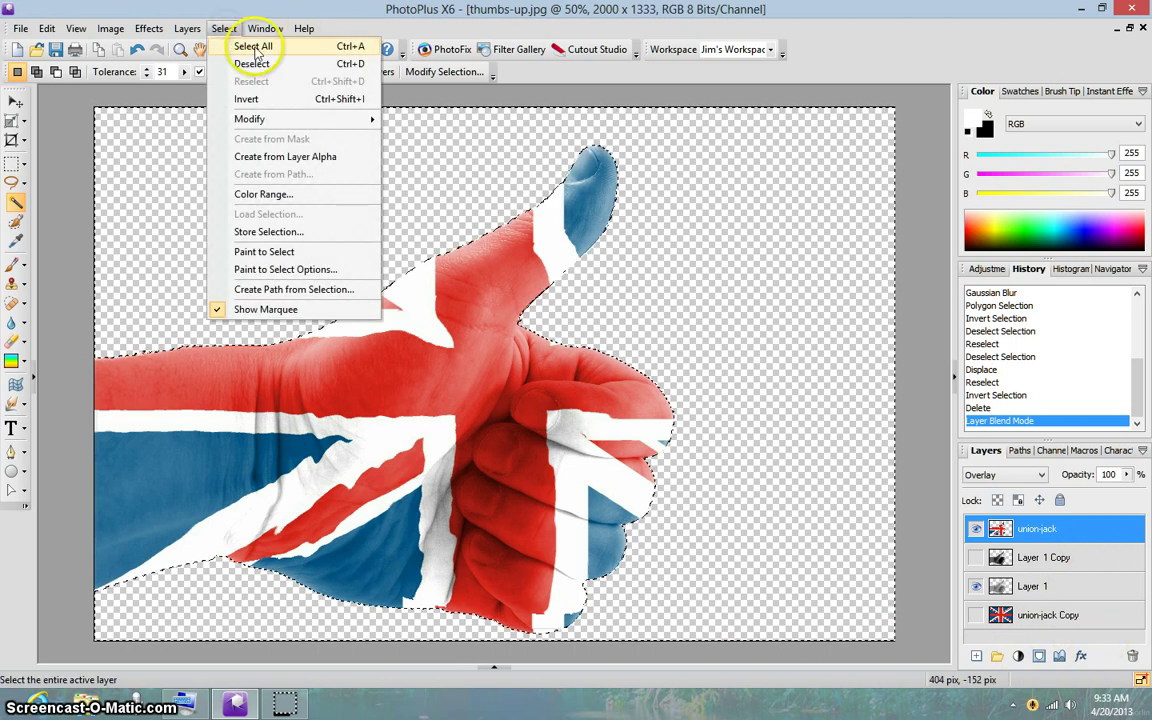
{"action": "left_click", "coordinate": [252, 64]}
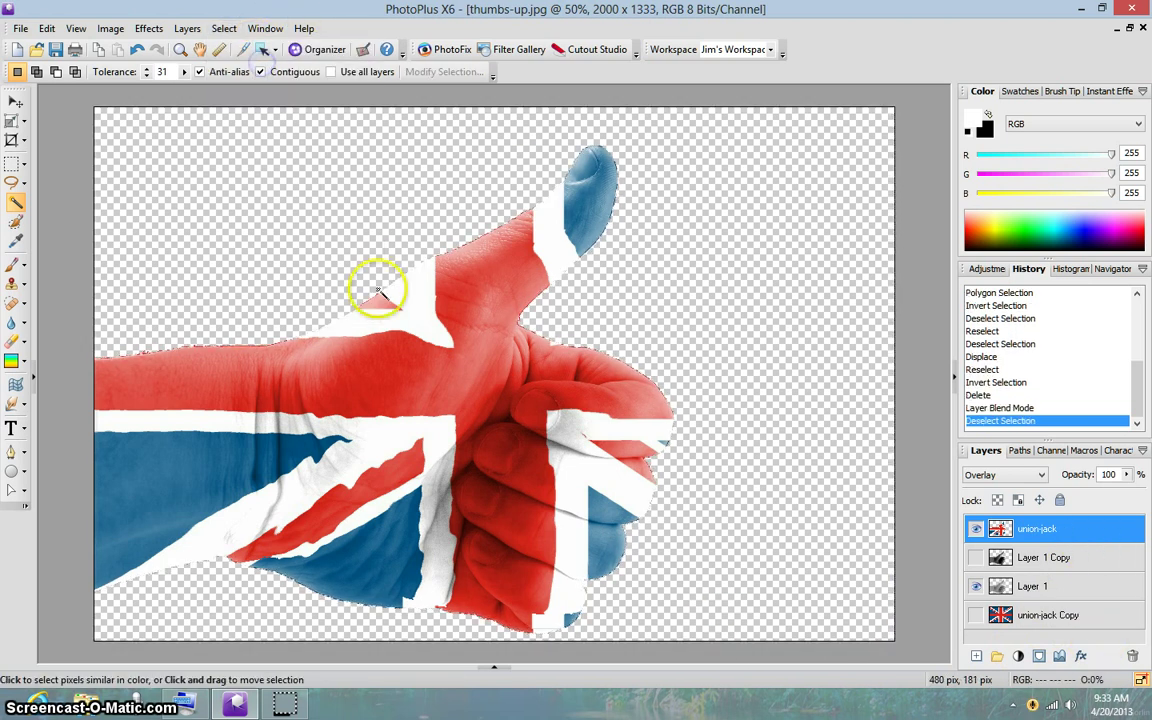
Add a drop shadow to the union-jack layer with blur 78, distance 0 and intensity 18
{"action": "left_click", "coordinate": [1084, 660]}
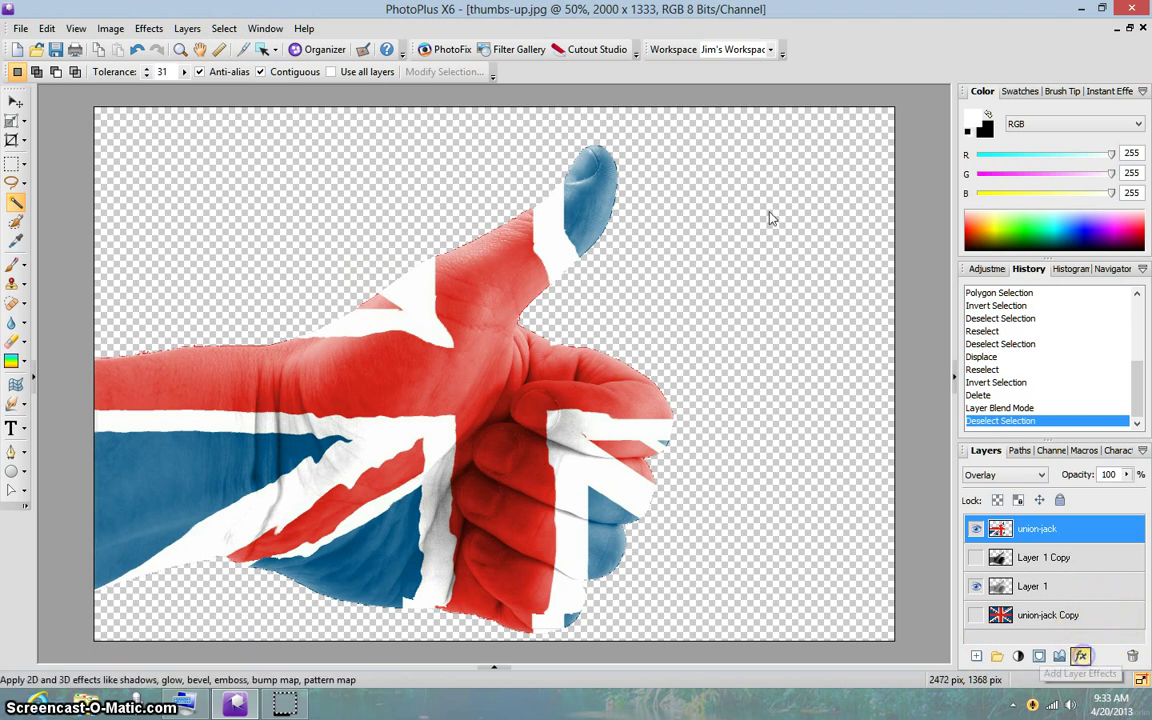
{"action": "left_click", "coordinate": [373, 225]}
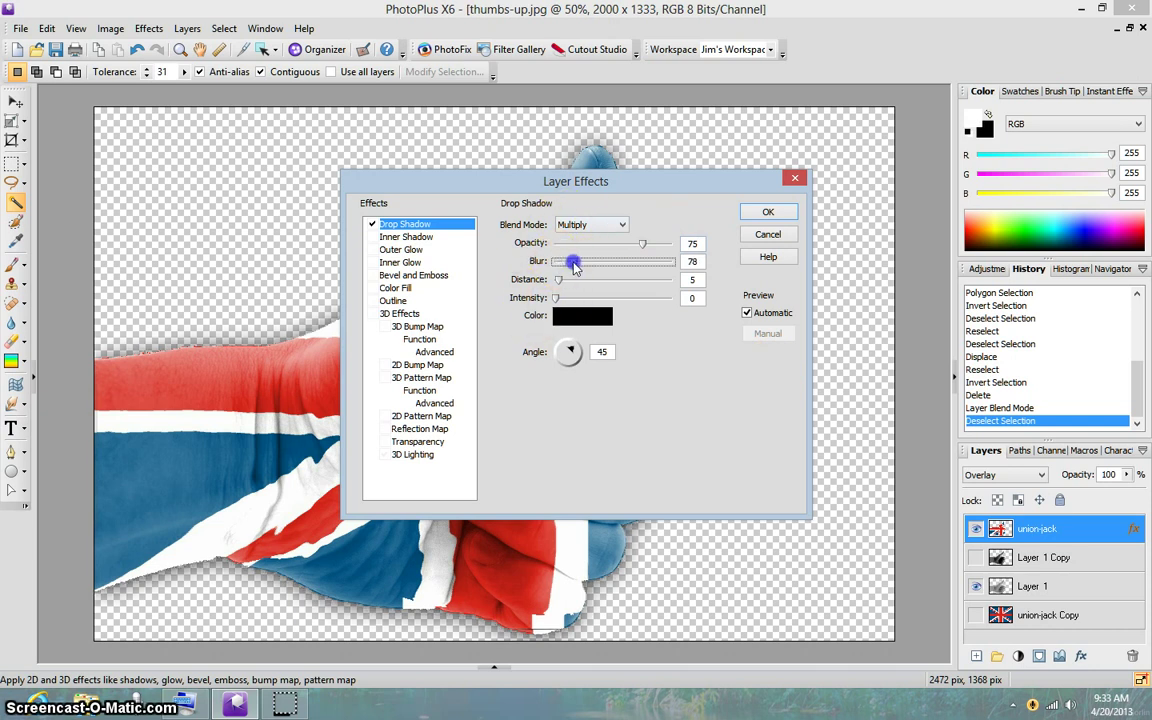
{"action": "left_click_drag", "start_coordinate": [566, 283], "coordinate": [552, 280]}
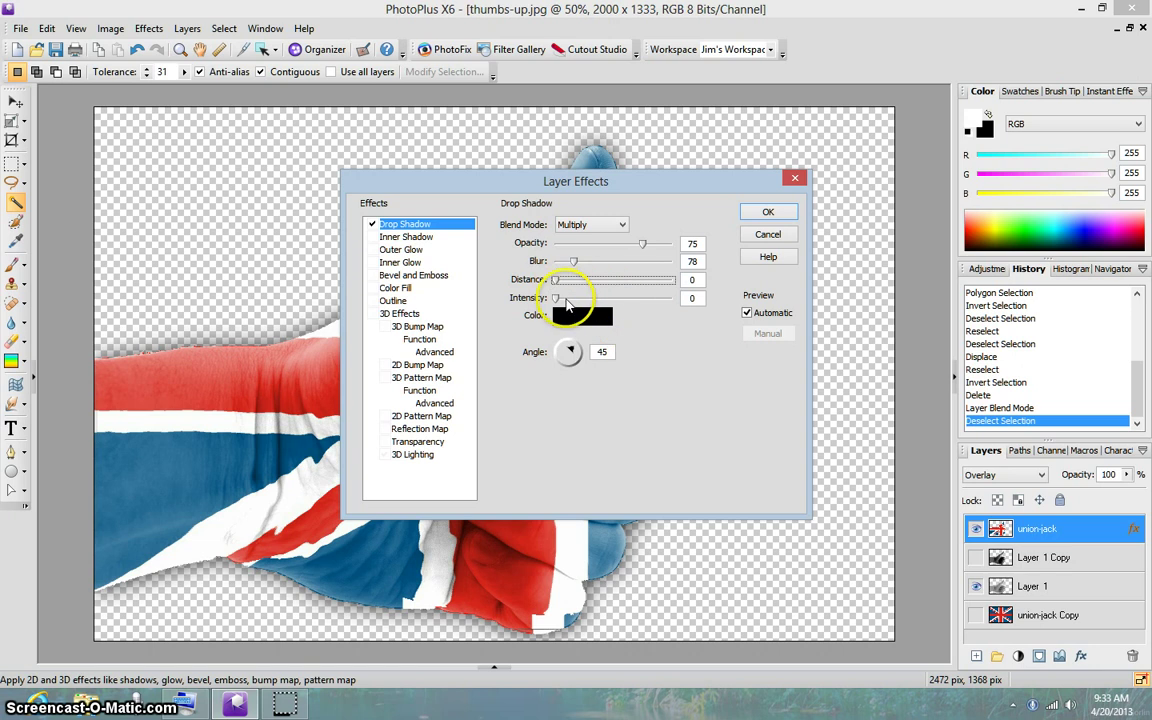
{"action": "left_click_drag", "start_coordinate": [555, 298], "coordinate": [574, 300]}
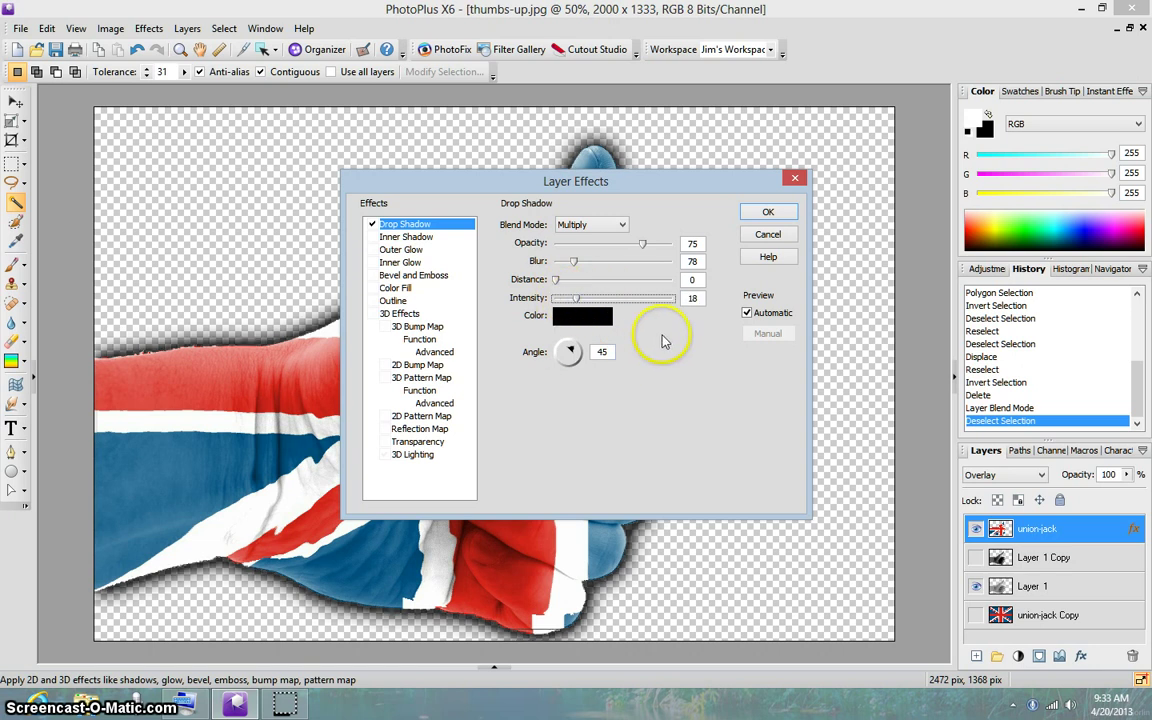
{"action": "left_click", "coordinate": [767, 212]}
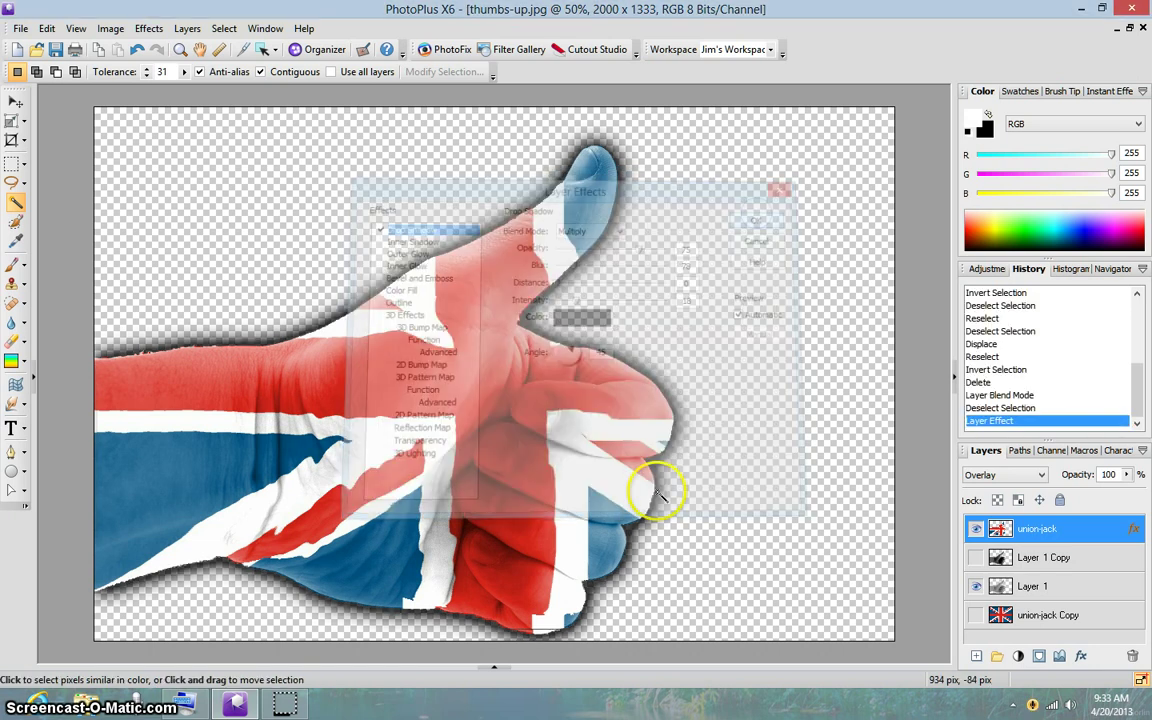
Show and select the union-jack Copy layer, and choose the white-to-transparent preset for the gradient fill
{"action": "left_click", "coordinate": [973, 616]}
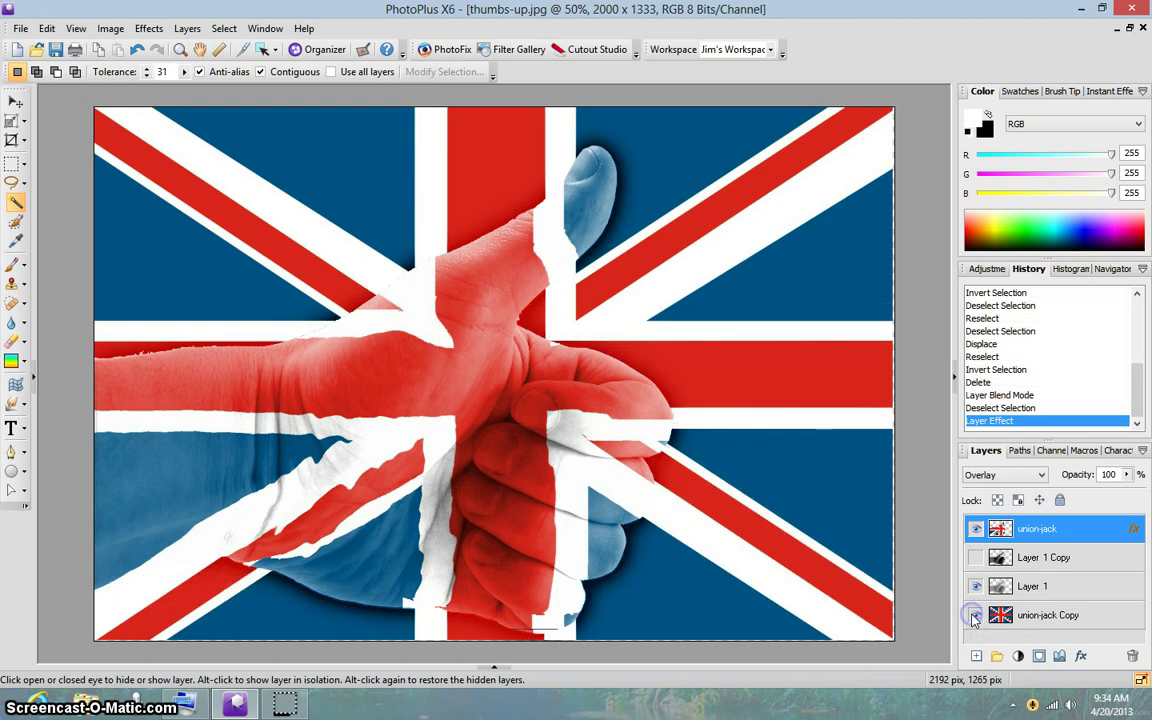
{"action": "left_click", "coordinate": [1060, 617]}
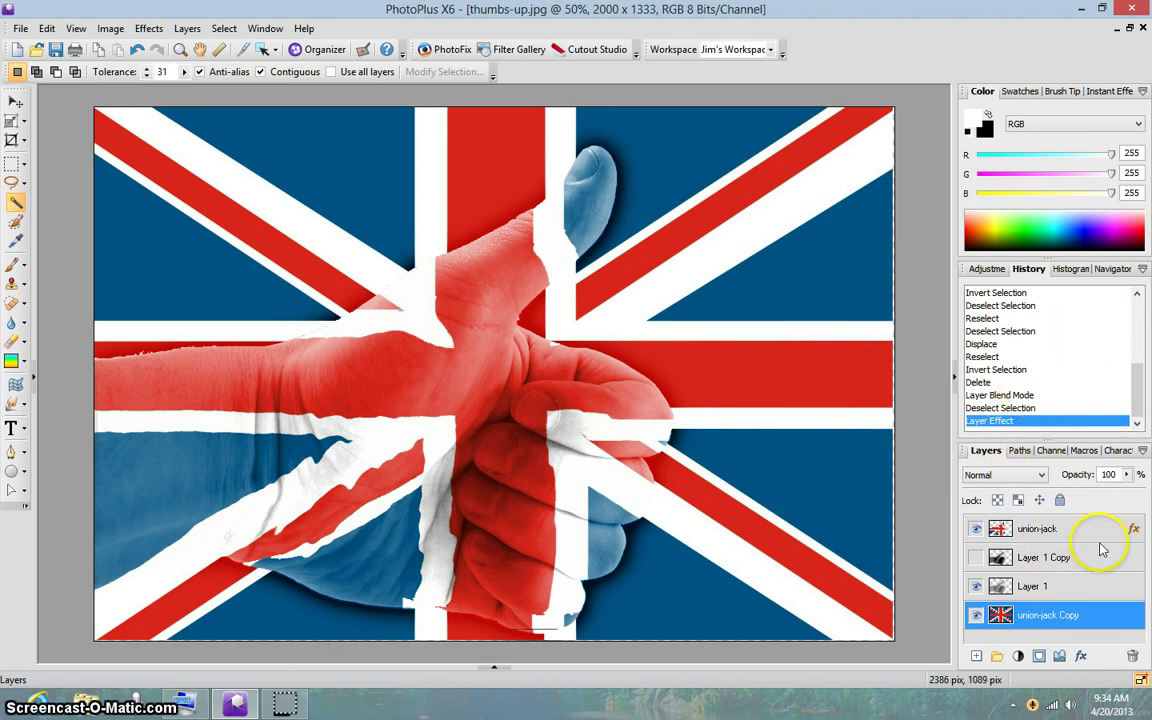
{"action": "left_click", "coordinate": [10, 362]}
{"action": "left_click", "coordinate": [255, 71]}
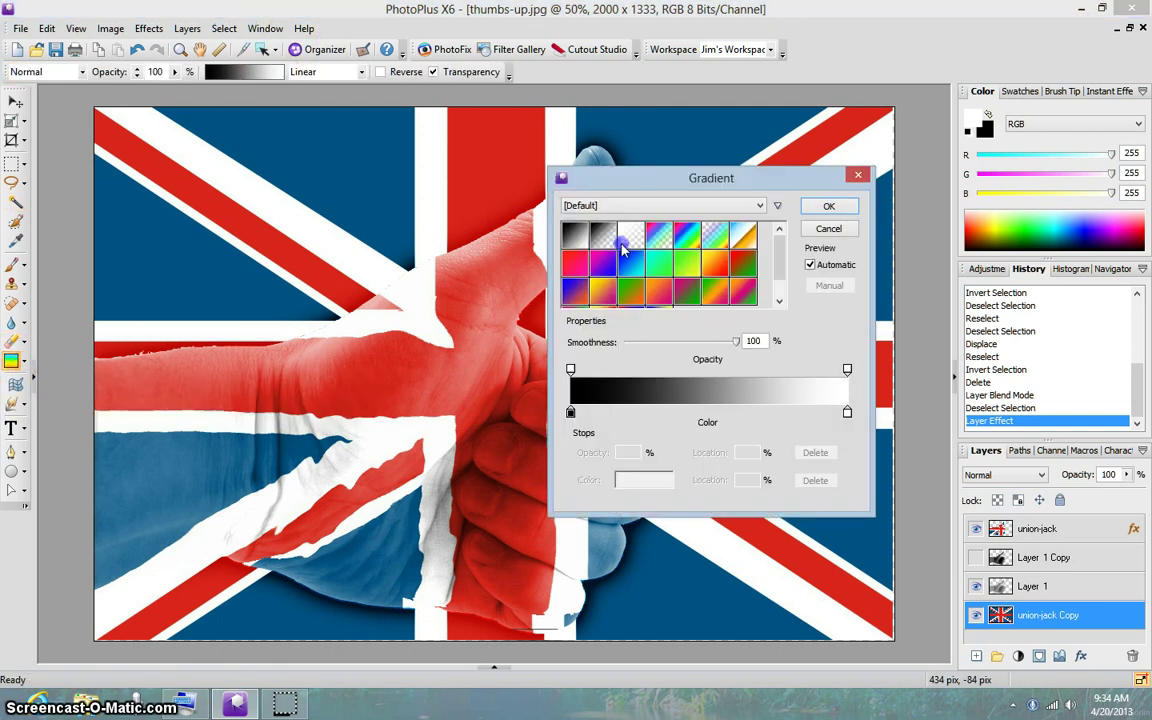
{"action": "left_click", "coordinate": [638, 236]}
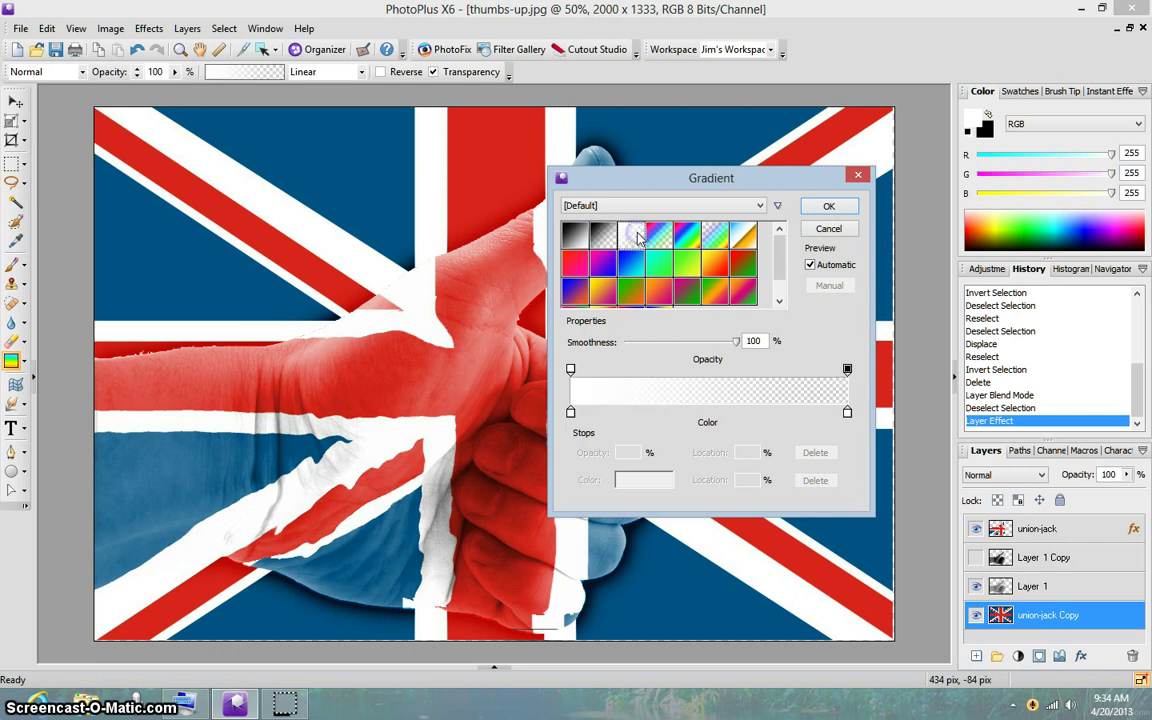
{"action": "left_click", "coordinate": [832, 230]}
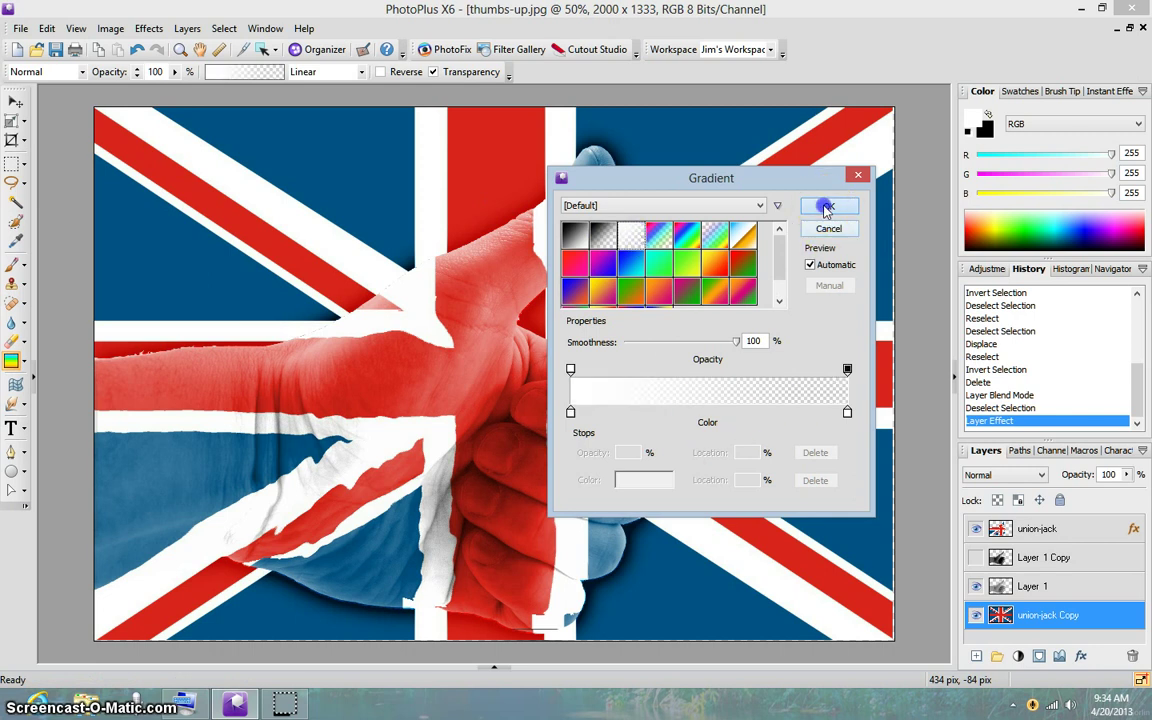
{"action": "left_click", "coordinate": [828, 206]}
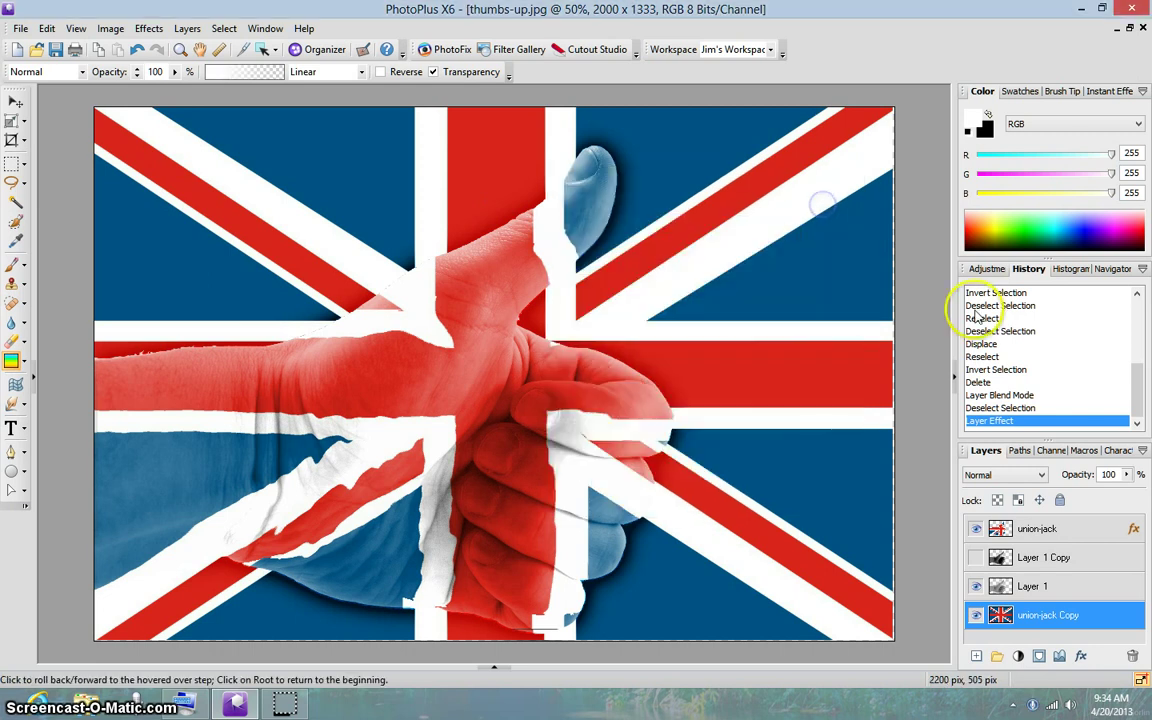
Apply a Radial gradient fill to the union-jack Copy layer from the hand's centre to beyond the image's upper-right corner
{"action": "left_click", "coordinate": [345, 72]}
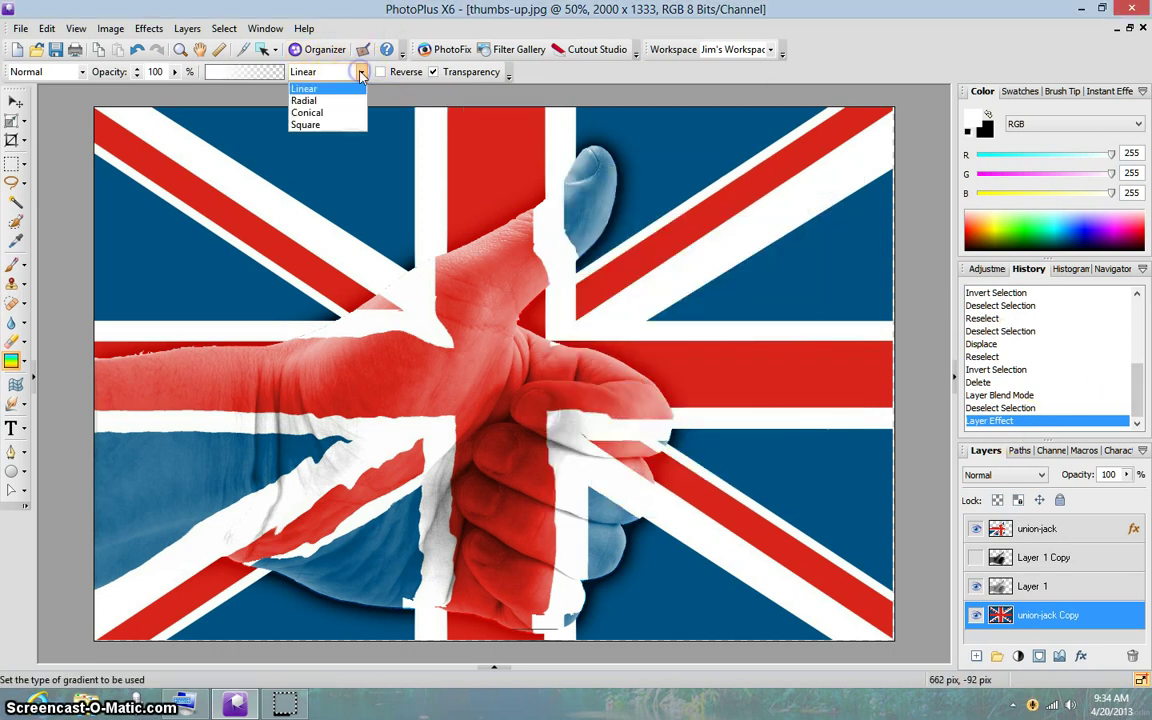
{"action": "left_click", "coordinate": [318, 101]}
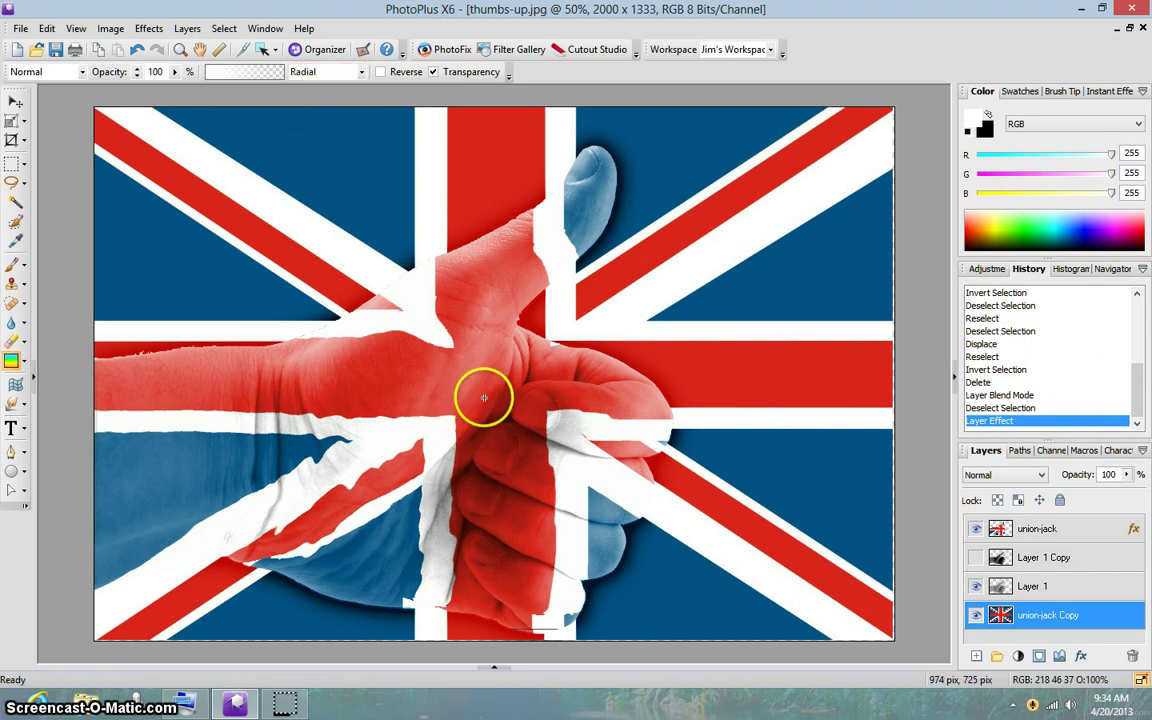
{"action": "left_click_drag", "start_coordinate": [483, 388], "coordinate": [950, 12]}
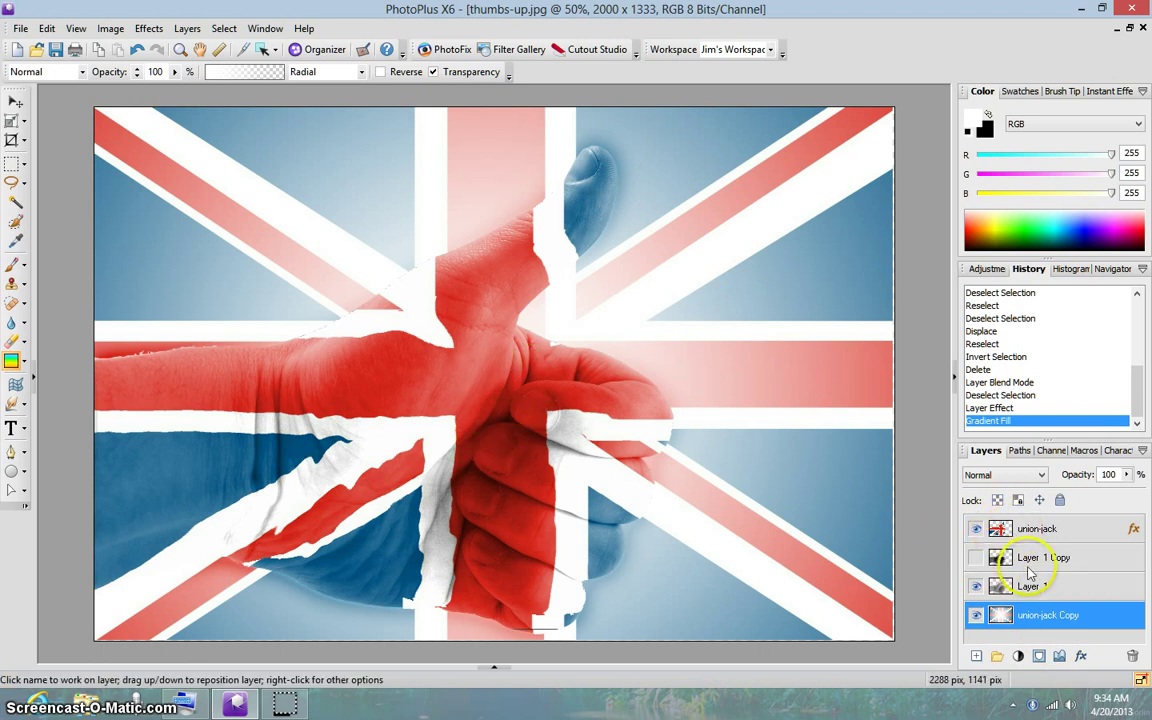
Hide Layer 1 and show Layer 1 Copy beneath the flag overlay
{"action": "left_click", "coordinate": [976, 588]}
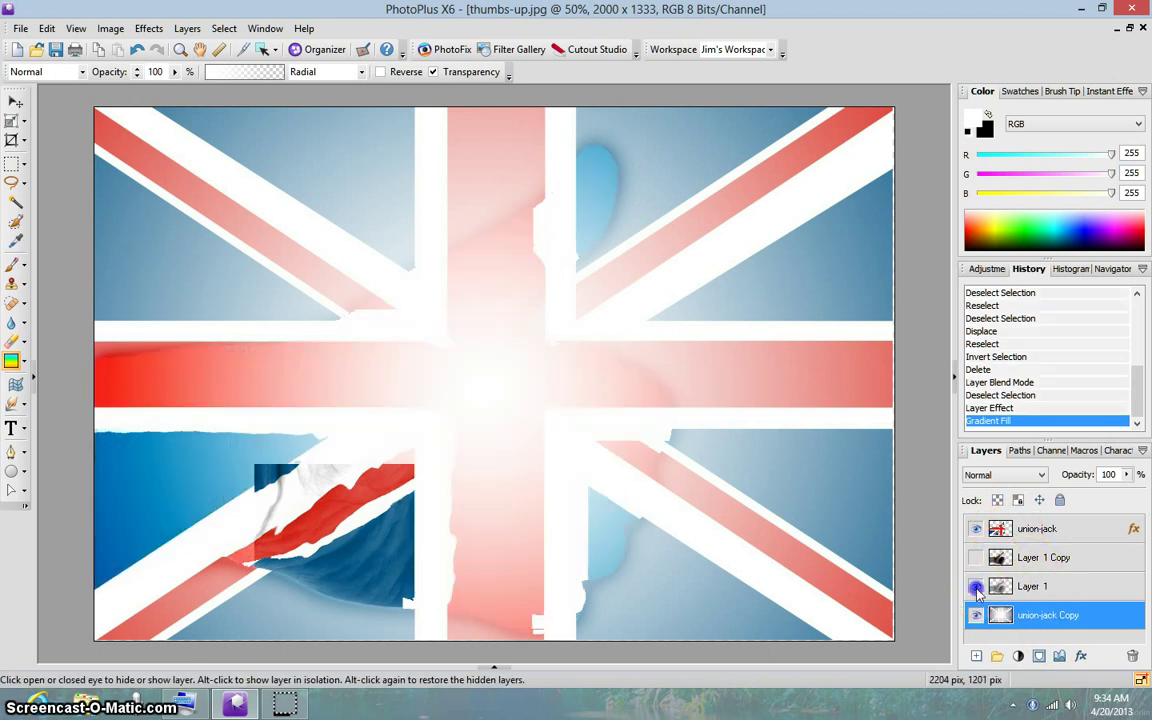
{"action": "left_click", "coordinate": [975, 559]}
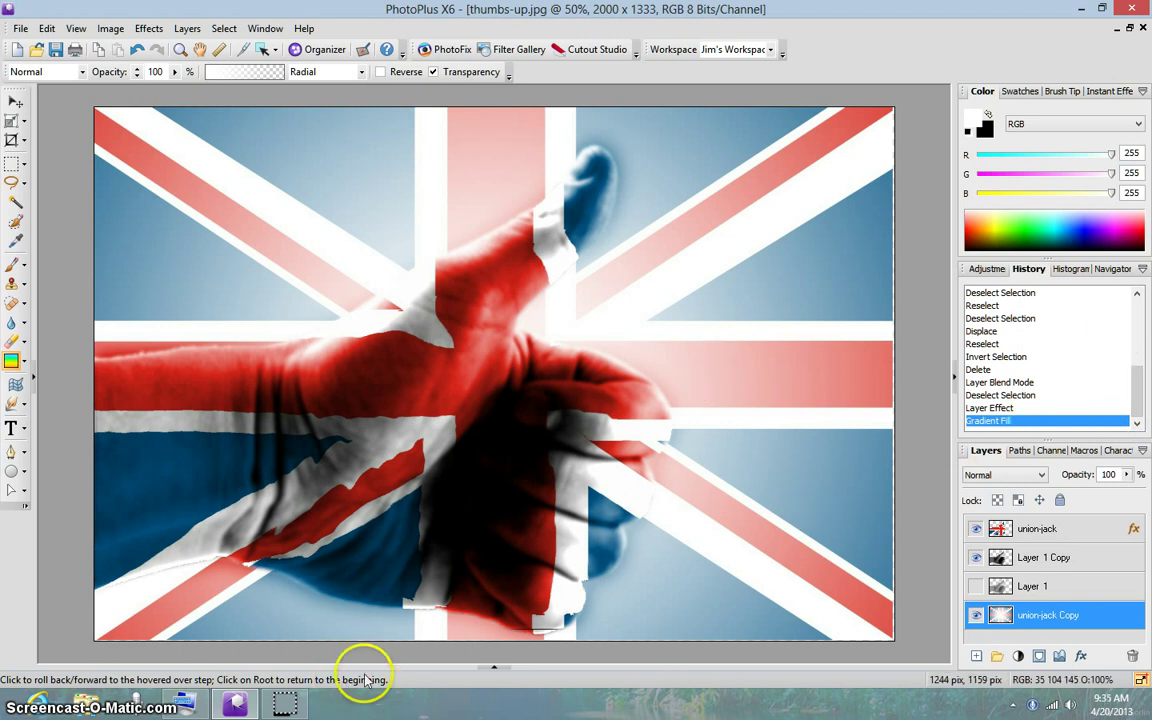
{"action": "mouse_move", "coordinate": [295, 708]}
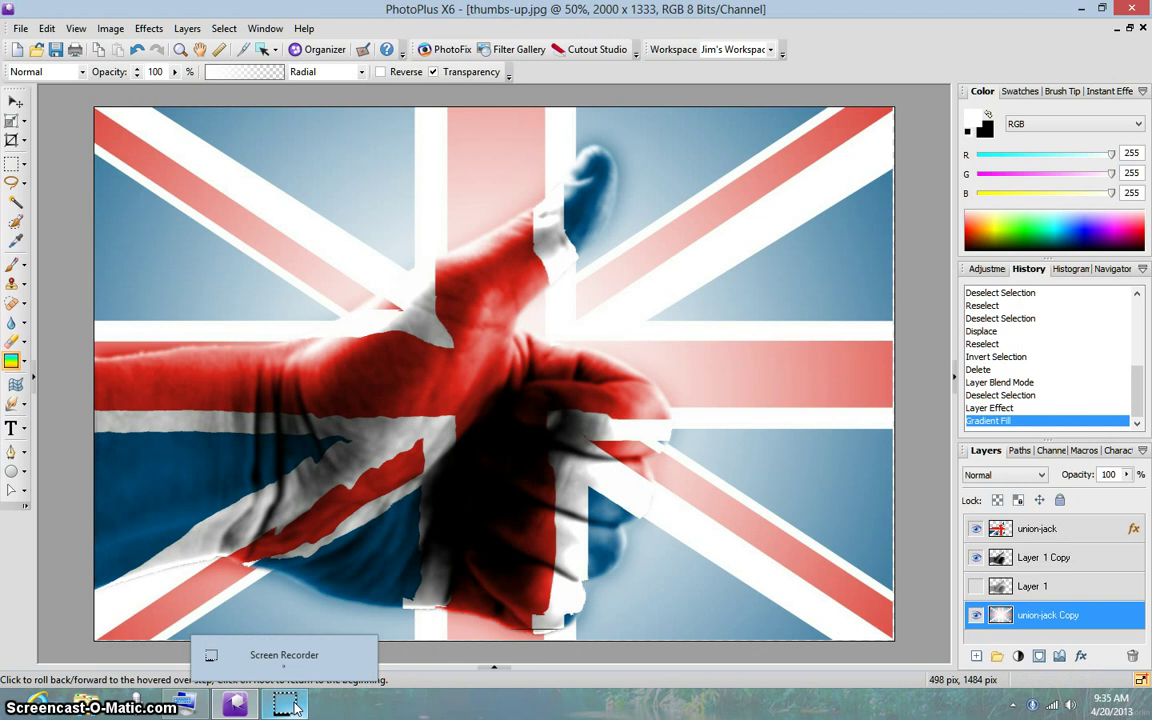